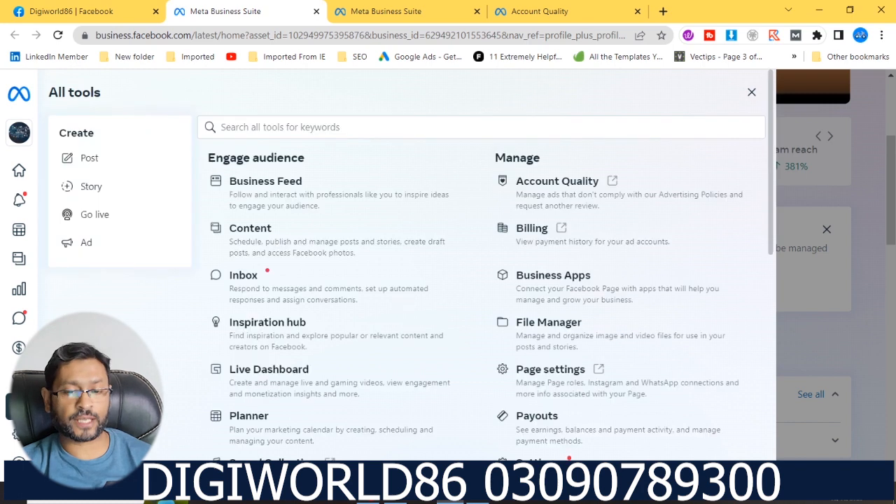
- Open Account Quality and read the Digiworld86 page's feedback score and advertising eligibility information
{"action": "left_click", "coordinate": [562, 181]}
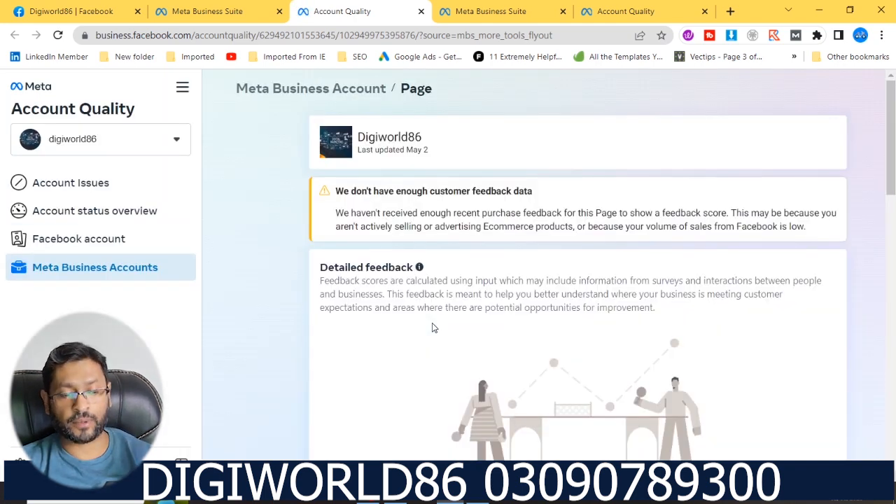
{"action": "scroll", "coordinate": [421, 252], "scroll_direction": "down", "scroll_amount": 1}
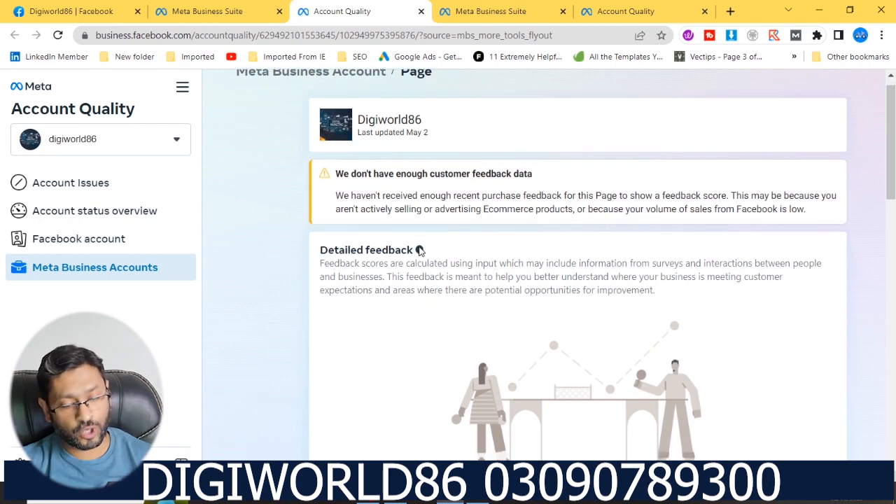
{"action": "scroll", "coordinate": [420, 250], "scroll_direction": "down", "scroll_amount": 10}
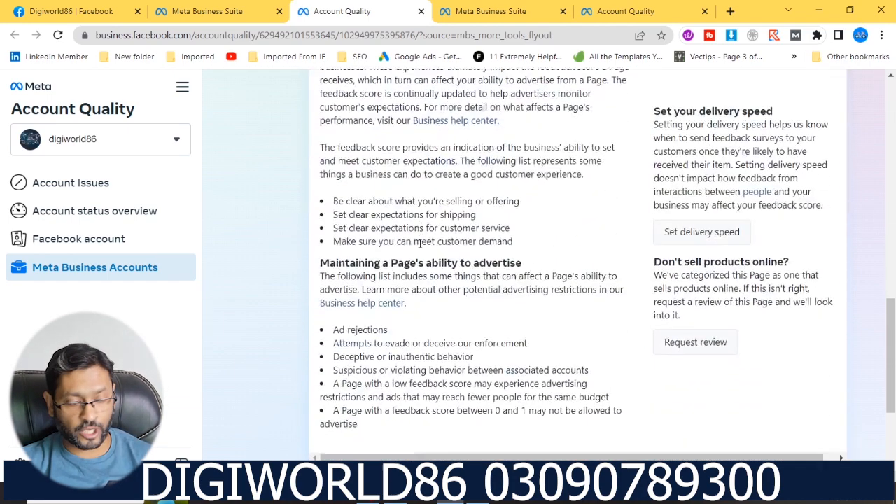
{"action": "scroll", "coordinate": [420, 243], "scroll_direction": "down", "scroll_amount": 3}
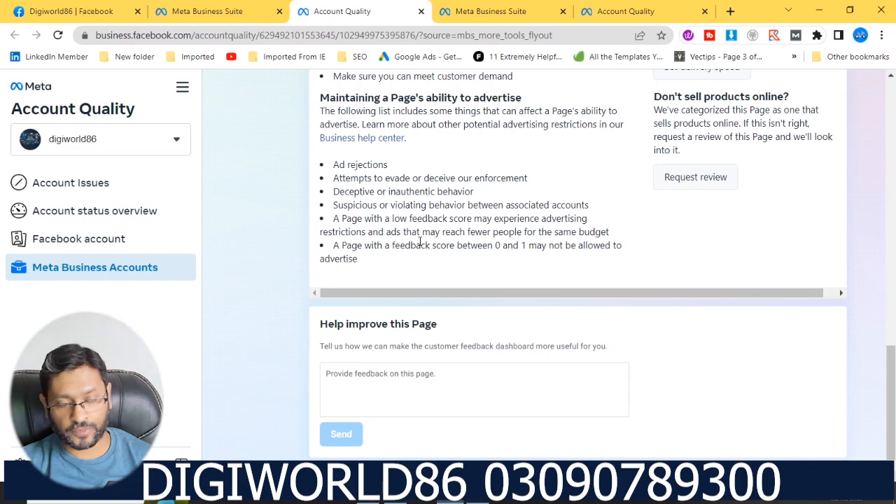
{"action": "scroll", "coordinate": [420, 243], "scroll_direction": "up", "scroll_amount": 3}
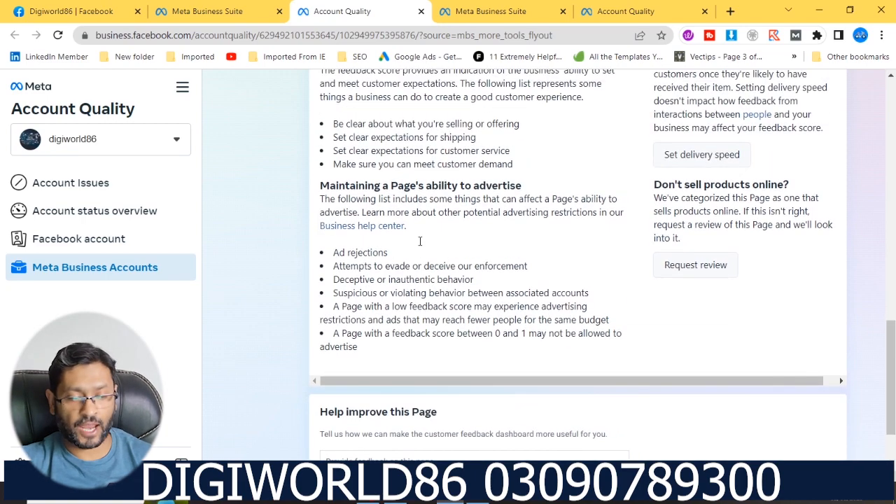
{"action": "scroll", "coordinate": [354, 223], "scroll_direction": "up", "scroll_amount": 6}
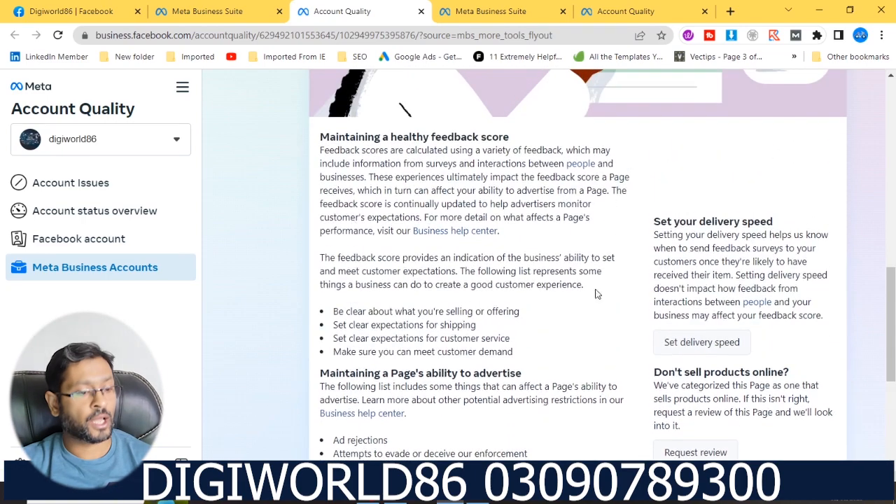
{"action": "scroll", "coordinate": [532, 263], "scroll_direction": "up", "scroll_amount": 5}
{"action": "scroll", "coordinate": [533, 263], "scroll_direction": "up", "scroll_amount": 1}
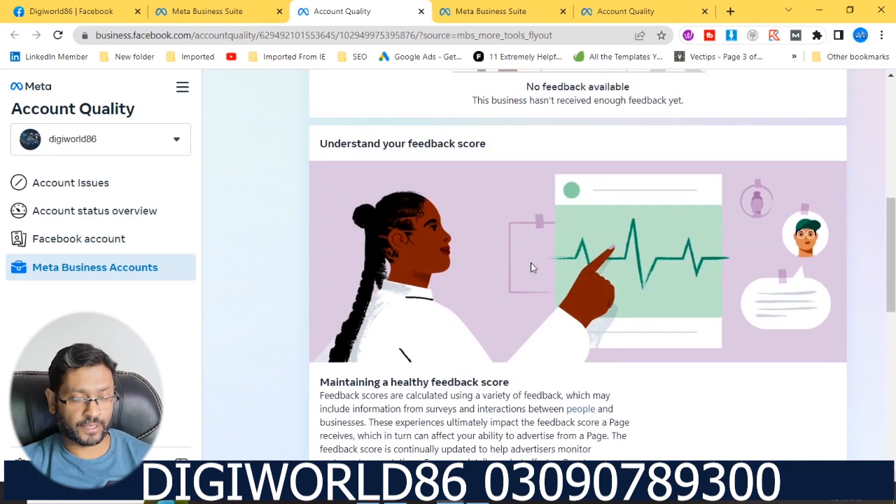
- Open Account Issues and check the outstanding issues from the last 30 days
{"action": "scroll", "coordinate": [532, 266], "scroll_direction": "up", "scroll_amount": 5}
{"action": "left_click", "coordinate": [110, 198]}
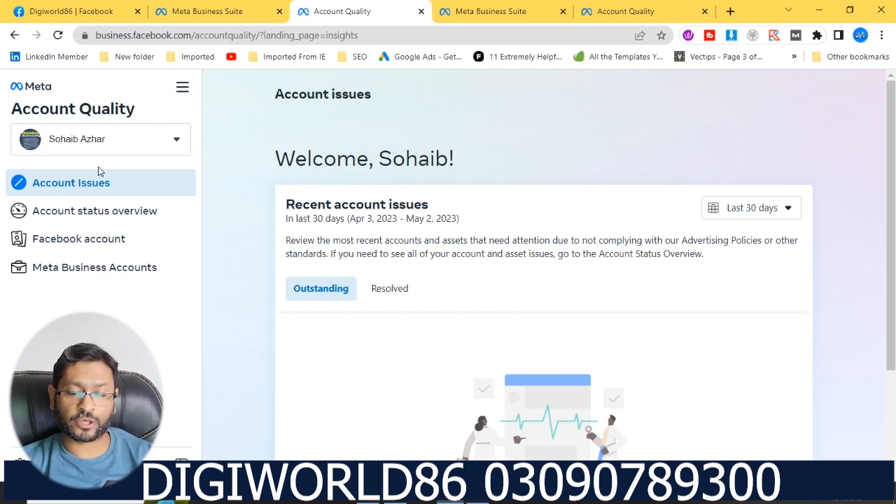
{"action": "scroll", "coordinate": [413, 237], "scroll_direction": "down", "scroll_amount": 2}
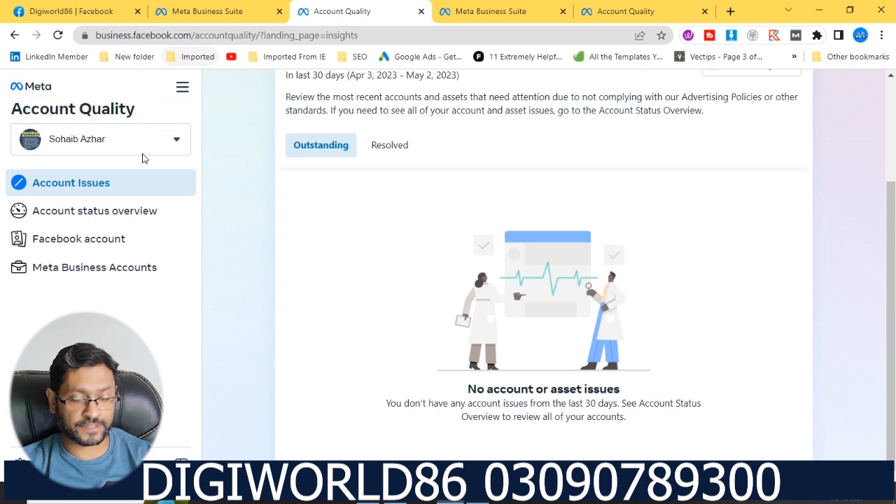
- Open Ads Manager and look at the draft items under Review and publish, leaving them unpublished
{"action": "left_click", "coordinate": [182, 90]}
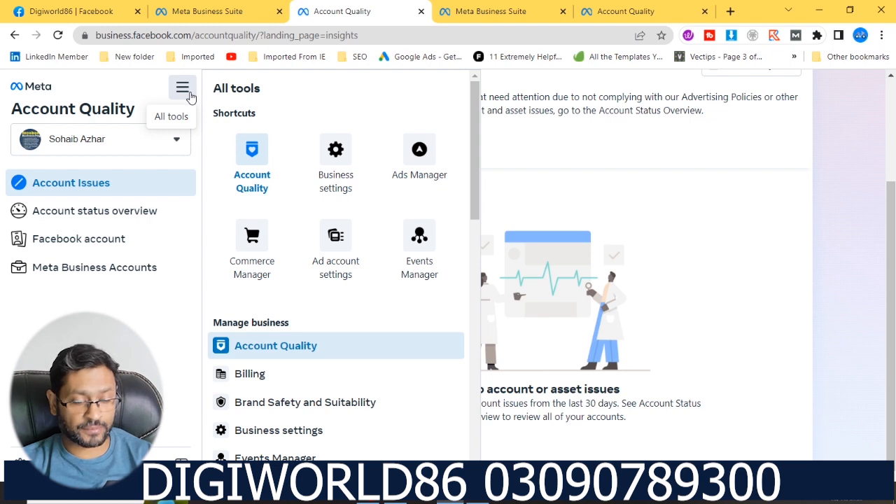
{"action": "left_click", "coordinate": [421, 160]}
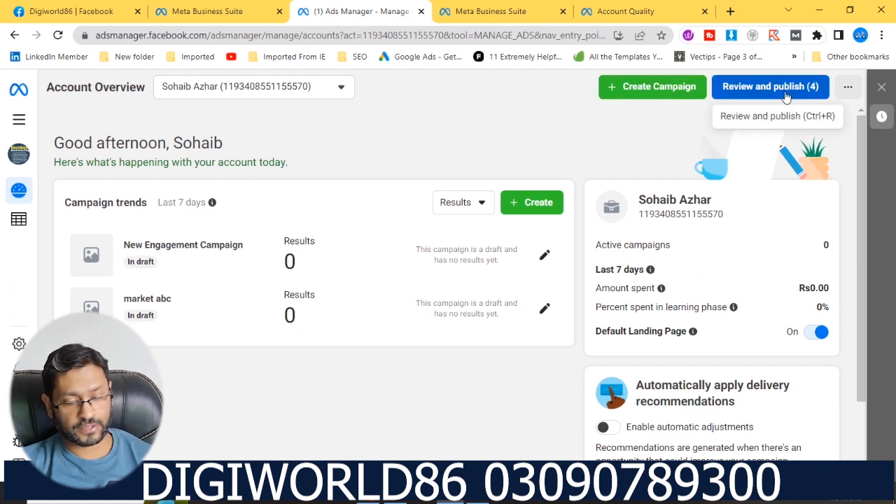
{"action": "left_click", "coordinate": [747, 91]}
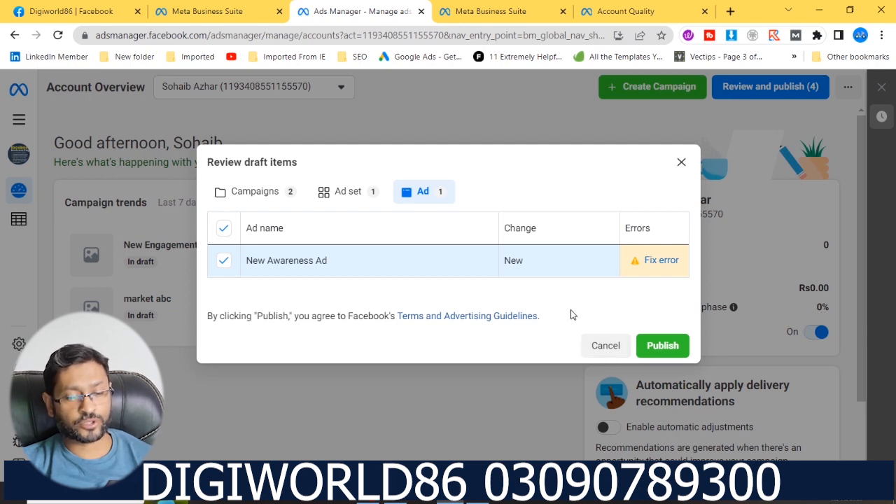
{"action": "left_click", "coordinate": [607, 352]}
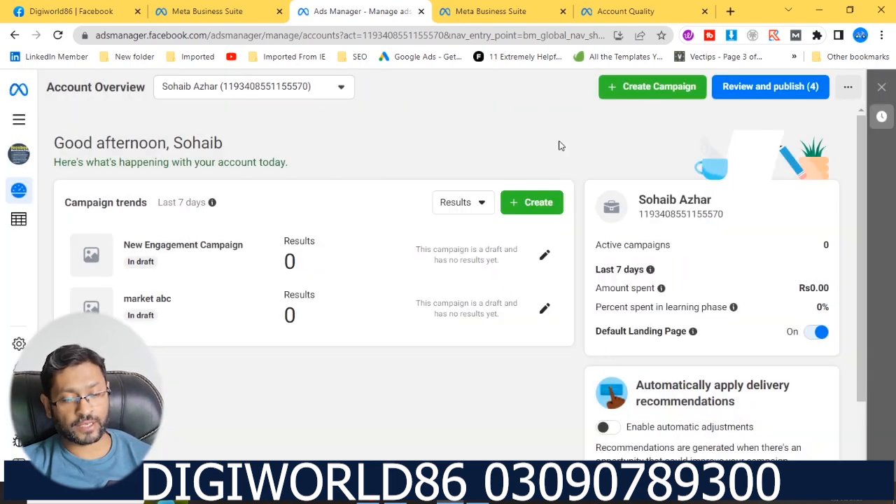
- Start creating a new campaign and look over the available objectives from Awareness to Sales
{"action": "left_click", "coordinate": [633, 89]}
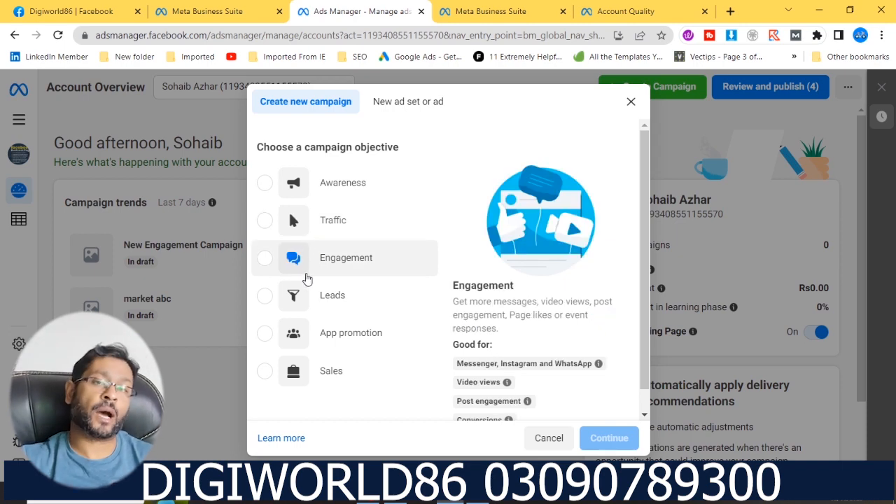
{"action": "scroll", "coordinate": [310, 347], "scroll_direction": "down", "scroll_amount": 1}
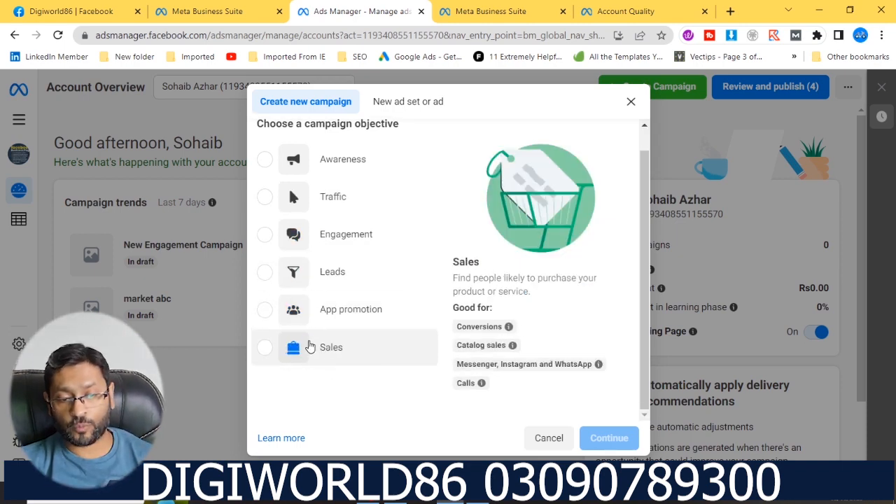
{"action": "scroll", "coordinate": [311, 347], "scroll_direction": "up", "scroll_amount": 1}
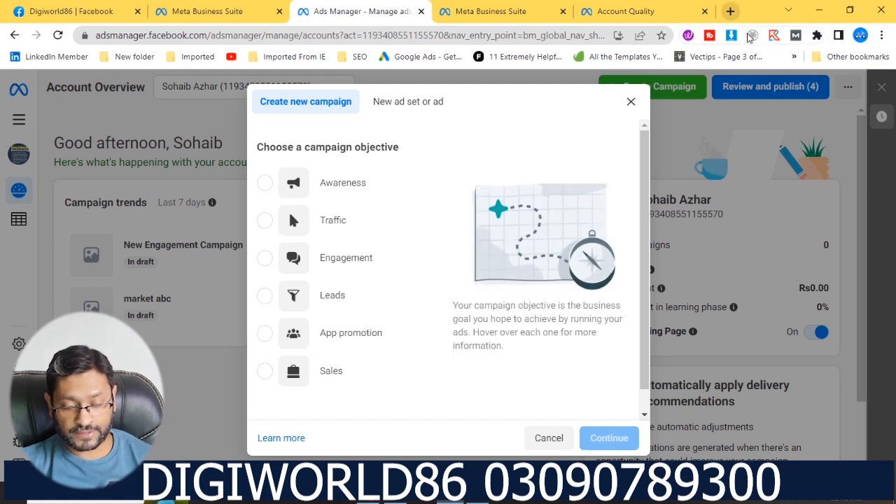
- Switch to the Sitemap board in Miro through the saved bookmarks and try to clear all its template objects
{"action": "left_click", "coordinate": [794, 56]}
{"action": "scroll", "coordinate": [700, 295], "scroll_direction": "down", "scroll_amount": 5}
{"action": "scroll", "coordinate": [726, 293], "scroll_direction": "down", "scroll_amount": 5}
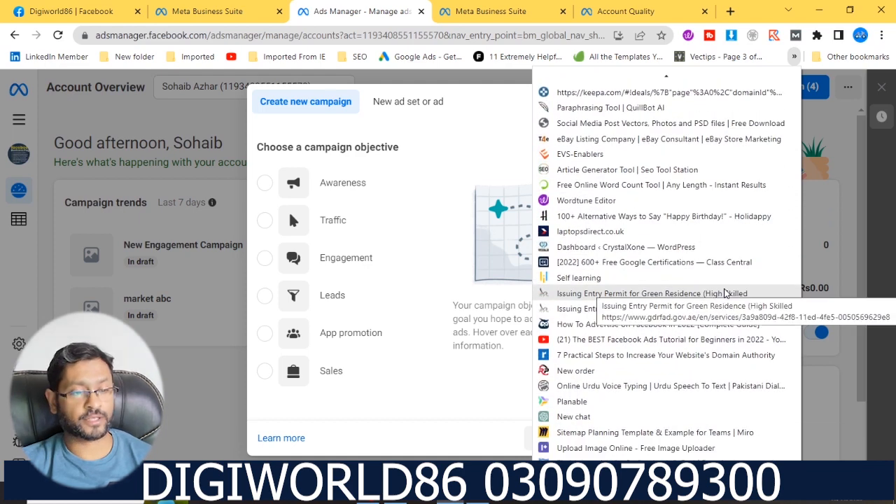
{"action": "scroll", "coordinate": [726, 293], "scroll_direction": "down", "scroll_amount": 1}
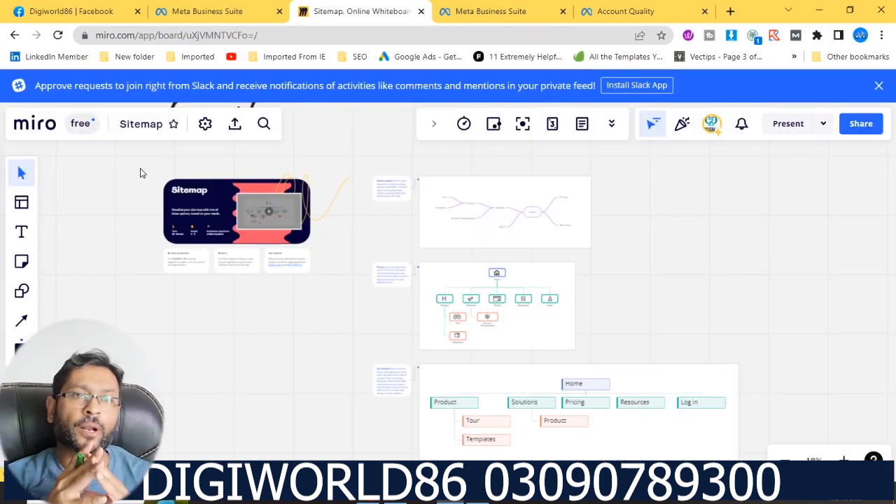
{"action": "left_click_drag", "start_coordinate": [106, 168], "coordinate": [770, 455]}
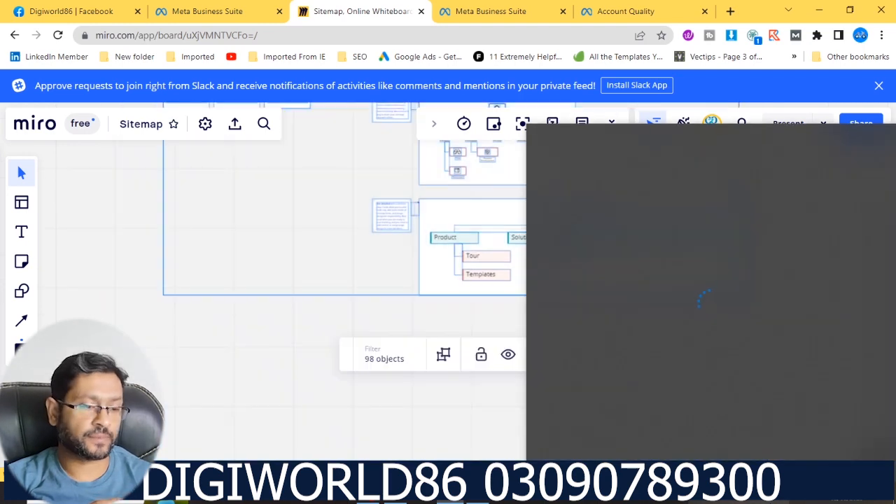
{"action": "key", "text": "Delete"}
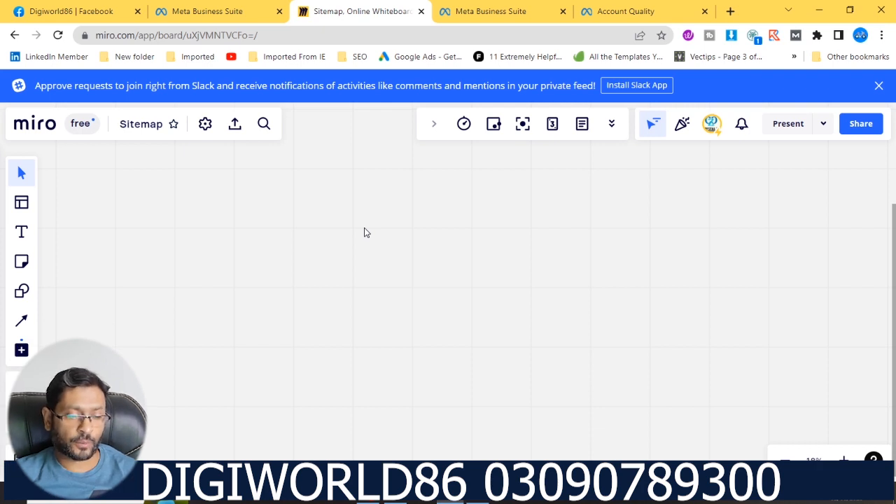
- Draw a wide rectangle on an empty area of the board
{"action": "left_click", "coordinate": [22, 290]}
{"action": "left_click", "coordinate": [67, 243]}
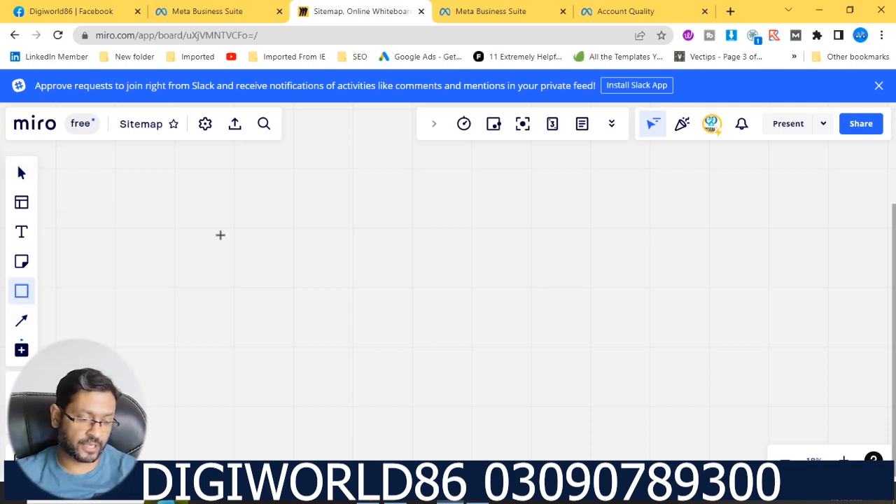
{"action": "left_click_drag", "start_coordinate": [221, 230], "coordinate": [557, 291]}
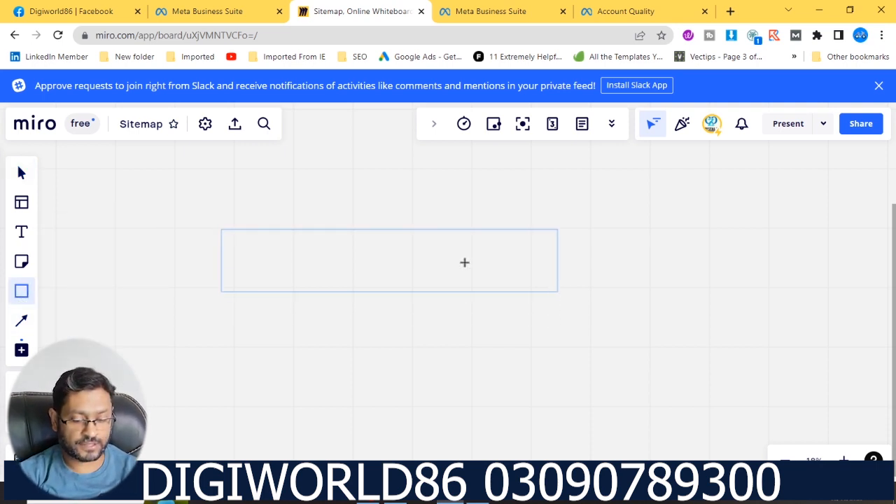
- Add the text "Sales funnel" at font size 288 and centre it inside the rectangle
{"action": "left_click", "coordinate": [21, 232]}
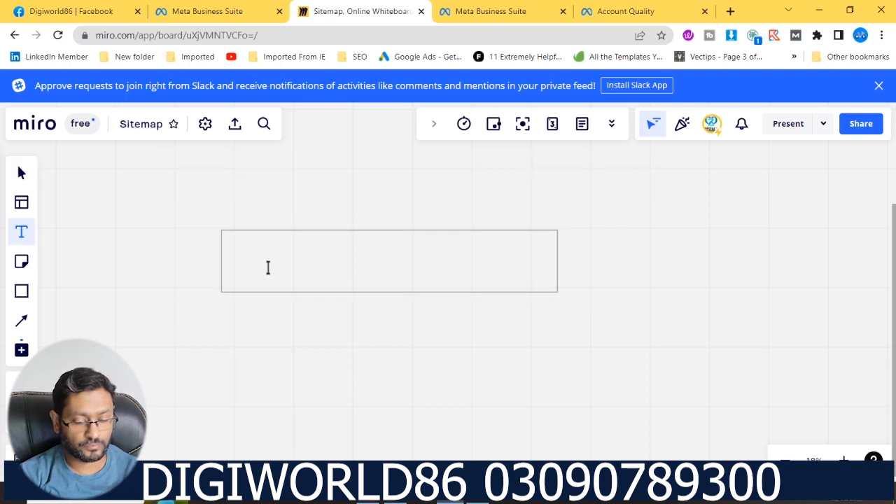
{"action": "scroll", "coordinate": [268, 268], "scroll_direction": "up", "scroll_amount": 1}
{"action": "left_click", "coordinate": [268, 267]}
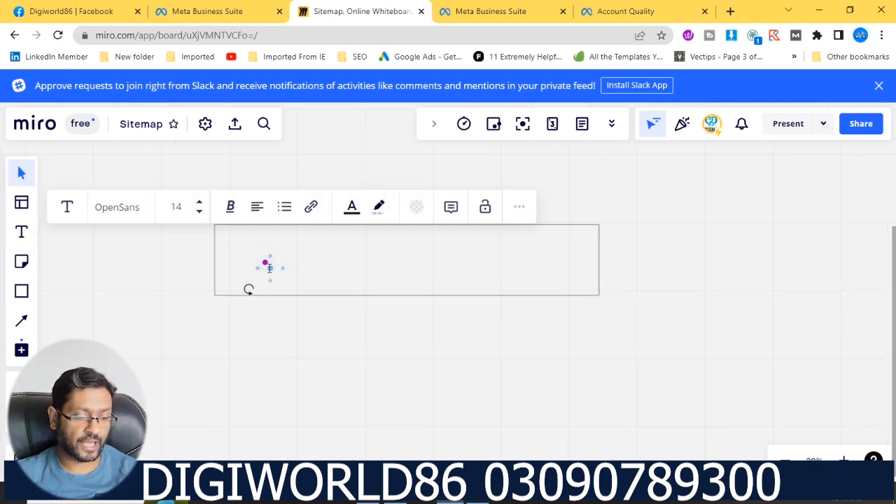
{"action": "type", "text": "Ho"}
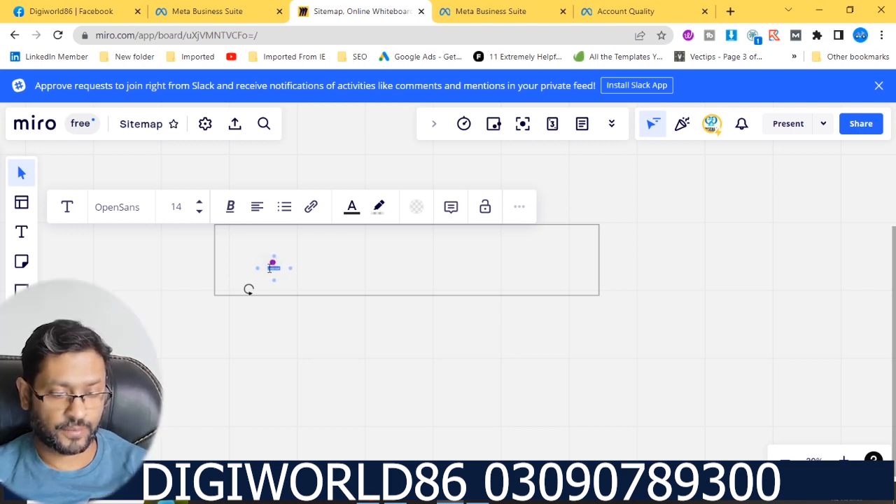
{"action": "left_click", "coordinate": [200, 205]}
{"action": "left_click", "coordinate": [200, 206]}
{"action": "left_click", "coordinate": [200, 205]}
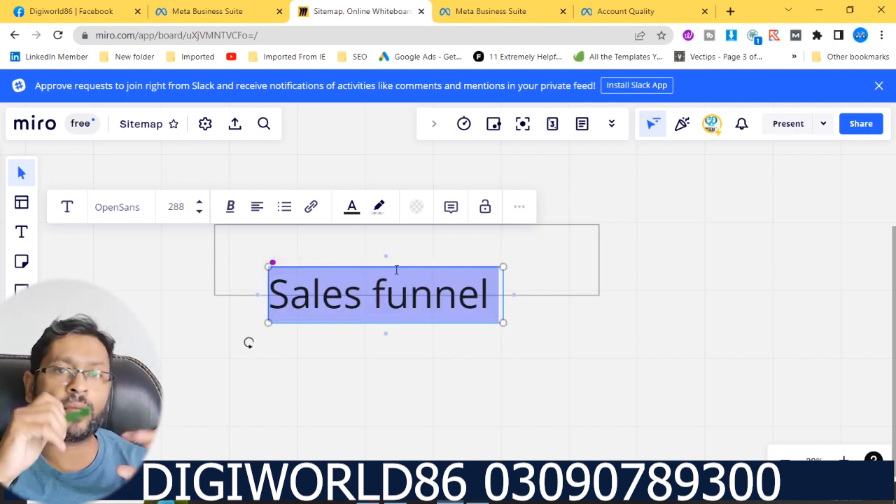
{"action": "left_click", "coordinate": [149, 268]}
{"action": "left_click_drag", "start_coordinate": [353, 314], "coordinate": [383, 283]}
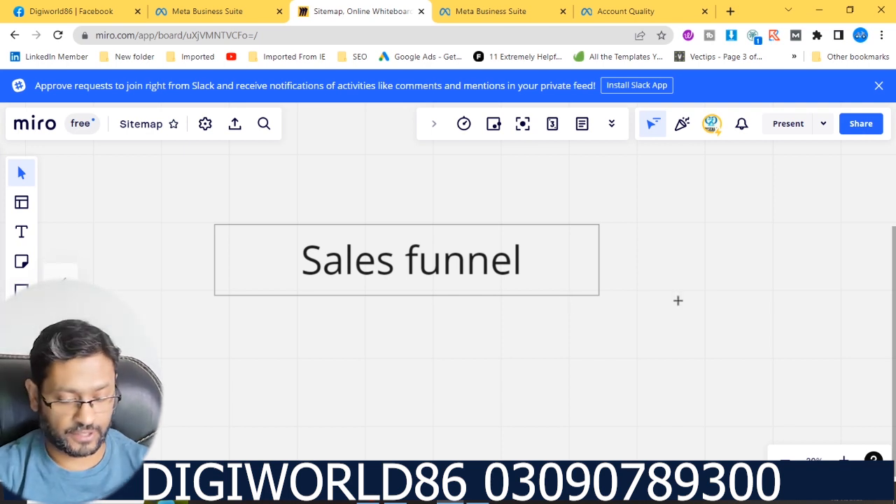
- Draw a connector rising from the right edge of the Sales funnel box and add the text "Awearness" at its end
{"action": "left_click", "coordinate": [596, 259]}
{"action": "left_click_drag", "start_coordinate": [601, 260], "coordinate": [674, 204]}
{"action": "left_click", "coordinate": [22, 231]}
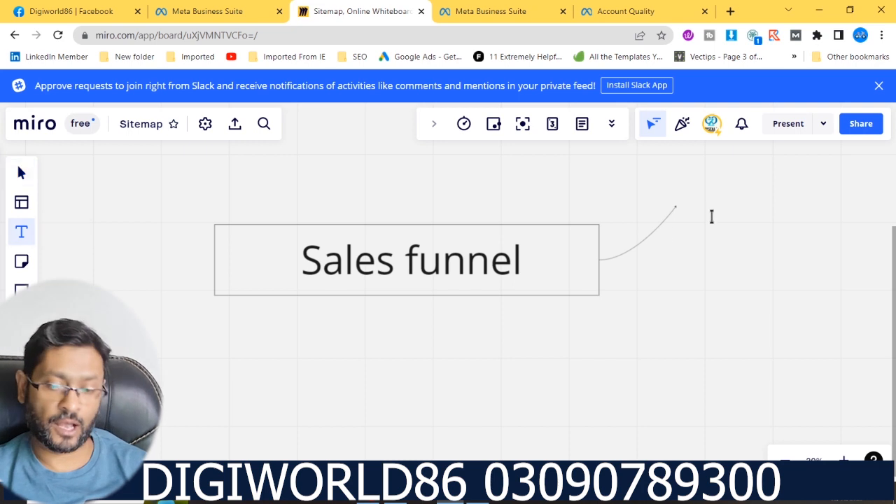
{"action": "left_click", "coordinate": [706, 208]}
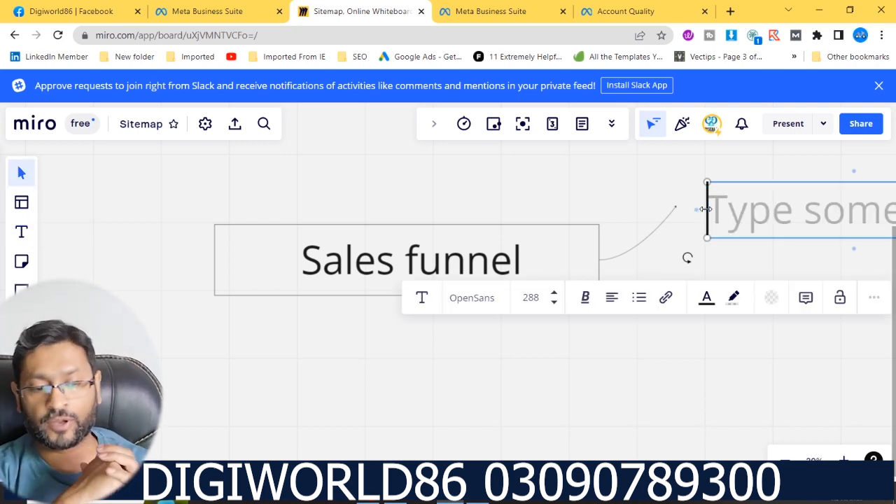
{"action": "type", "text": "Awearness"}
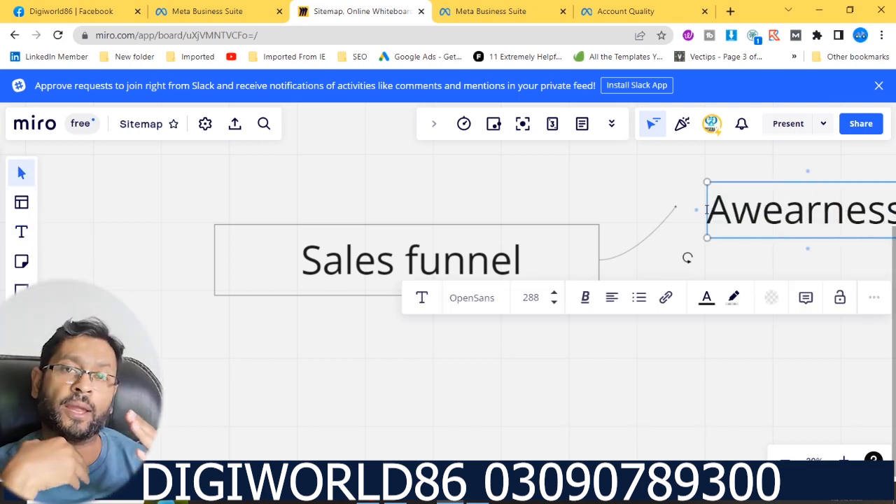
{"action": "left_click", "coordinate": [678, 323]}
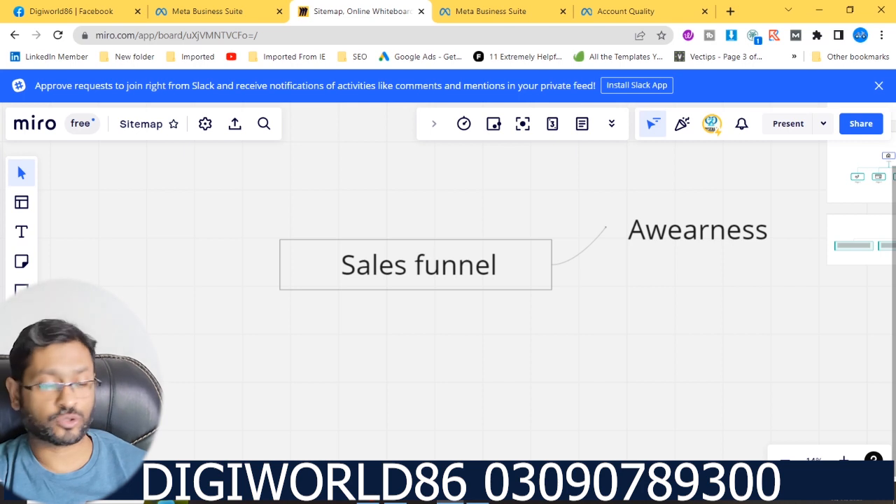
- Add a second connector from the Sales funnel box with the text "messaging" and align that text beneath "Awearness"
{"action": "left_click_drag", "start_coordinate": [552, 264], "coordinate": [628, 285]}
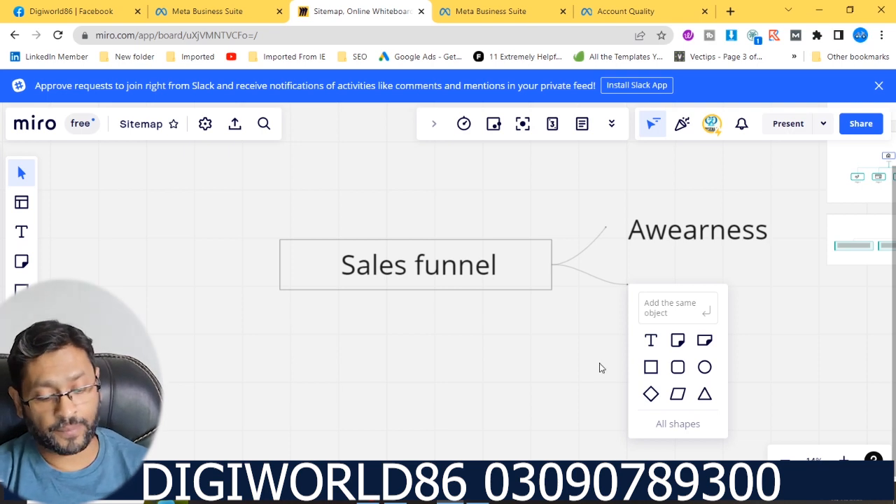
{"action": "left_click", "coordinate": [651, 341]}
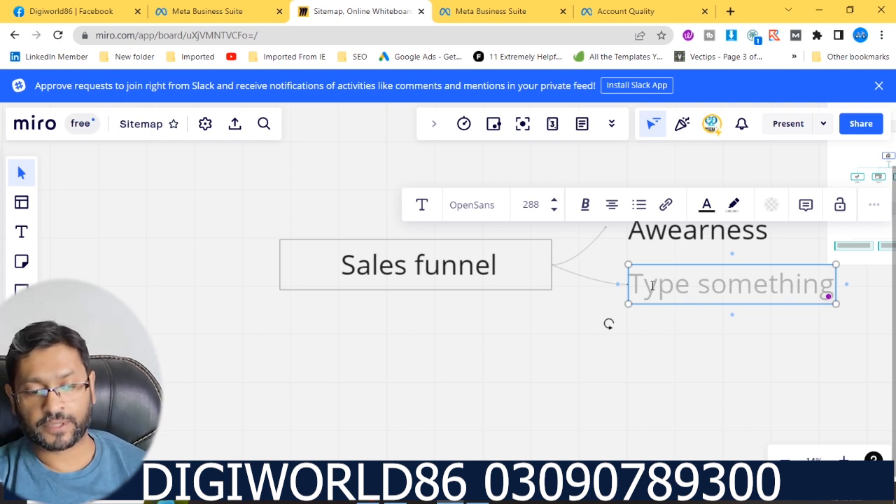
{"action": "type", "text": "messaging"}
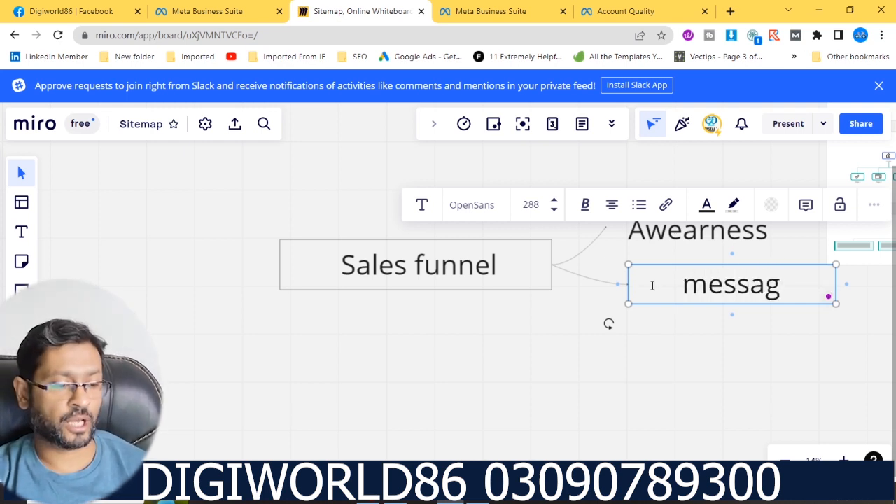
{"action": "left_click", "coordinate": [691, 334]}
{"action": "left_click_drag", "start_coordinate": [724, 291], "coordinate": [692, 290]}
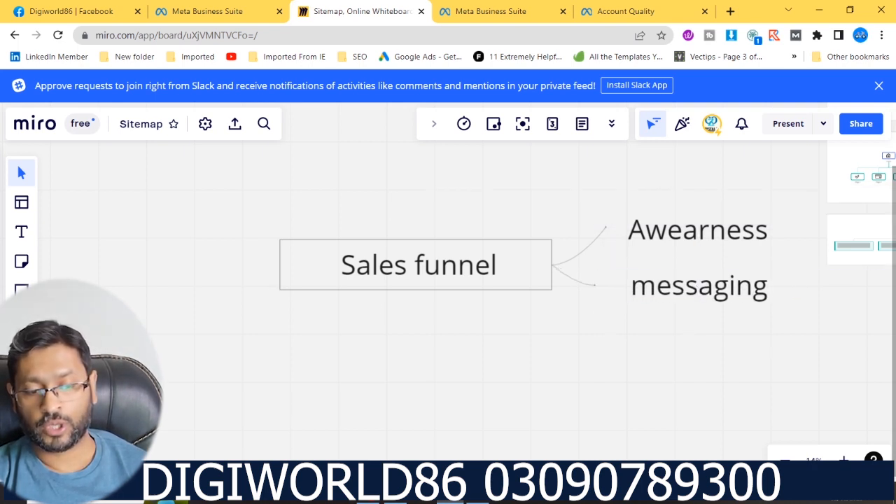
- Add a third connector from the Sales funnel box with the text "Sales" and place that text beneath "messaging"
{"action": "left_click_drag", "start_coordinate": [572, 352], "coordinate": [617, 334]}
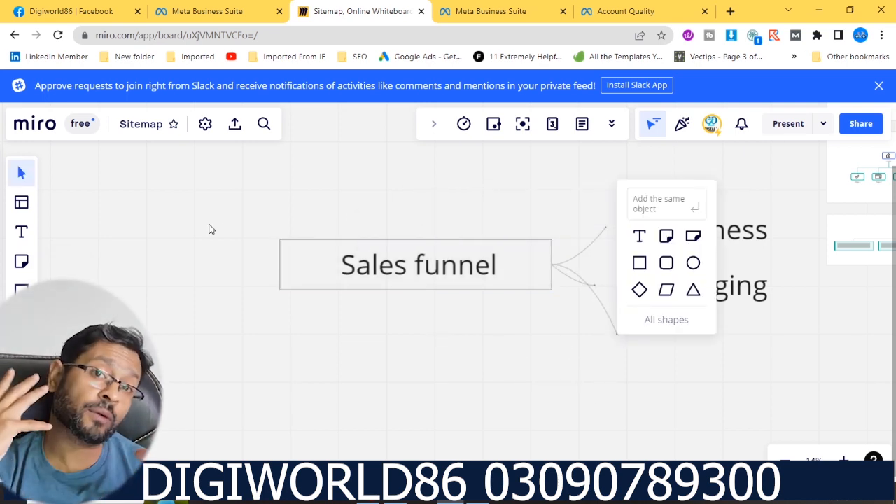
{"action": "left_click", "coordinate": [639, 236]}
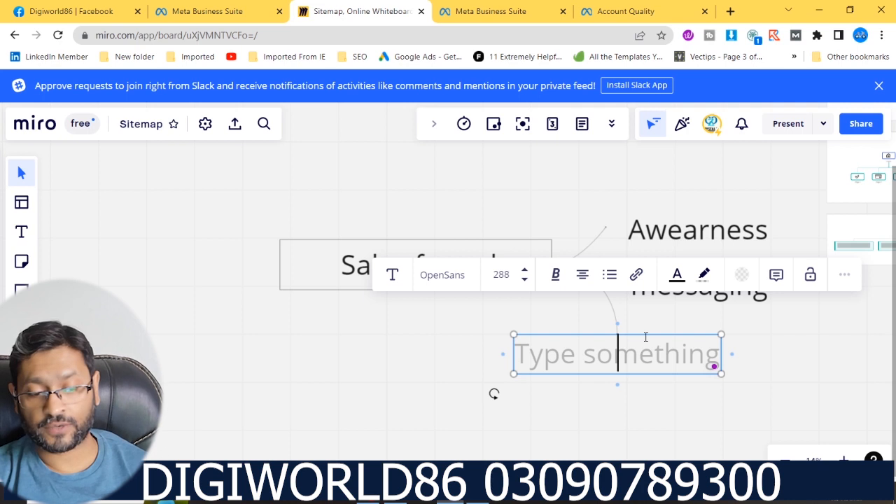
{"action": "type", "text": "Sales"}
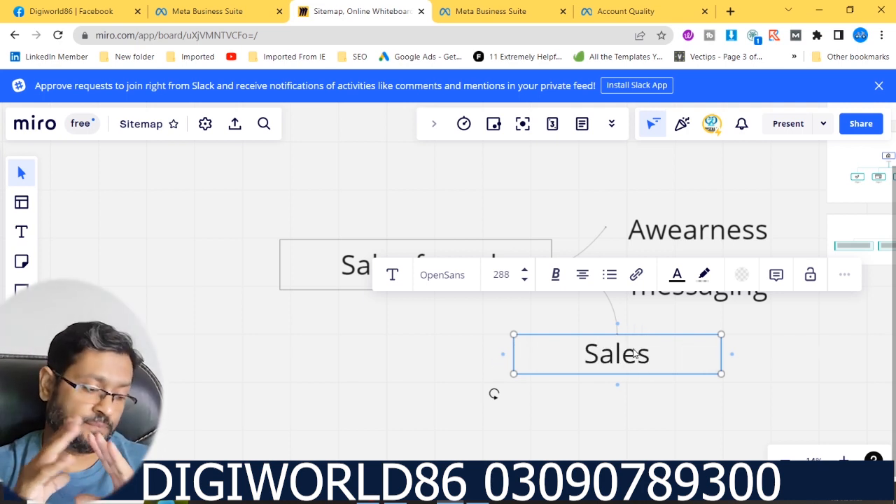
{"action": "key", "text": "Escape"}
{"action": "left_click_drag", "start_coordinate": [633, 355], "coordinate": [686, 334]}
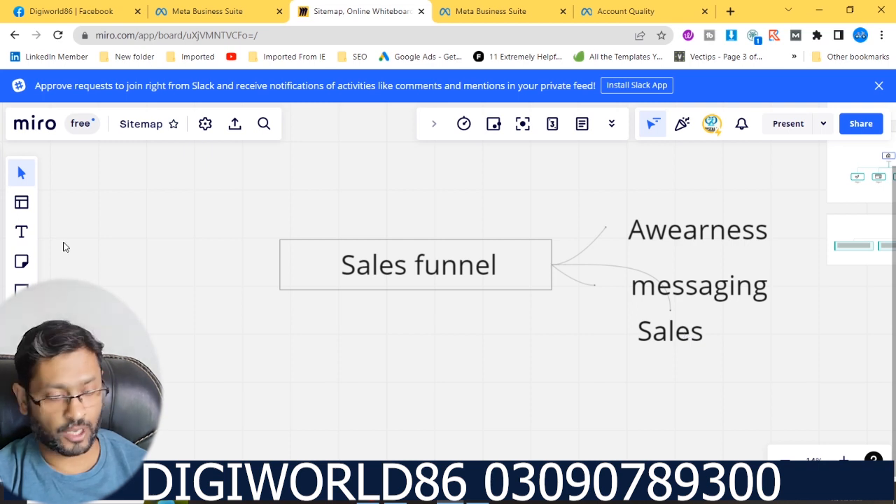
- Draw a connector curving down and right from the bottom of the Sales funnel text and add "add to cart" at its end
{"action": "left_click", "coordinate": [21, 320]}
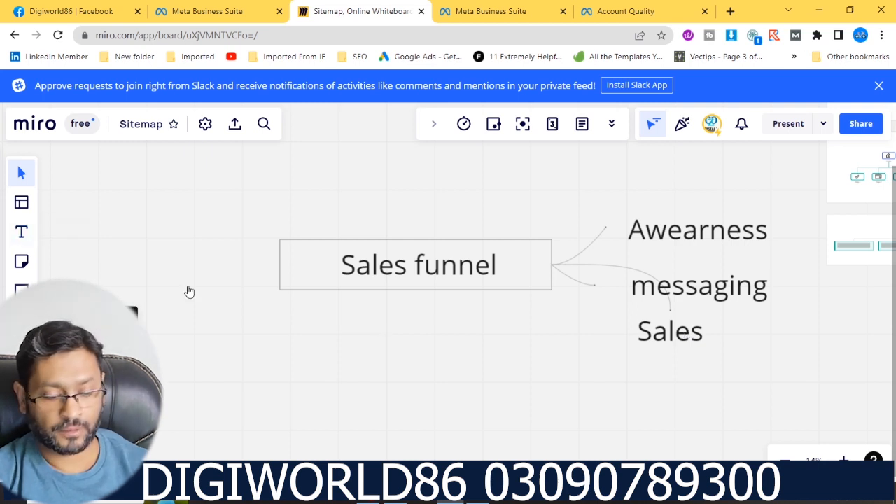
{"action": "left_click_drag", "start_coordinate": [419, 288], "coordinate": [536, 384]}
{"action": "left_click", "coordinate": [557, 285]}
{"action": "type", "text": "add y"}
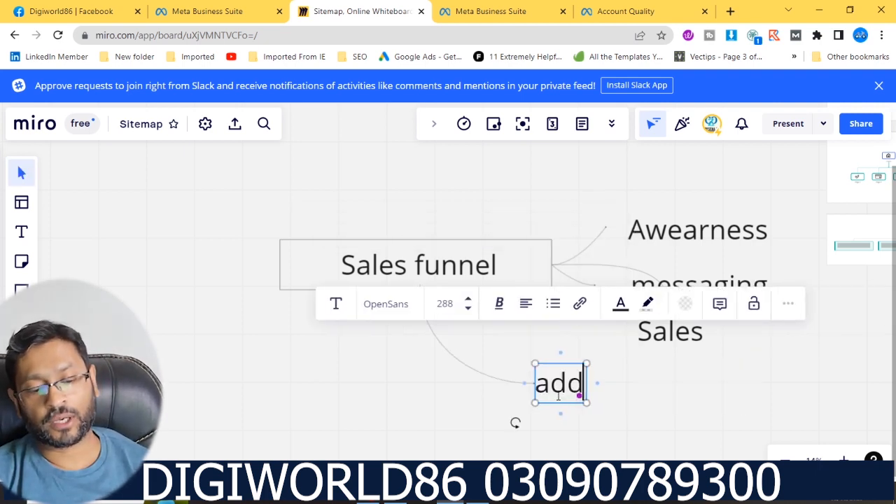
{"action": "key", "text": "BackSpace"}
{"action": "type", "text": "to cart"}
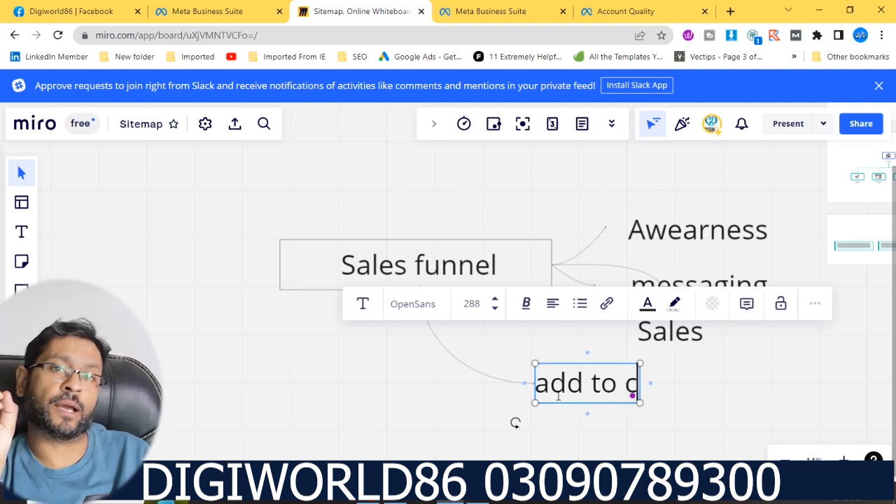
{"action": "left_click", "coordinate": [788, 400]}
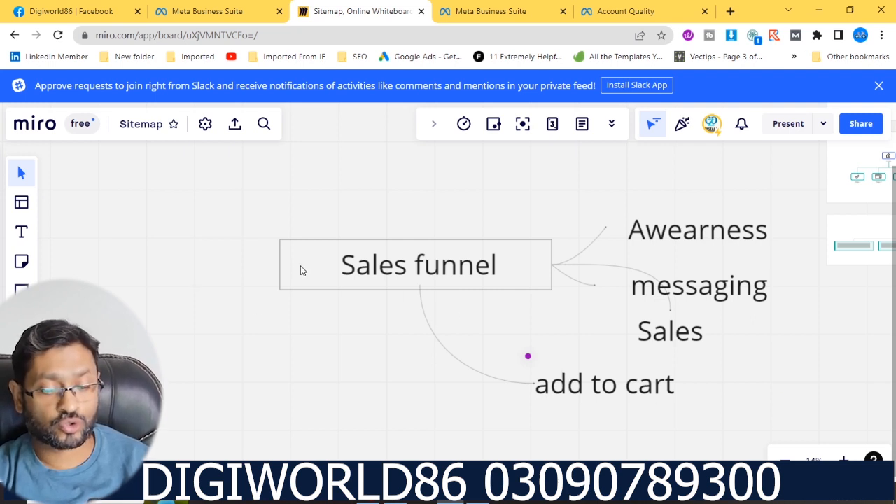
- Draw a connector curving down and left from the bottom of the Sales funnel text and add "50 buy" at its end
{"action": "double_click", "coordinate": [360, 276]}
{"action": "left_click_drag", "start_coordinate": [420, 284], "coordinate": [281, 415]}
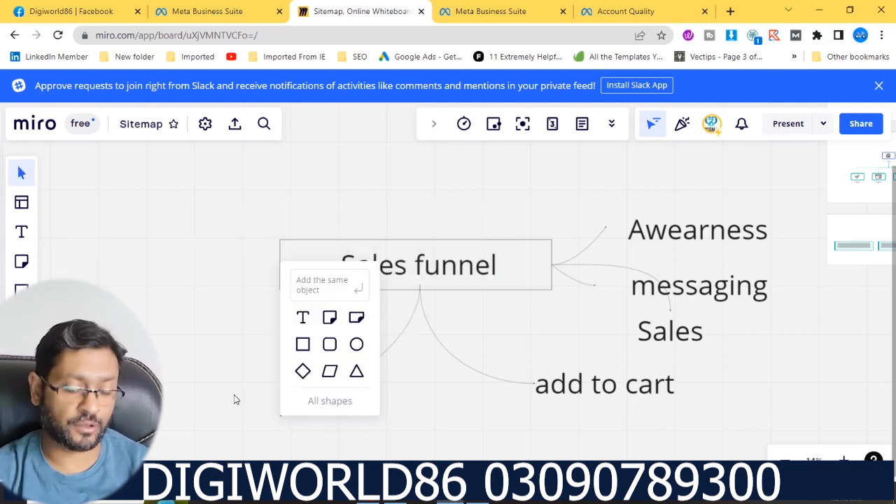
{"action": "left_click", "coordinate": [304, 319]}
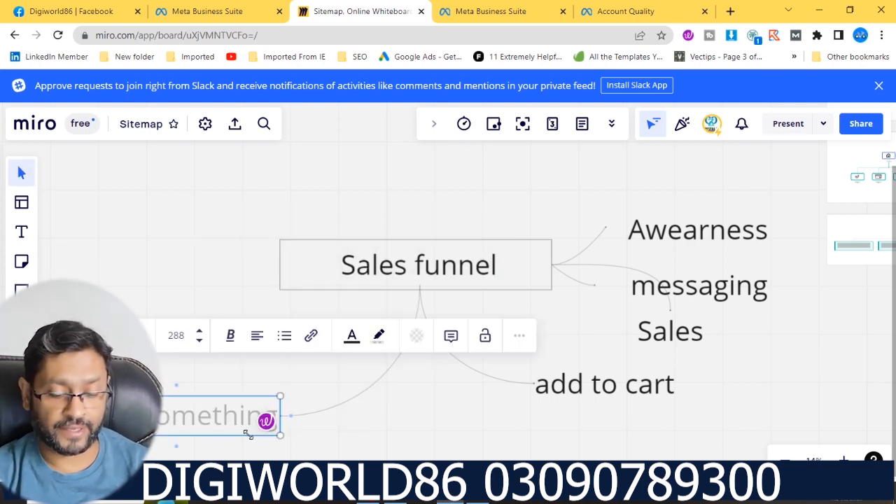
{"action": "type", "text": "c"}
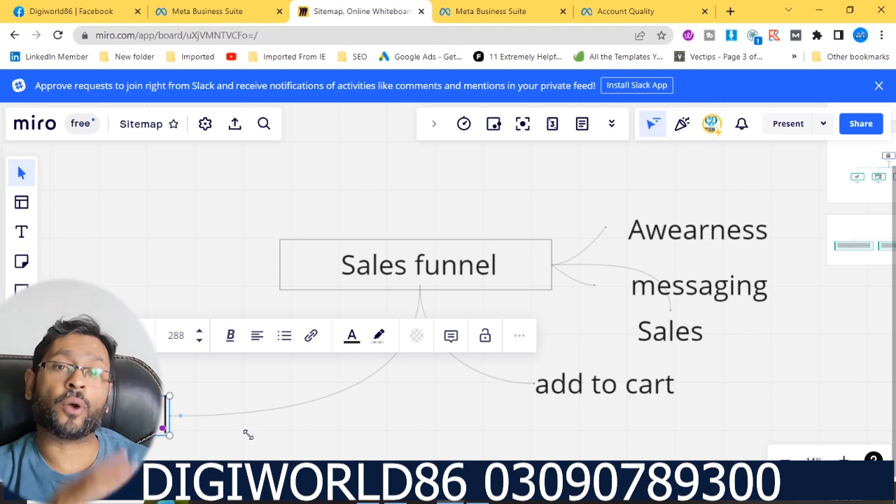
{"action": "left_click", "coordinate": [190, 402]}
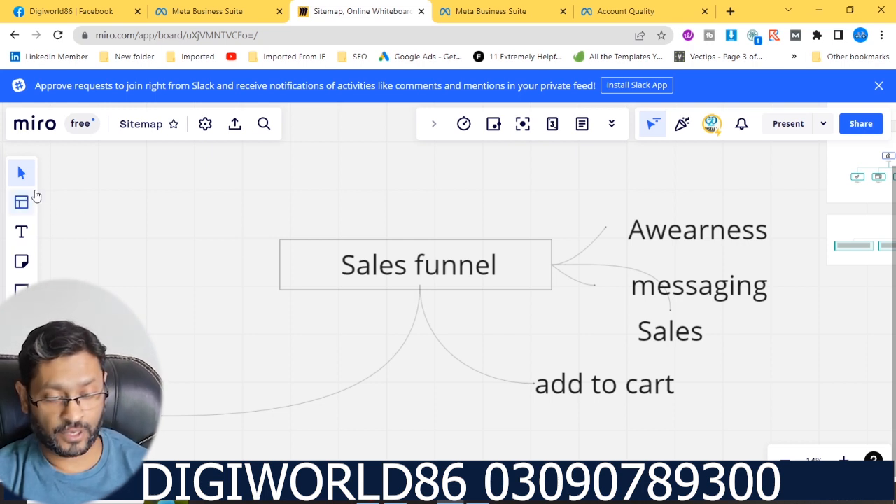
- Draw a connector straight down from the Sales funnel text and add "retention , Loyality" at its end
{"action": "left_click", "coordinate": [423, 273]}
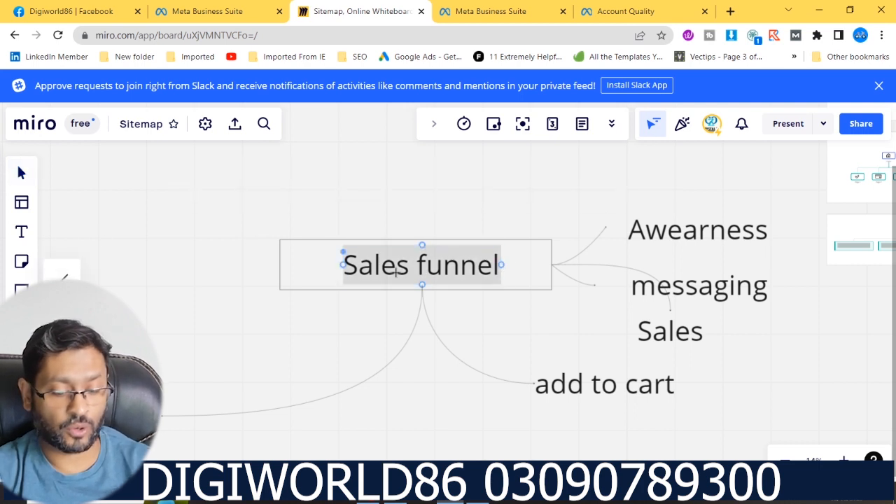
{"action": "left_click_drag", "start_coordinate": [422, 284], "coordinate": [424, 451]}
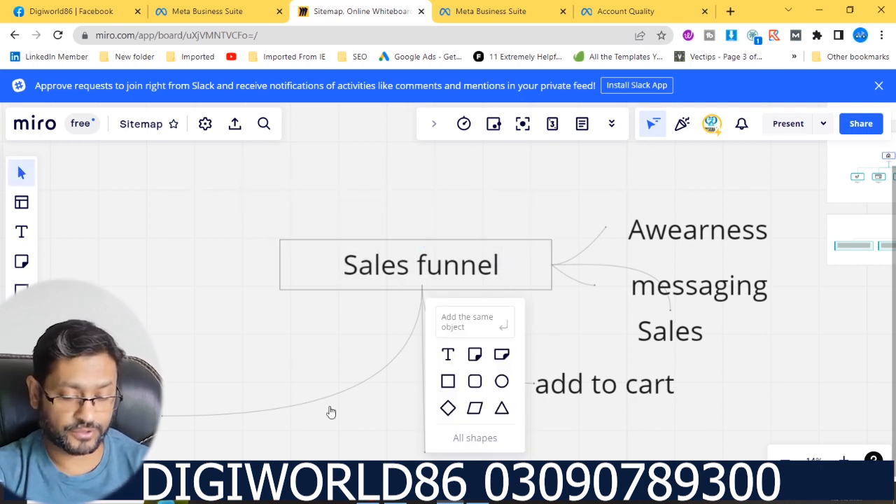
{"action": "left_click", "coordinate": [448, 354]}
{"action": "type", "text": "re"}
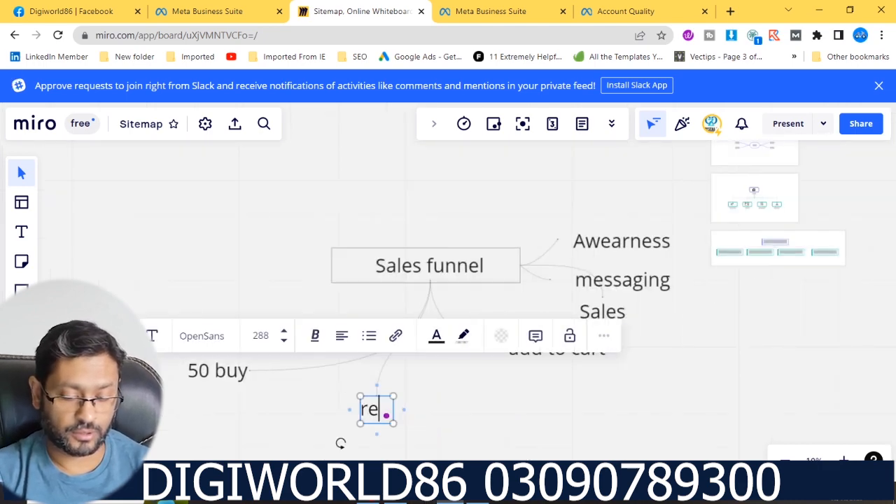
{"action": "type", "text": "tention"}
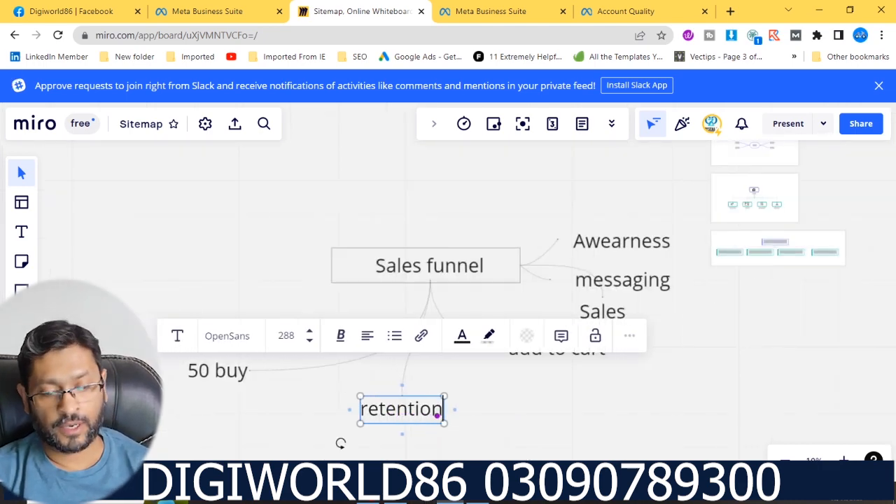
{"action": "type", "text": " , Loy"}
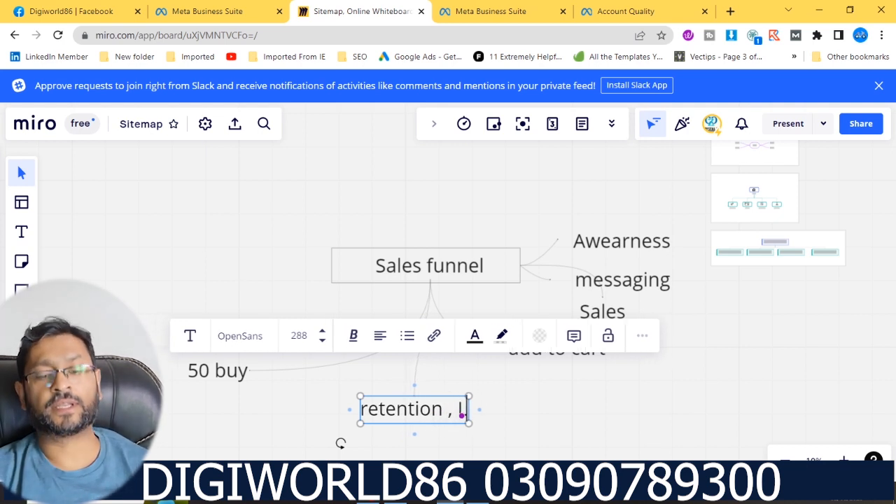
{"action": "type", "text": "ality"}
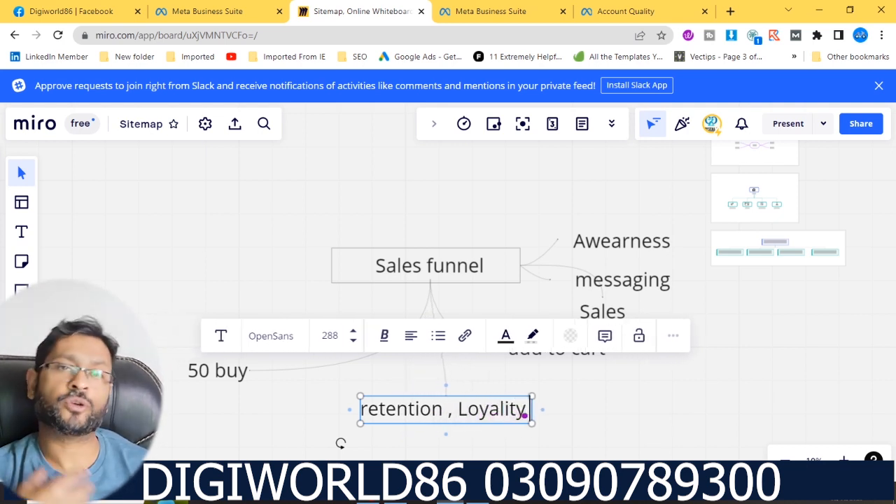
{"action": "left_click", "coordinate": [668, 430]}
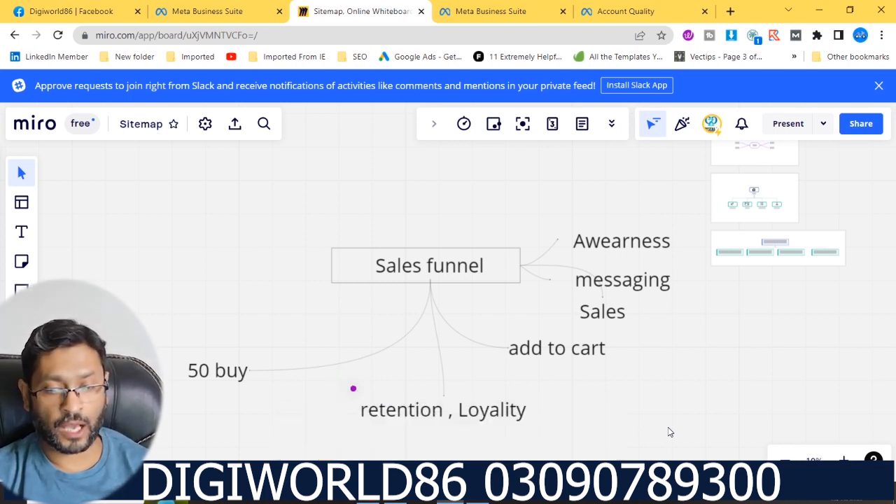
- Switch to Meta's Account Quality page and examine the advertising restriction status of the Megaflow Agency page
{"action": "left_click", "coordinate": [622, 10]}
{"action": "left_click", "coordinate": [500, 10]}
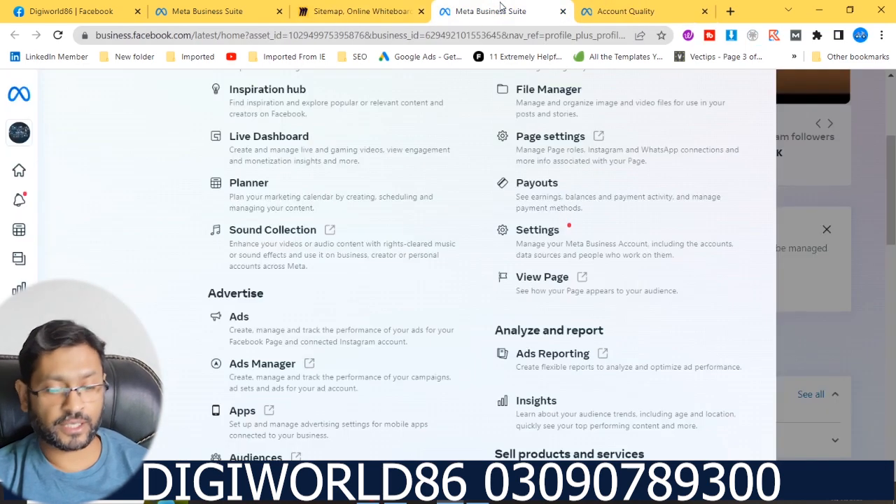
{"action": "left_click", "coordinate": [611, 19]}
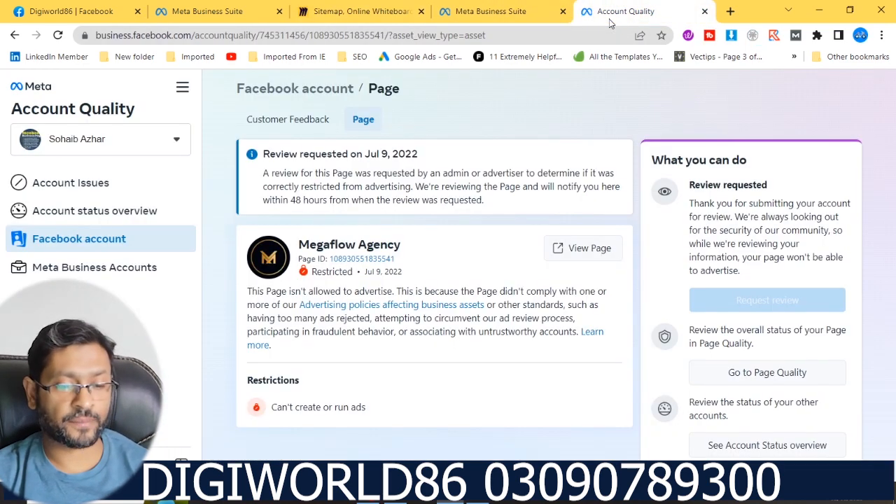
{"action": "left_click_drag", "start_coordinate": [301, 271], "coordinate": [423, 274]}
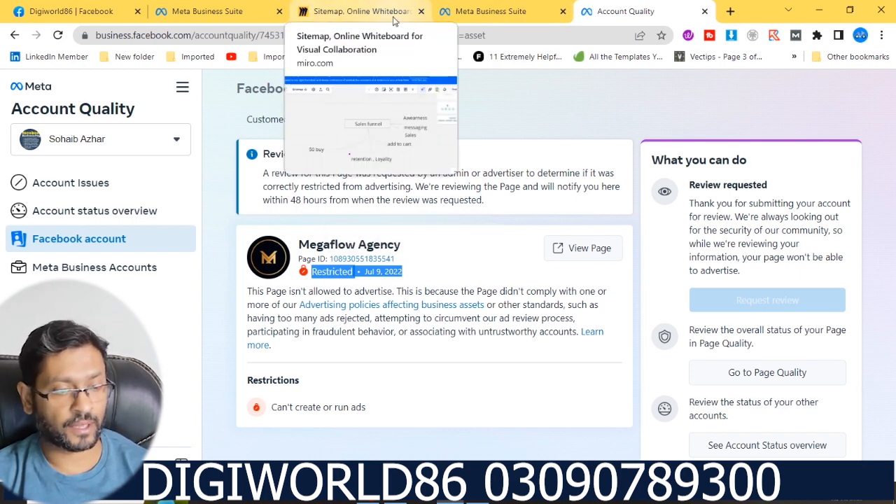
- Return to Meta Business Suite and open Ads Manager from the Advertise tools
{"action": "left_click", "coordinate": [209, 12]}
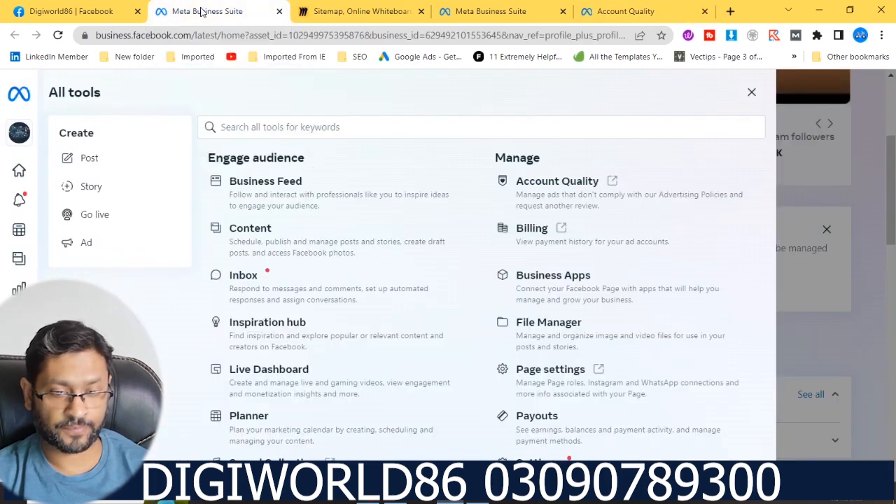
{"action": "scroll", "coordinate": [376, 205], "scroll_direction": "down", "scroll_amount": 1}
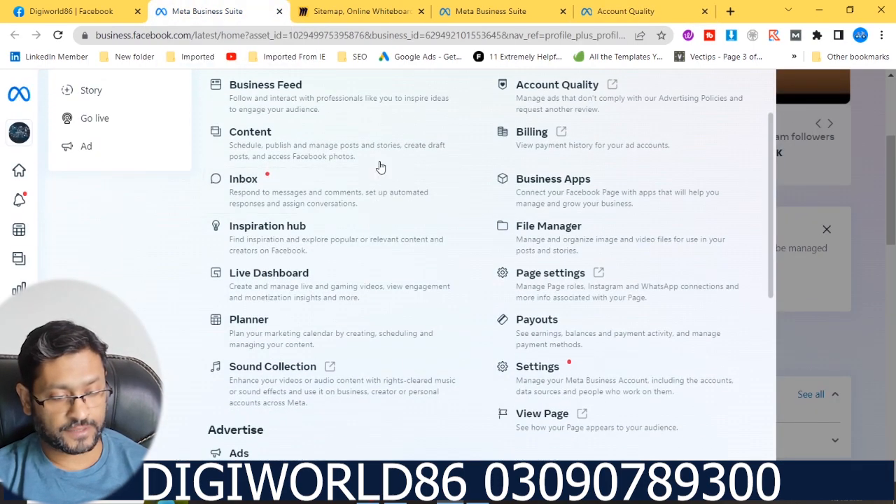
{"action": "scroll", "coordinate": [380, 162], "scroll_direction": "down", "scroll_amount": 1}
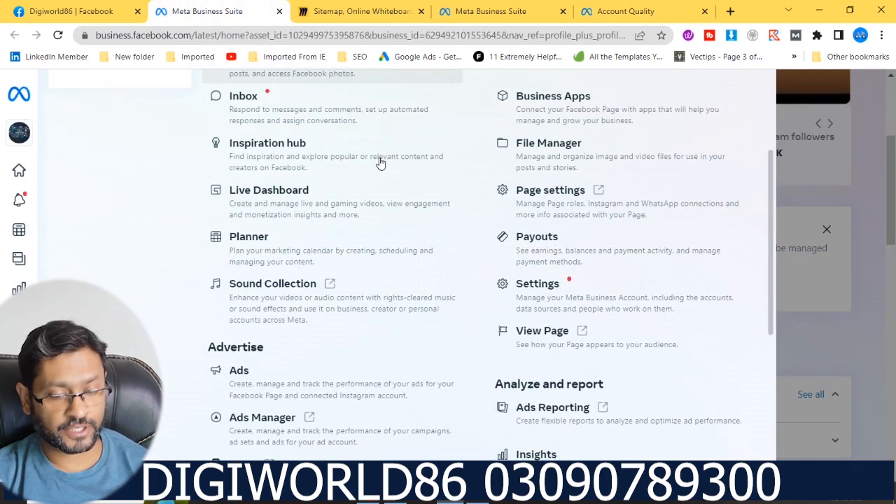
{"action": "scroll", "coordinate": [380, 163], "scroll_direction": "down", "scroll_amount": 2}
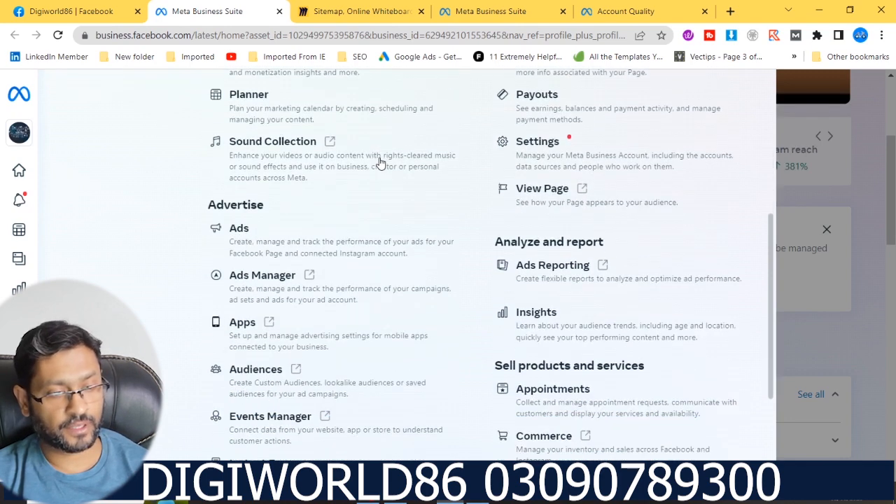
{"action": "scroll", "coordinate": [380, 162], "scroll_direction": "down", "scroll_amount": 1}
{"action": "scroll", "coordinate": [380, 162], "scroll_direction": "down", "scroll_amount": 1}
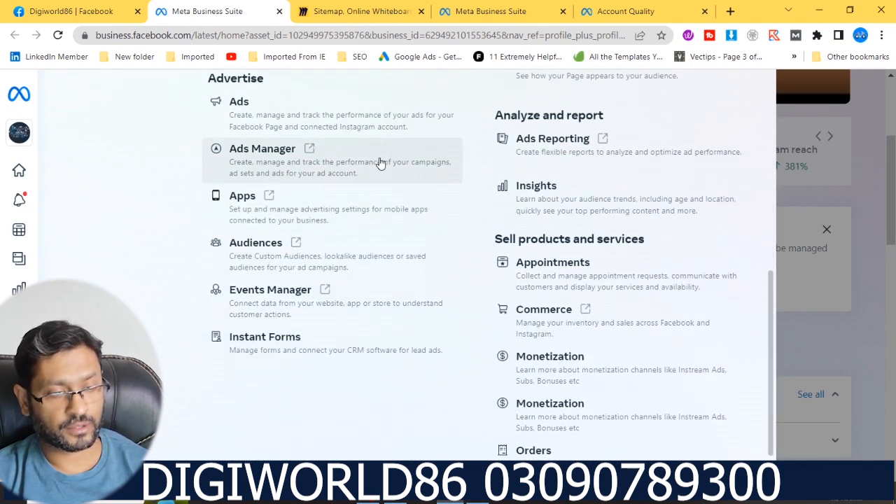
{"action": "left_click", "coordinate": [270, 166]}
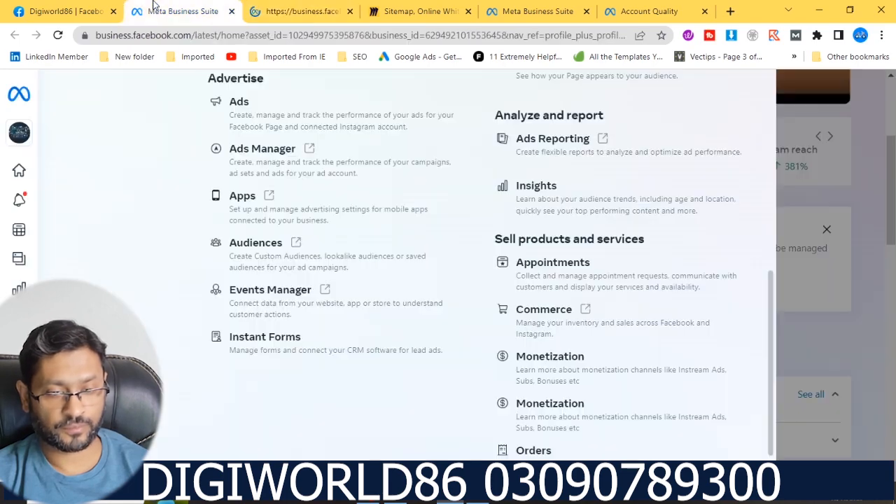
{"action": "left_click", "coordinate": [150, 8]}
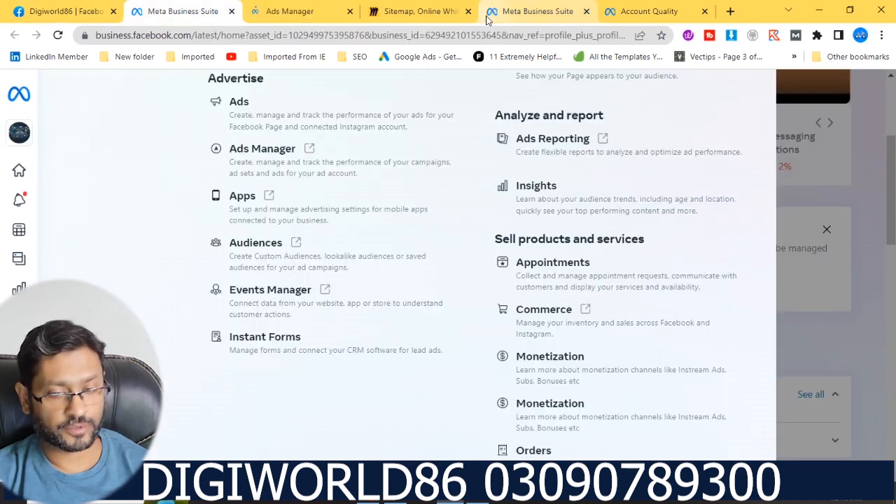
{"action": "left_click", "coordinate": [552, 20]}
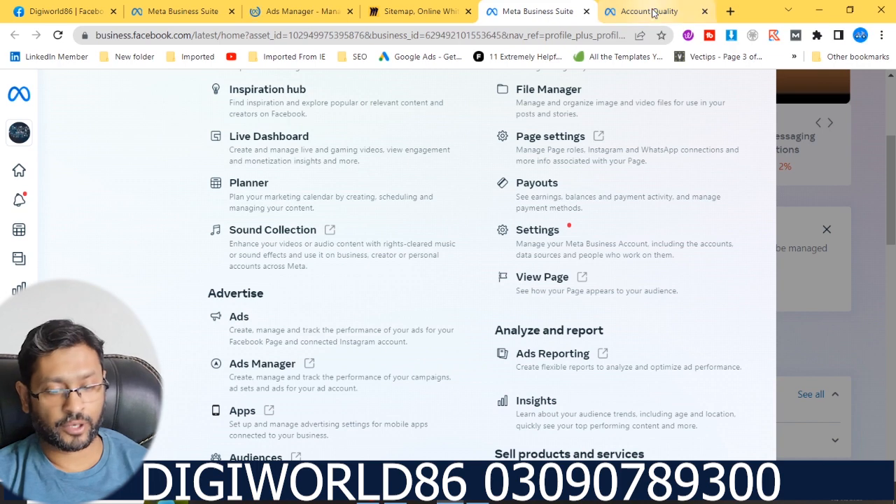
{"action": "left_click", "coordinate": [655, 11]}
{"action": "left_click", "coordinate": [561, 9]}
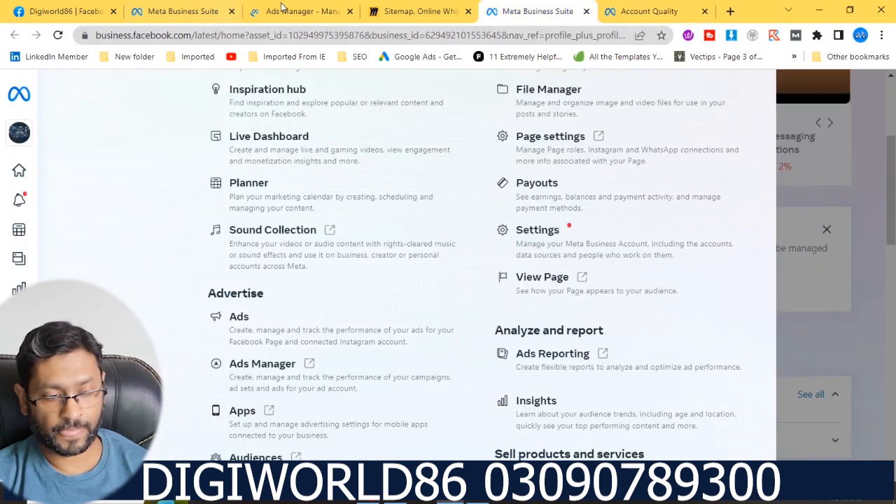
- Switch to Ads Manager and create a new campaign with the Awareness objective
{"action": "left_click", "coordinate": [283, 8]}
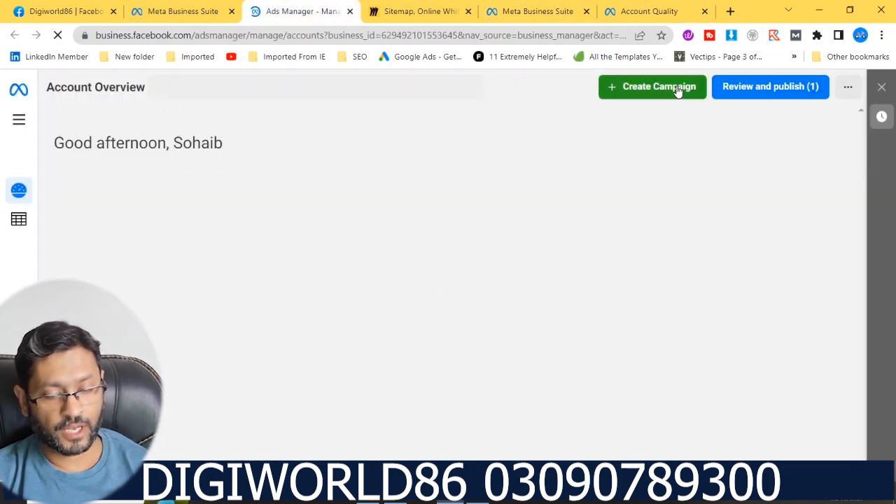
{"action": "left_click", "coordinate": [677, 88]}
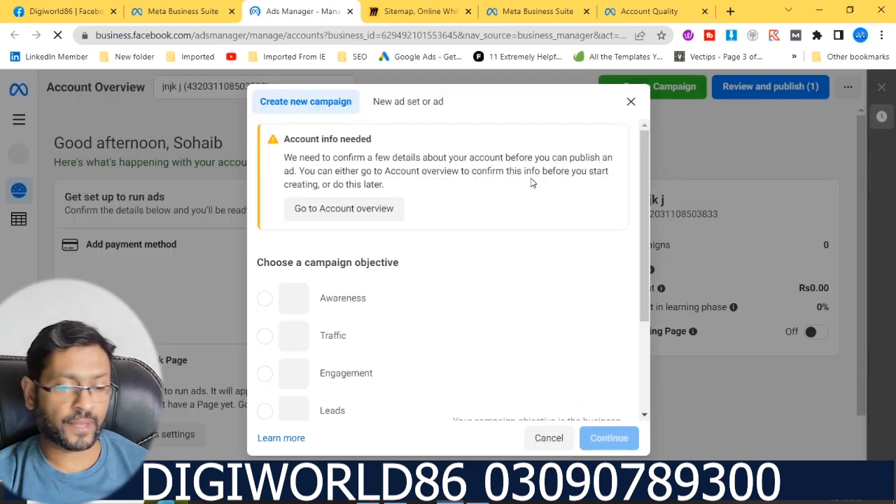
{"action": "left_click", "coordinate": [313, 297]}
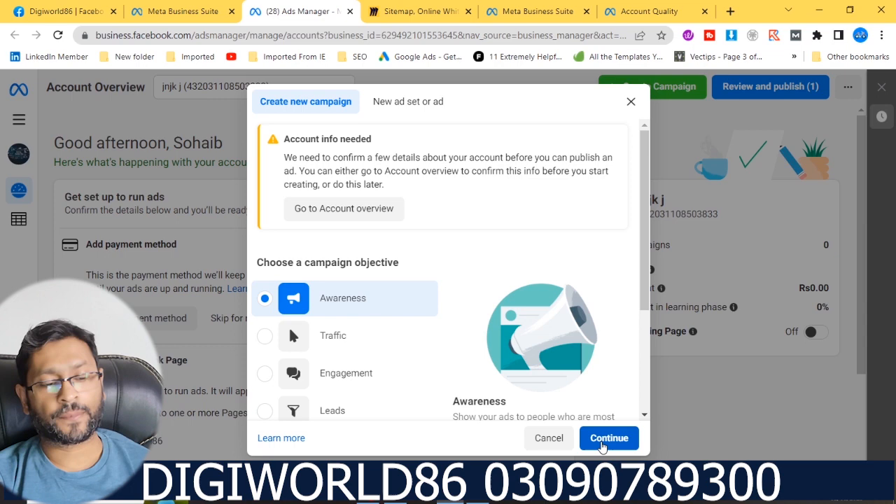
{"action": "left_click", "coordinate": [601, 439]}
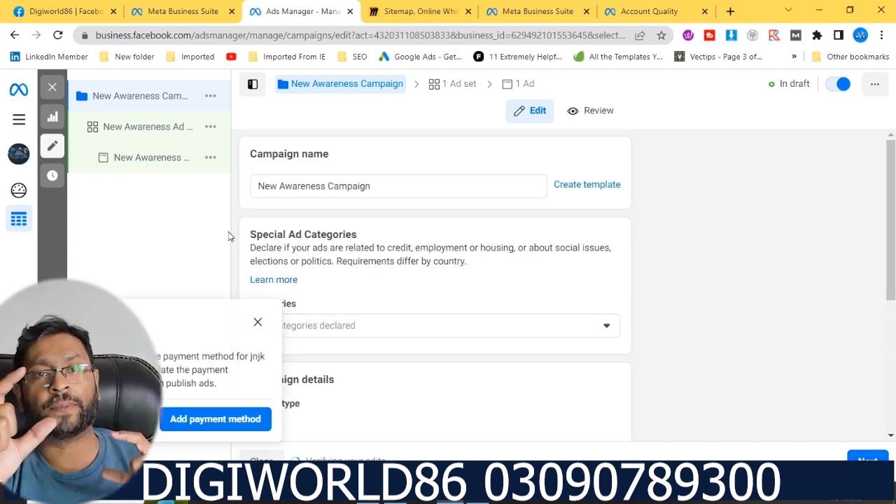
- Rename the campaign as "First Awearness campaign"
{"action": "left_click", "coordinate": [361, 182]}
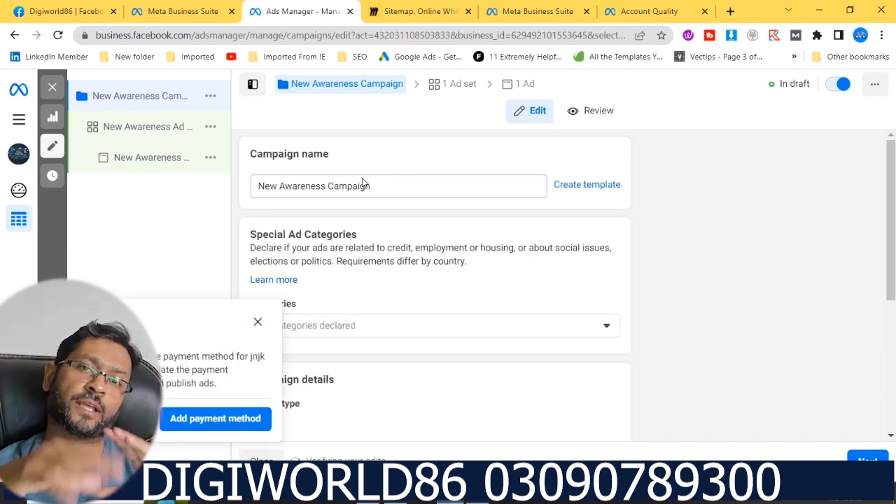
{"action": "key", "text": "ctrl+a"}
{"action": "key", "text": "BackSpace"}
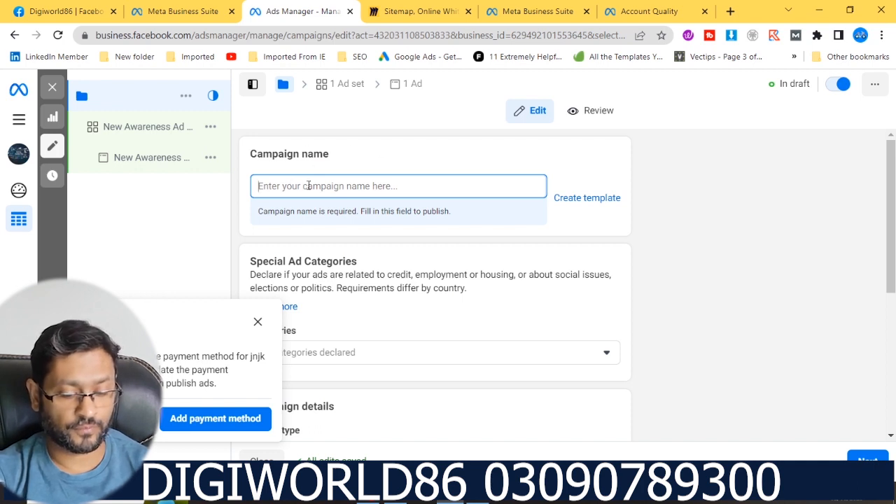
{"action": "type", "text": "Fir"}
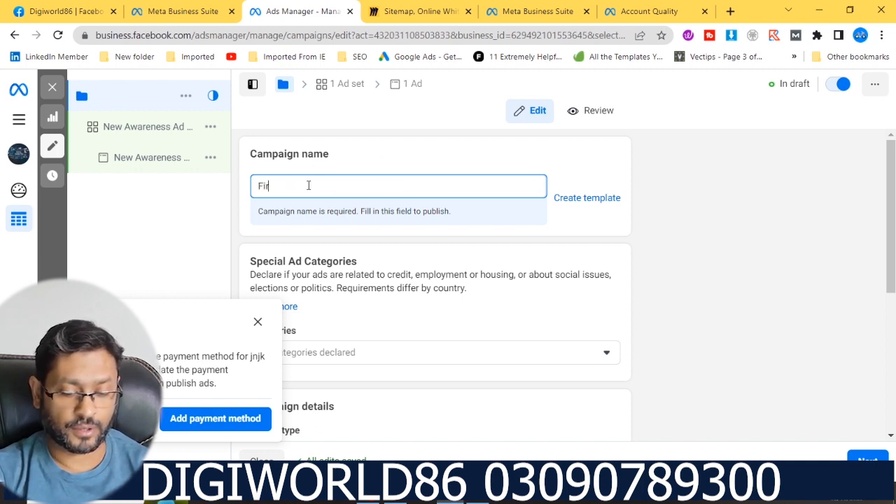
{"action": "type", "text": "st "}
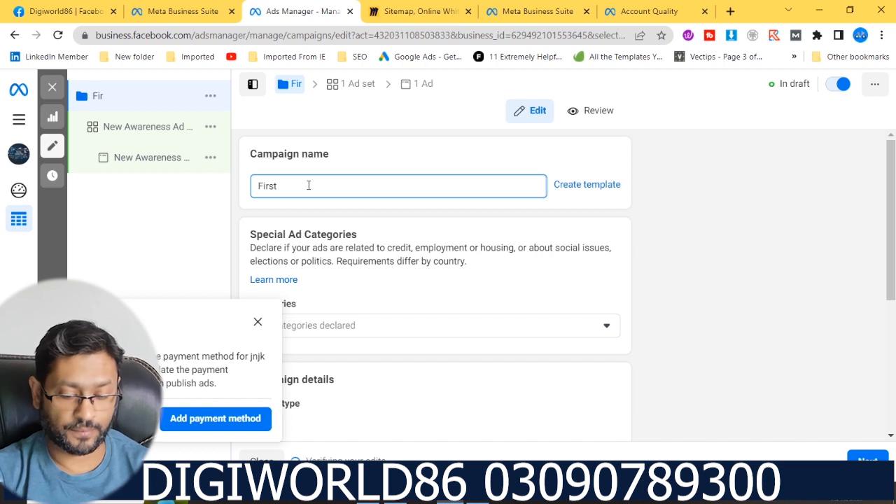
{"action": "type", "text": "Aweard"}
{"action": "type", "text": "ess"}
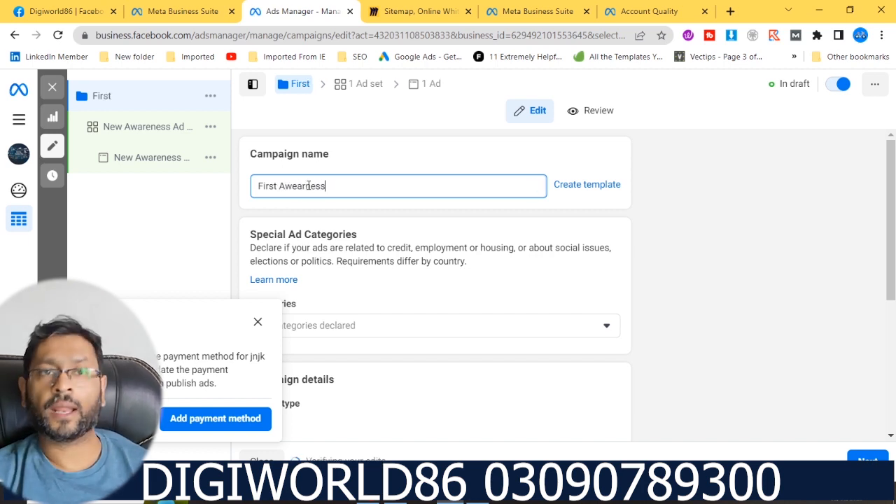
{"action": "type", "text": " cap"}
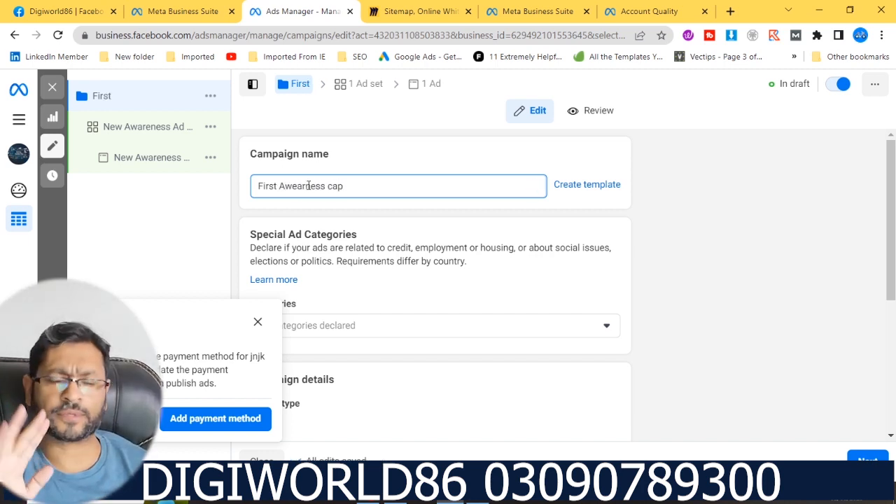
{"action": "key", "text": "BackSpace"}
{"action": "type", "text": "mpaign"}
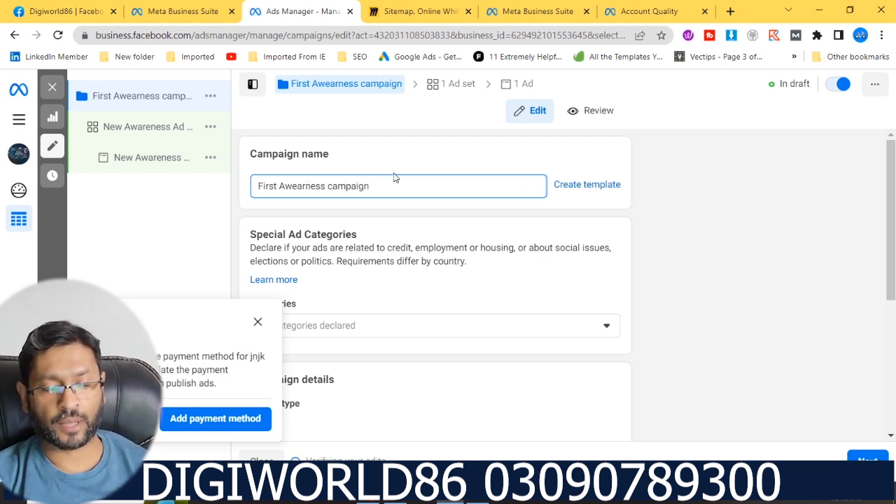
{"action": "left_click", "coordinate": [710, 262]}
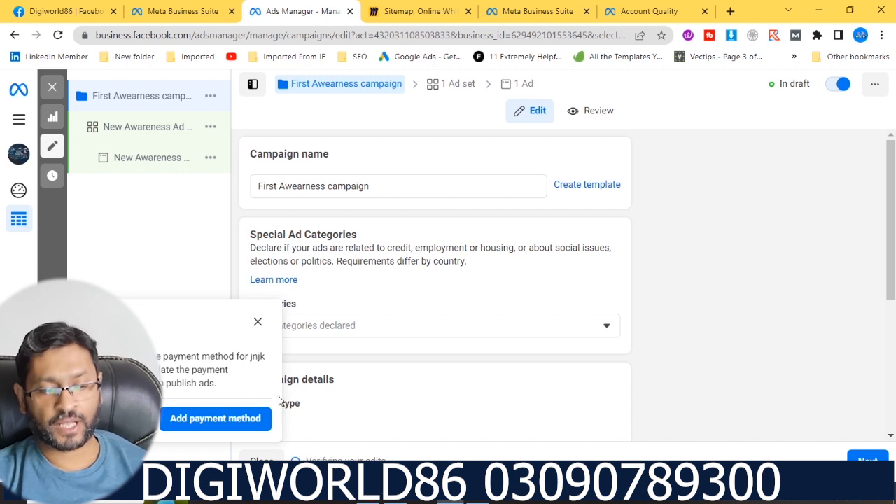
- Dismiss the payment method notice and examine the available special ad categories without declaring one
{"action": "left_click", "coordinate": [258, 322]}
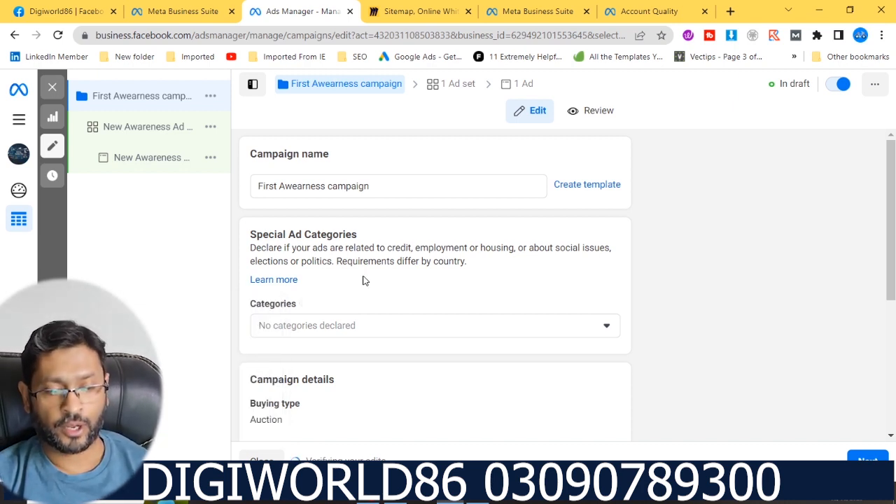
{"action": "left_click", "coordinate": [284, 337]}
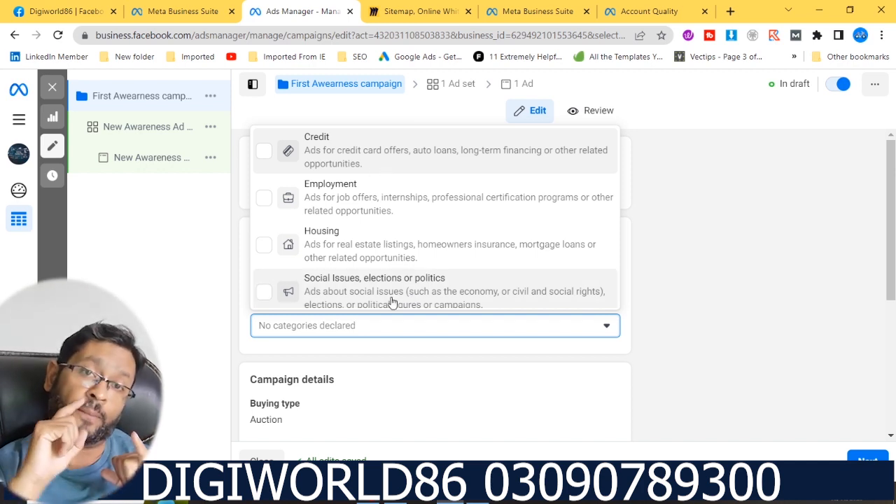
{"action": "left_click", "coordinate": [709, 295]}
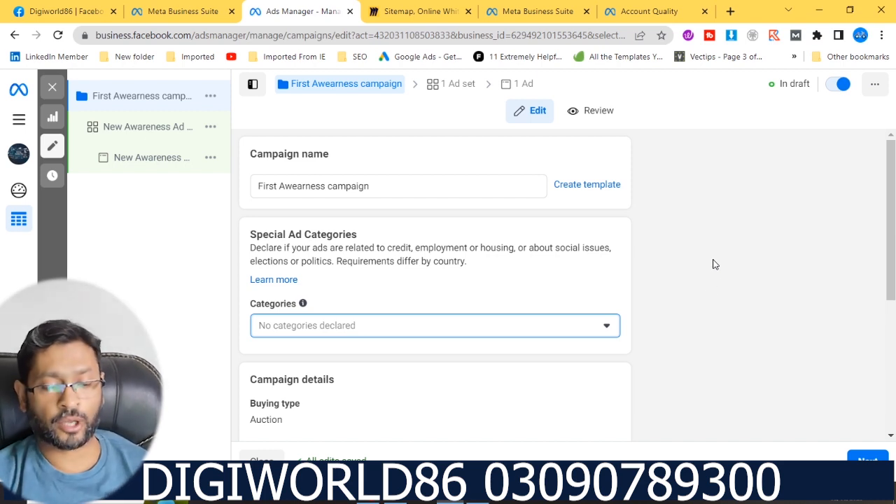
- Open the campaign objective for editing and review the objectives from Awareness through Sales
{"action": "scroll", "coordinate": [610, 312], "scroll_direction": "down", "scroll_amount": 1}
{"action": "scroll", "coordinate": [610, 312], "scroll_direction": "down", "scroll_amount": 1}
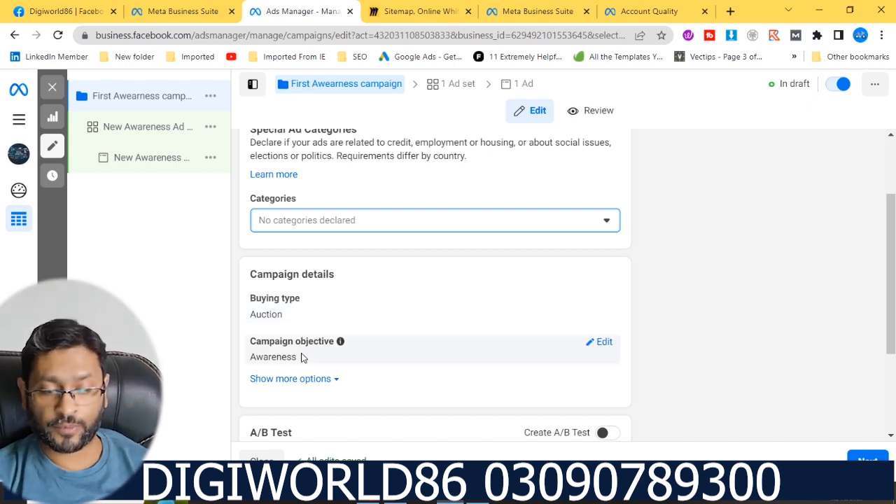
{"action": "scroll", "coordinate": [285, 340], "scroll_direction": "down", "scroll_amount": 2}
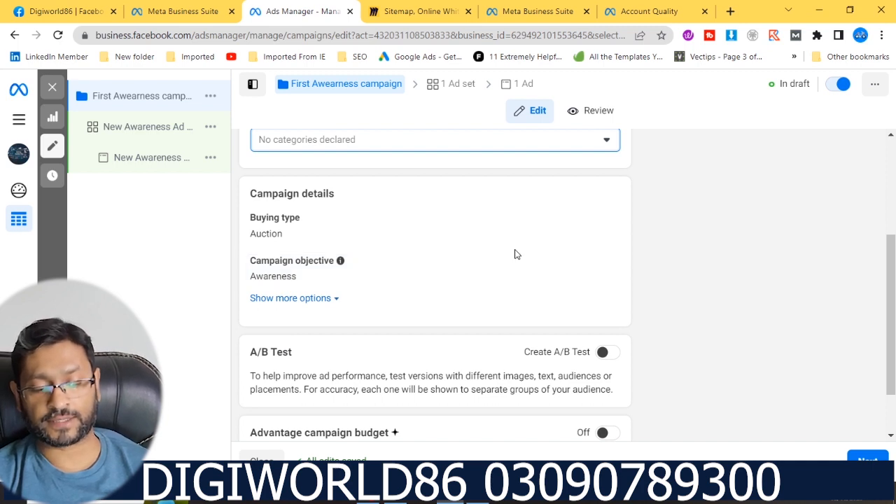
{"action": "left_click", "coordinate": [606, 263]}
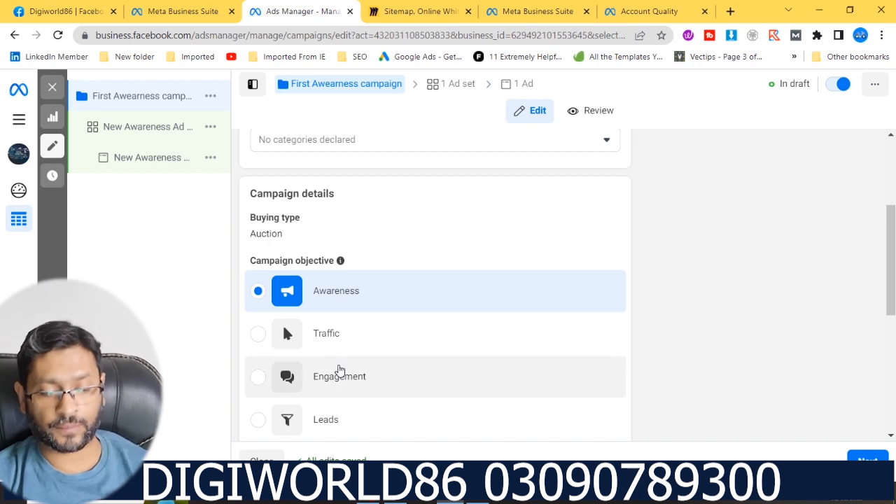
{"action": "scroll", "coordinate": [341, 253], "scroll_direction": "down", "scroll_amount": 2}
{"action": "scroll", "coordinate": [341, 253], "scroll_direction": "down", "scroll_amount": 2}
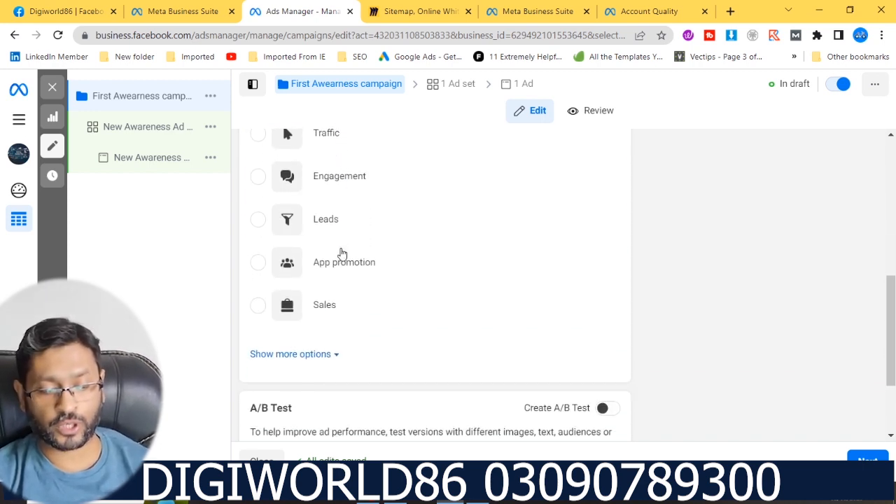
{"action": "mouse_move", "coordinate": [341, 260]}
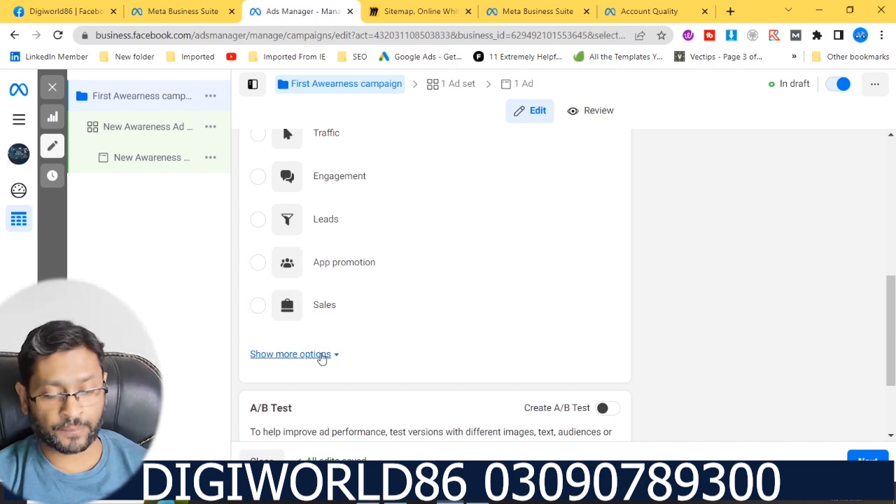
- Reveal the additional campaign options, enable the campaign spending limit without entering an amount, and disable it again
{"action": "left_click", "coordinate": [320, 354]}
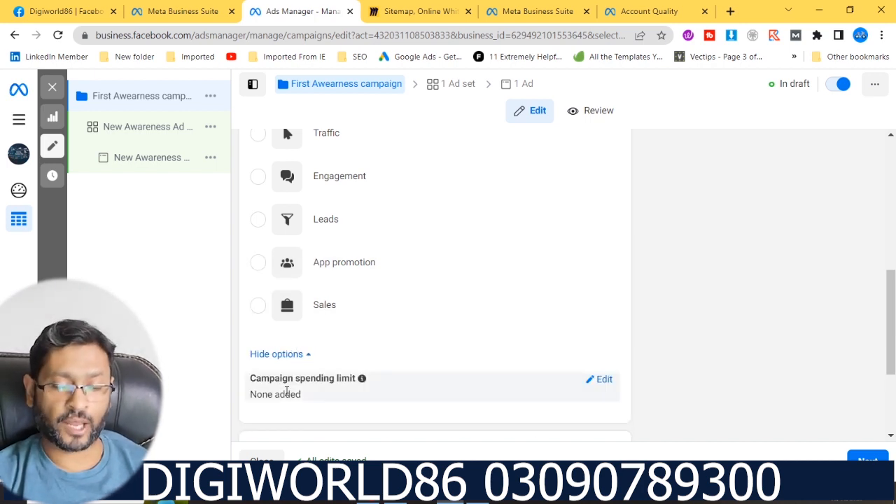
{"action": "left_click", "coordinate": [601, 380]}
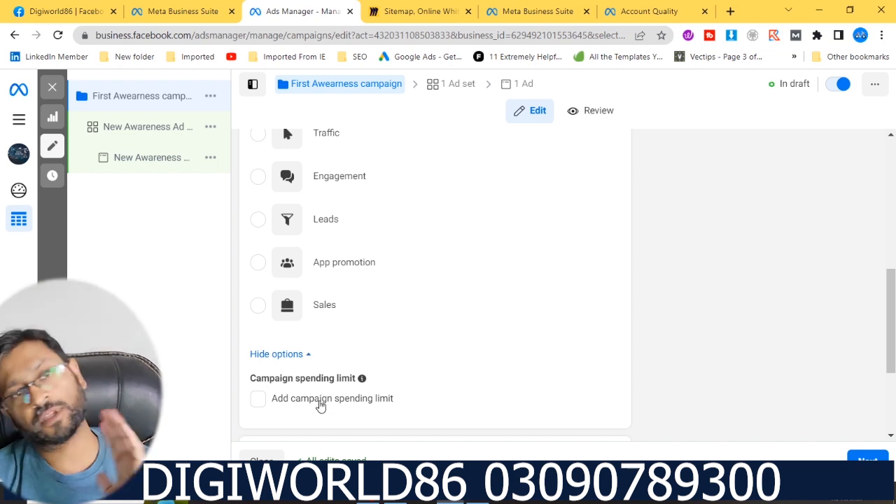
{"action": "left_click", "coordinate": [258, 398]}
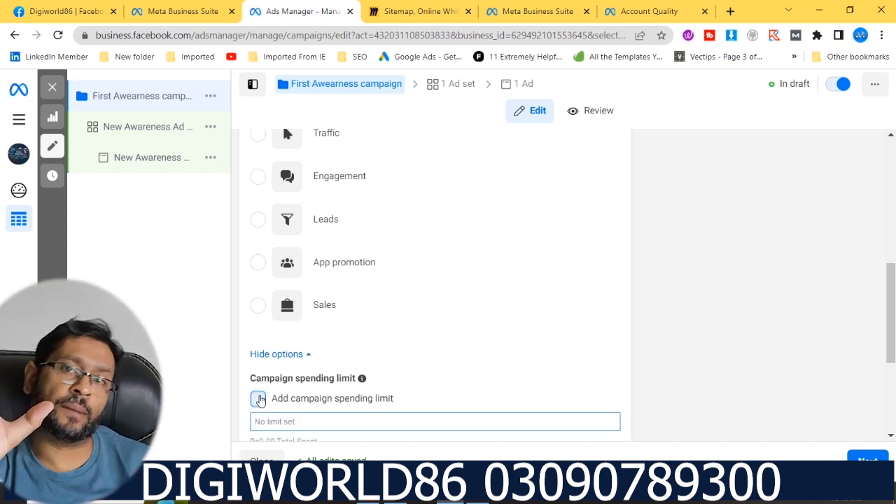
{"action": "scroll", "coordinate": [258, 341], "scroll_direction": "down", "scroll_amount": 2}
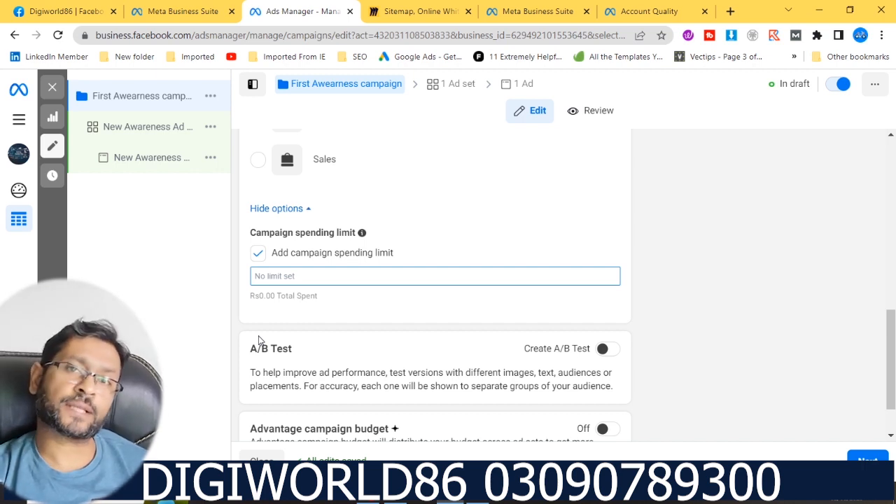
{"action": "left_click", "coordinate": [258, 253]}
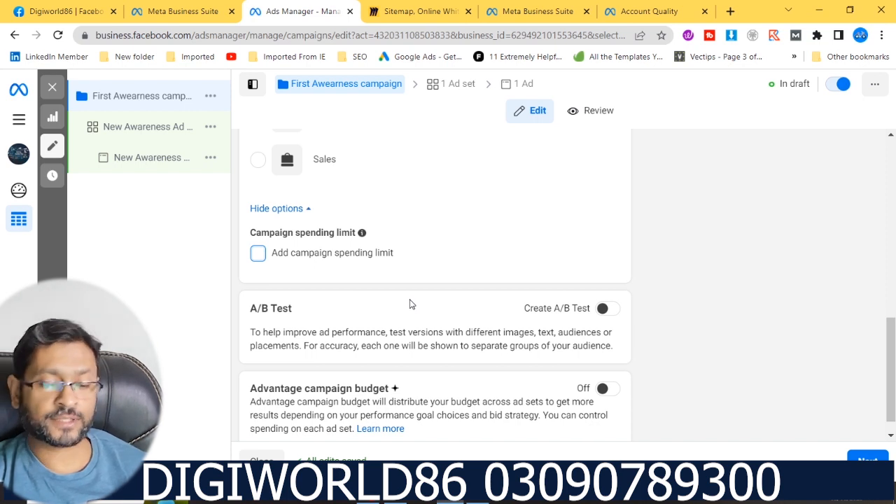
- Review the A/B Test and Advantage campaign budget settings, and continue to the ad set
{"action": "scroll", "coordinate": [411, 304], "scroll_direction": "down", "scroll_amount": 1}
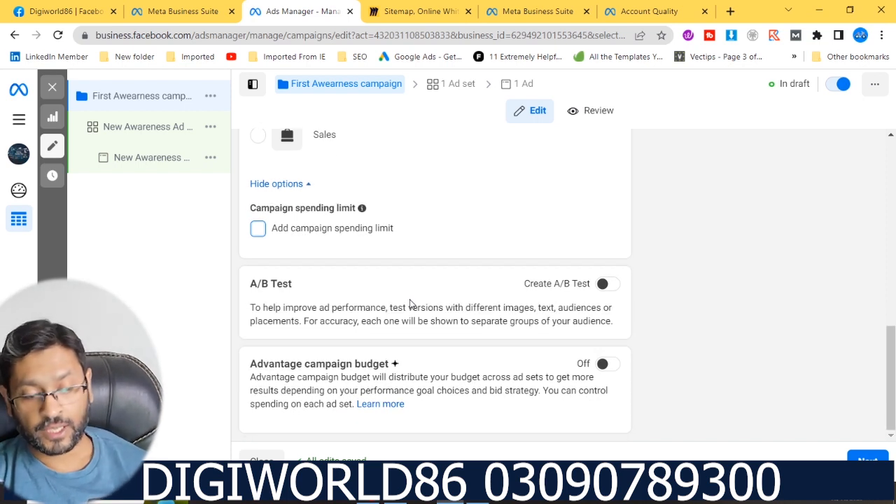
{"action": "left_click_drag", "start_coordinate": [410, 303], "coordinate": [320, 364]}
{"action": "left_click", "coordinate": [317, 371]}
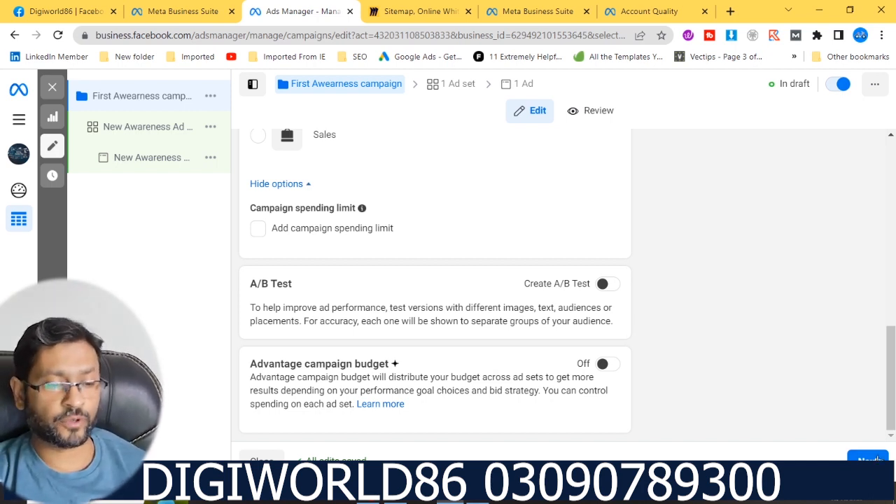
{"action": "left_click", "coordinate": [865, 456]}
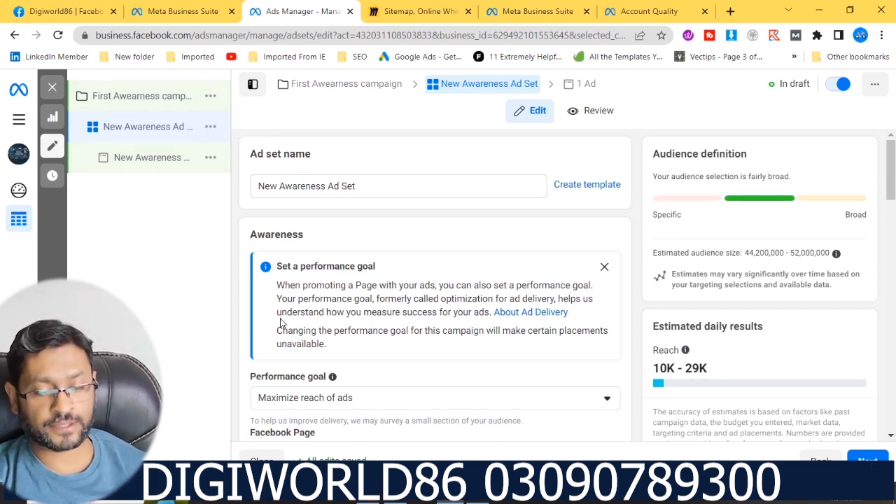
- Look through the awareness and video view goals and choose Maximize reach of ads as the ad set's performance goal
{"action": "scroll", "coordinate": [280, 322], "scroll_direction": "down", "scroll_amount": 3}
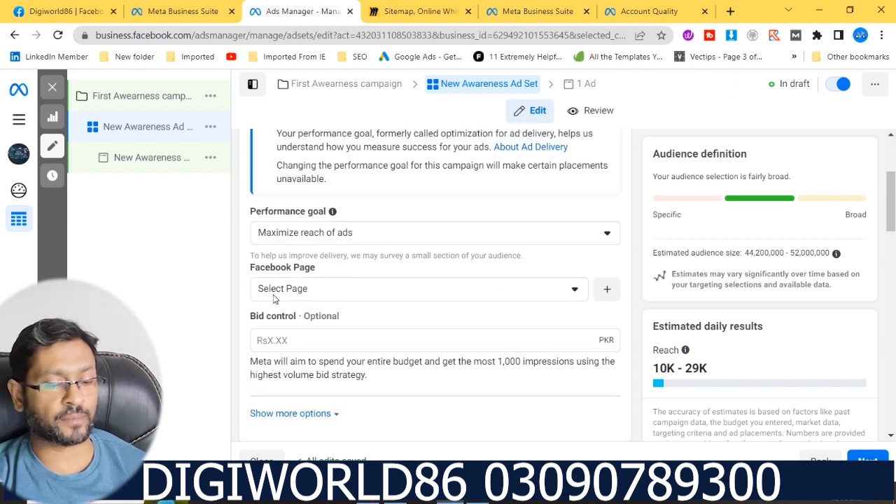
{"action": "left_click", "coordinate": [297, 240]}
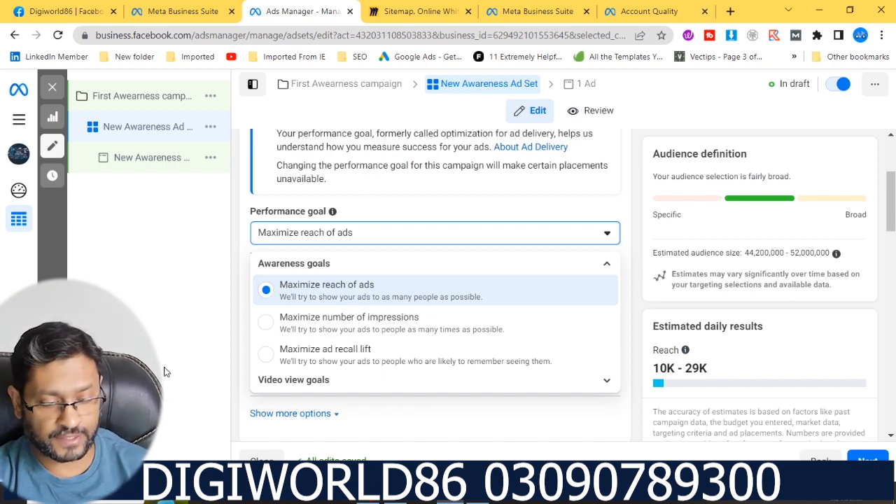
{"action": "left_click", "coordinate": [312, 386]}
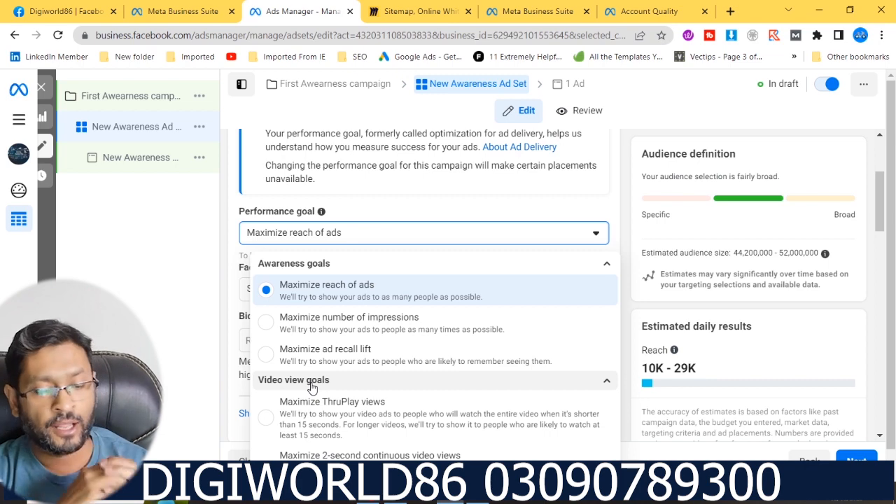
{"action": "scroll", "coordinate": [313, 364], "scroll_direction": "down", "scroll_amount": 1}
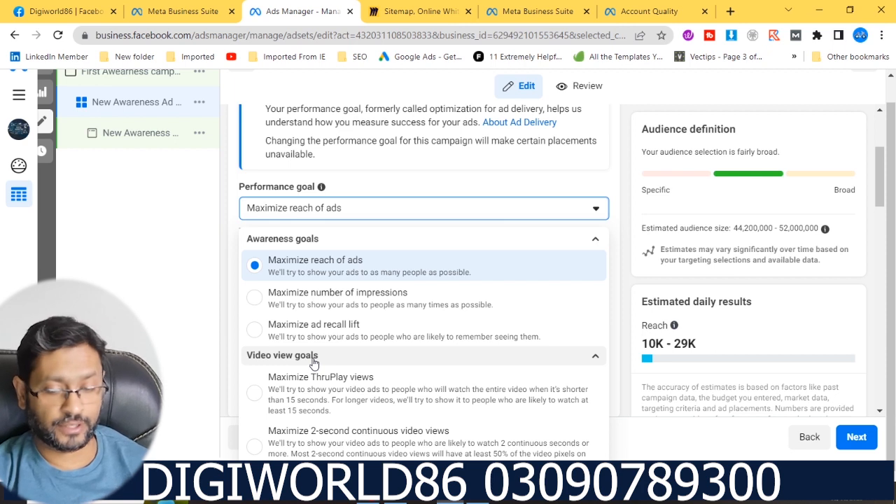
{"action": "left_click", "coordinate": [316, 266]}
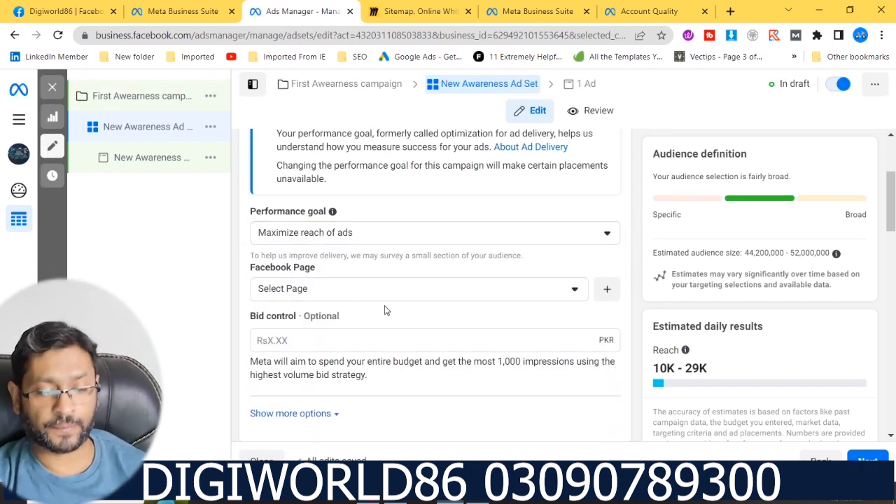
- Browse the available Facebook Pages by business group and select Digiworld86 from the Personal pages for the ad set
{"action": "scroll", "coordinate": [385, 299], "scroll_direction": "down", "scroll_amount": 1}
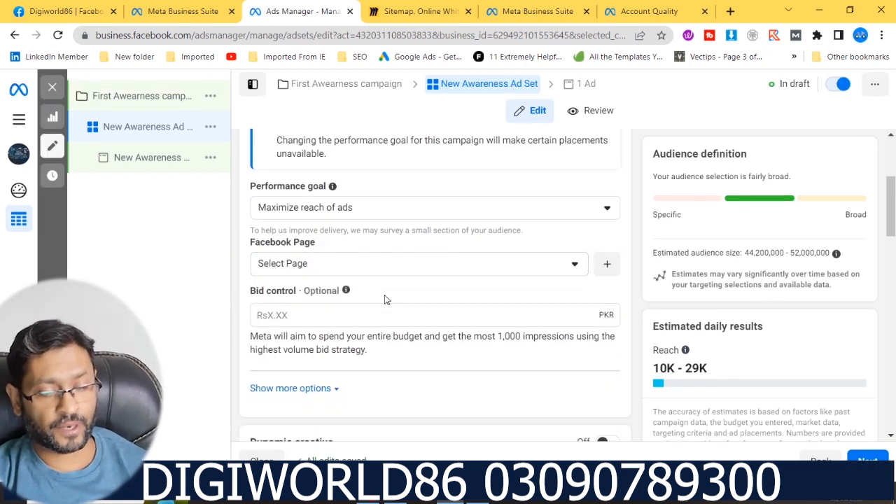
{"action": "scroll", "coordinate": [385, 294], "scroll_direction": "down", "scroll_amount": 1}
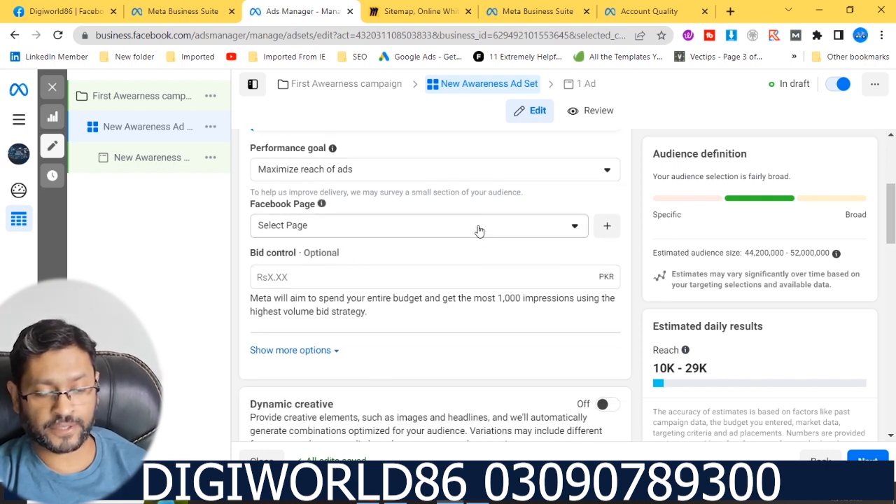
{"action": "left_click", "coordinate": [479, 235]}
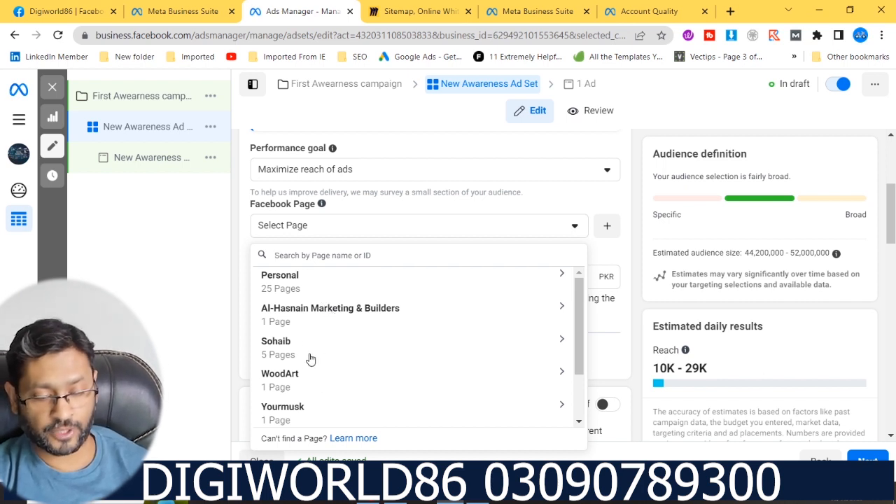
{"action": "scroll", "coordinate": [344, 342], "scroll_direction": "down", "scroll_amount": 1}
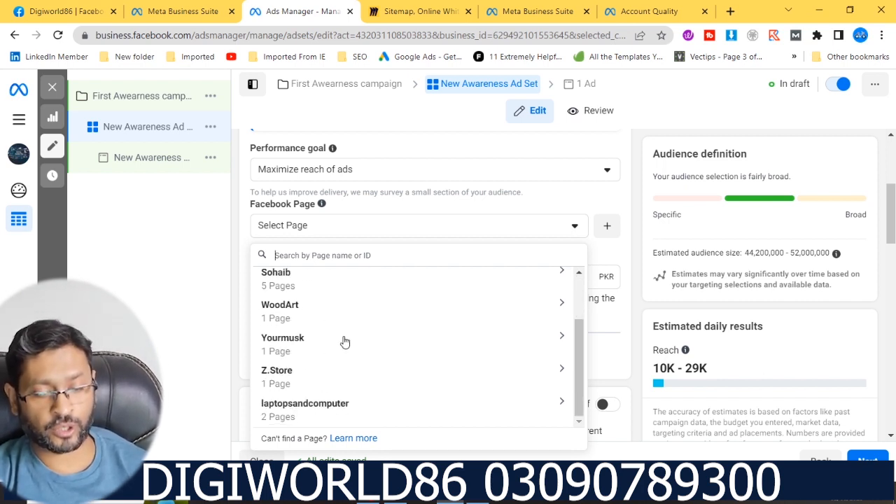
{"action": "scroll", "coordinate": [344, 342], "scroll_direction": "up", "scroll_amount": 1}
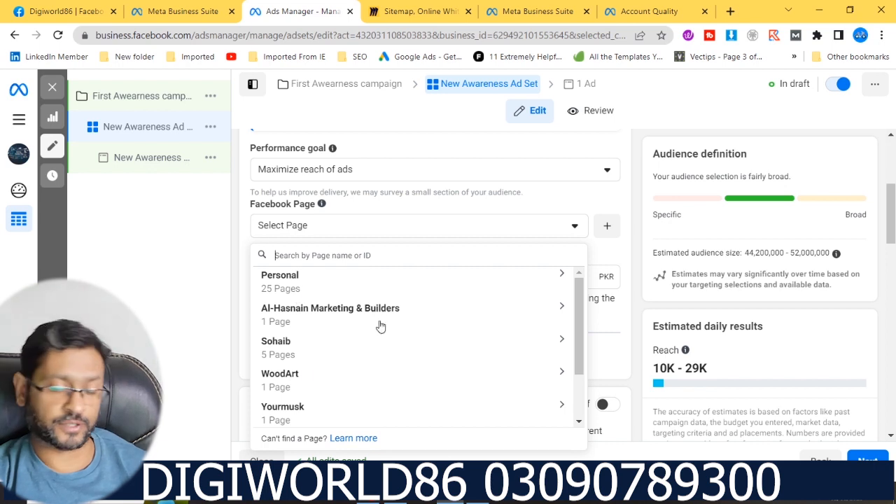
{"action": "left_click", "coordinate": [562, 339]}
{"action": "scroll", "coordinate": [404, 299], "scroll_direction": "down", "scroll_amount": 1}
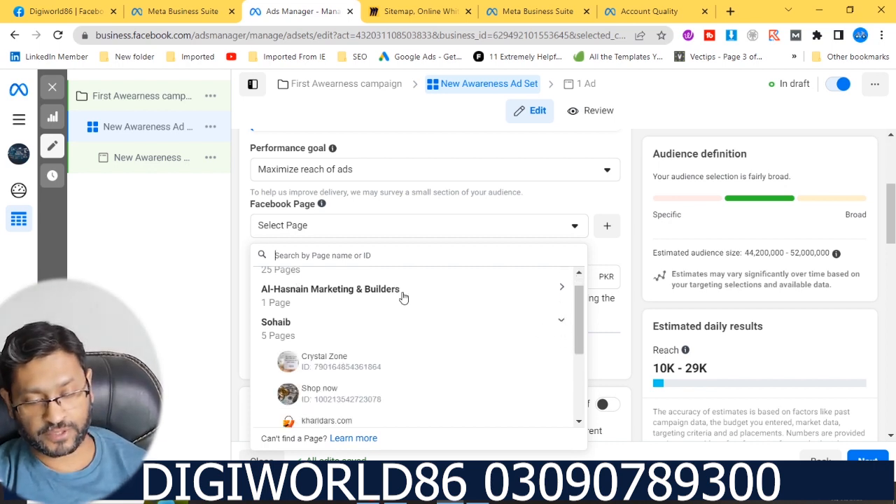
{"action": "scroll", "coordinate": [404, 299], "scroll_direction": "down", "scroll_amount": 1}
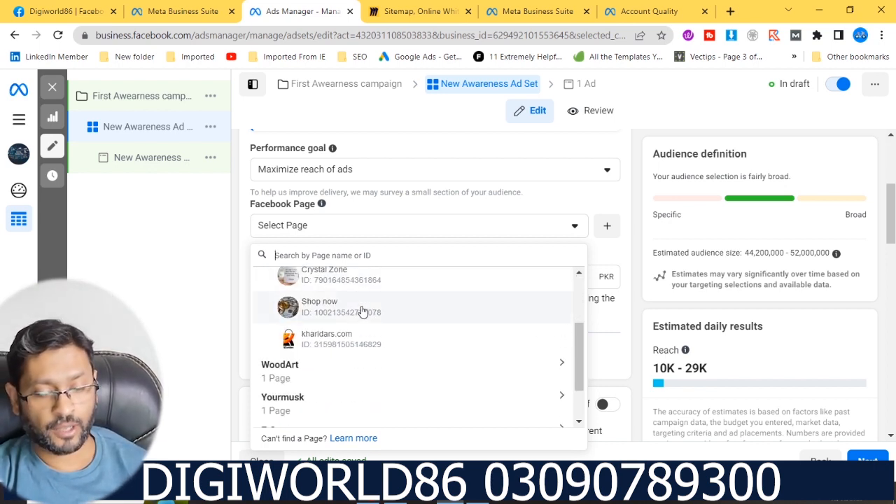
{"action": "scroll", "coordinate": [360, 345], "scroll_direction": "up", "scroll_amount": 2}
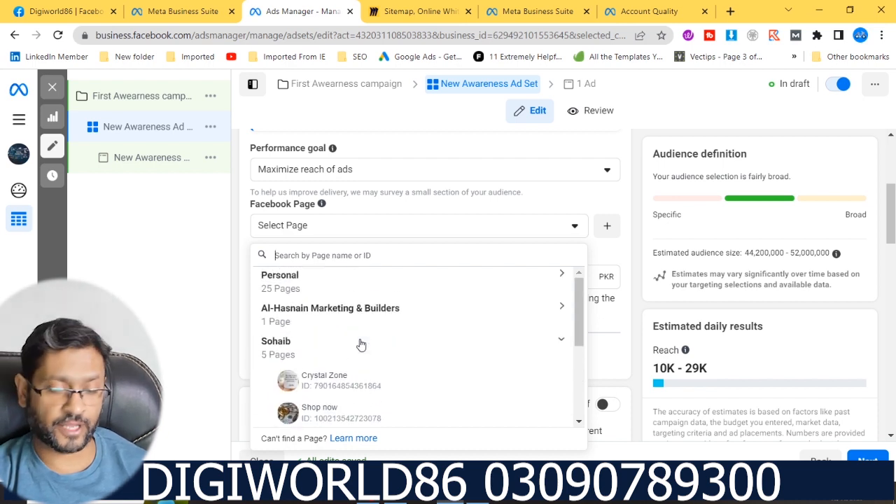
{"action": "left_click", "coordinate": [557, 286]}
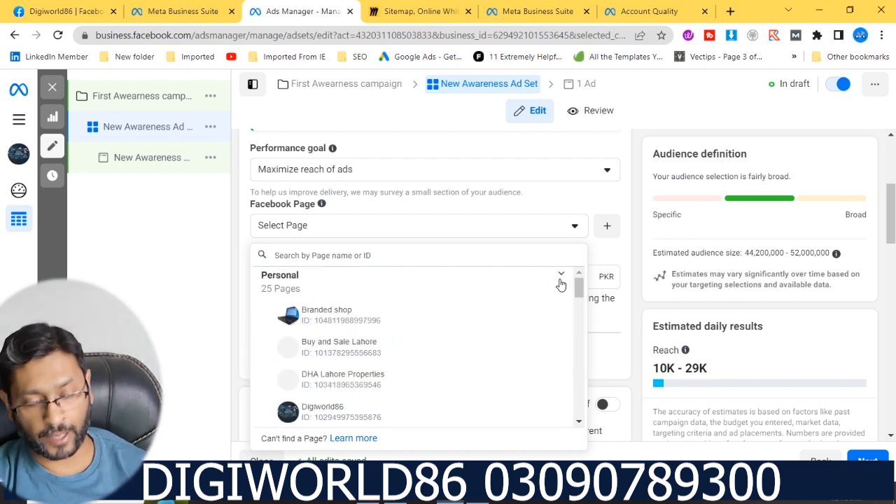
{"action": "left_click", "coordinate": [323, 413]}
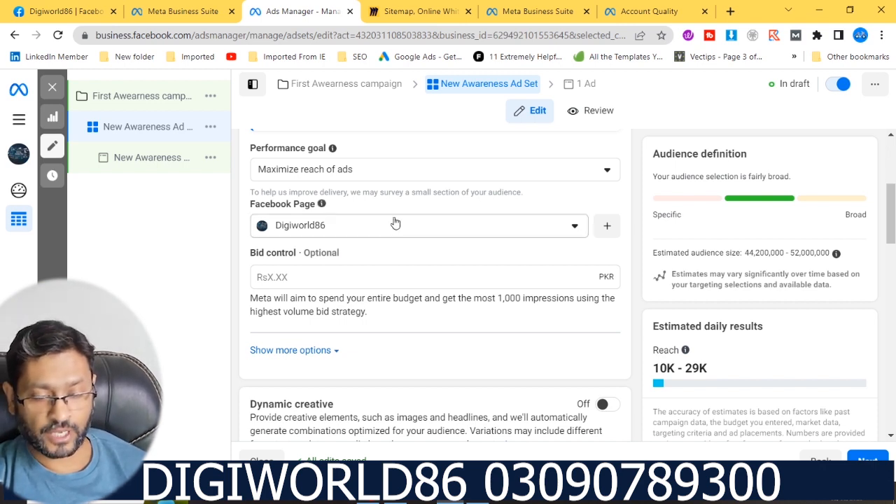
- Try a daily budget of Rs5.00 for the ad set and check the minimum budget requirement
{"action": "scroll", "coordinate": [394, 231], "scroll_direction": "down", "scroll_amount": 2}
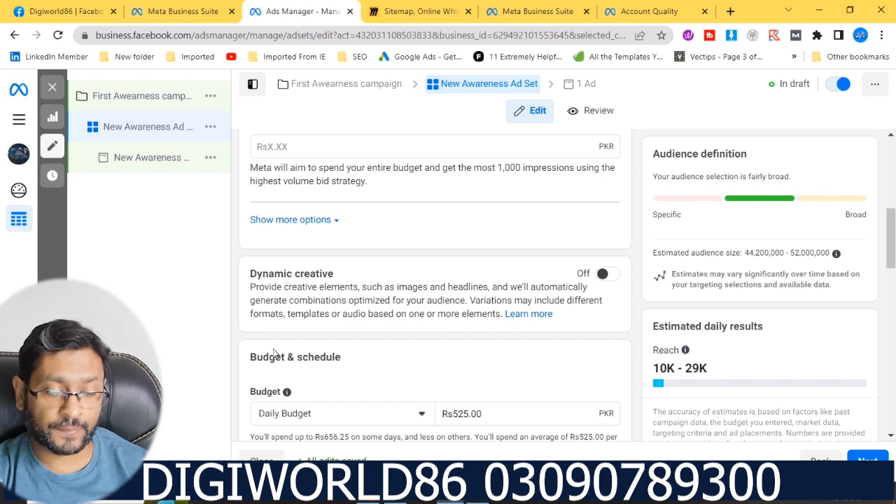
{"action": "scroll", "coordinate": [275, 353], "scroll_direction": "down", "scroll_amount": 1}
{"action": "scroll", "coordinate": [275, 353], "scroll_direction": "down", "scroll_amount": 1}
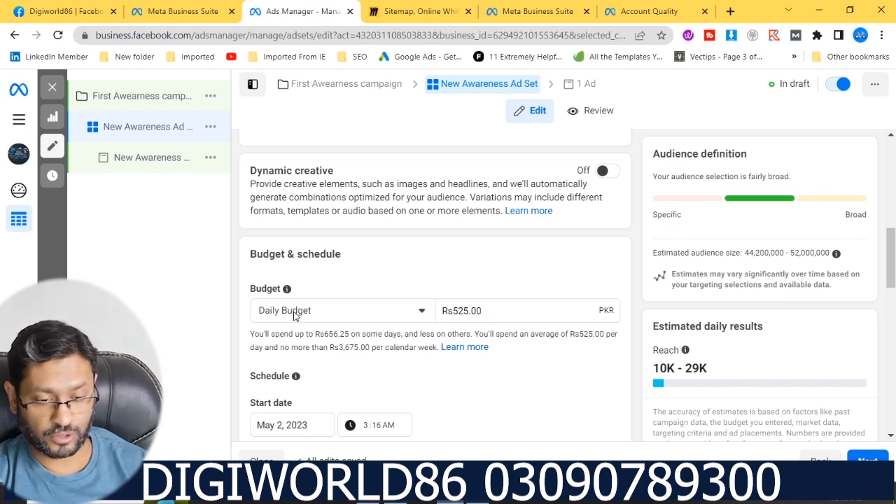
{"action": "left_click", "coordinate": [469, 309]}
{"action": "key", "text": "BackSpace"}
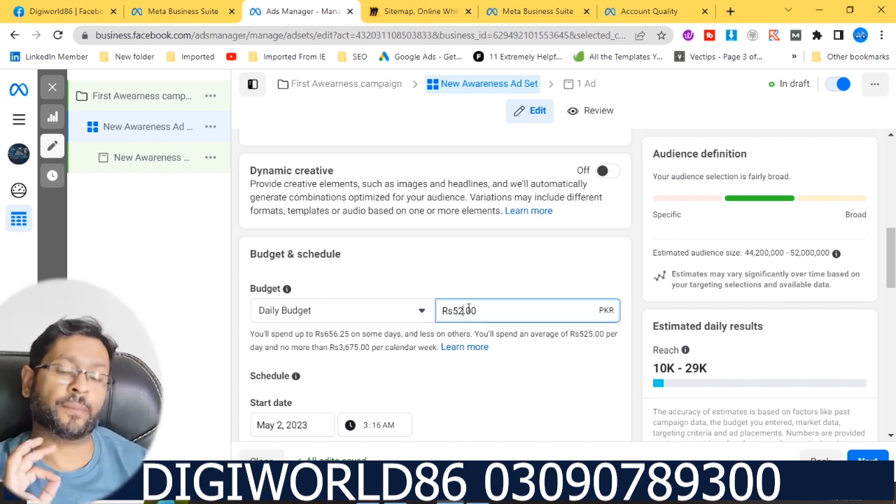
{"action": "key", "text": "BackSpace"}
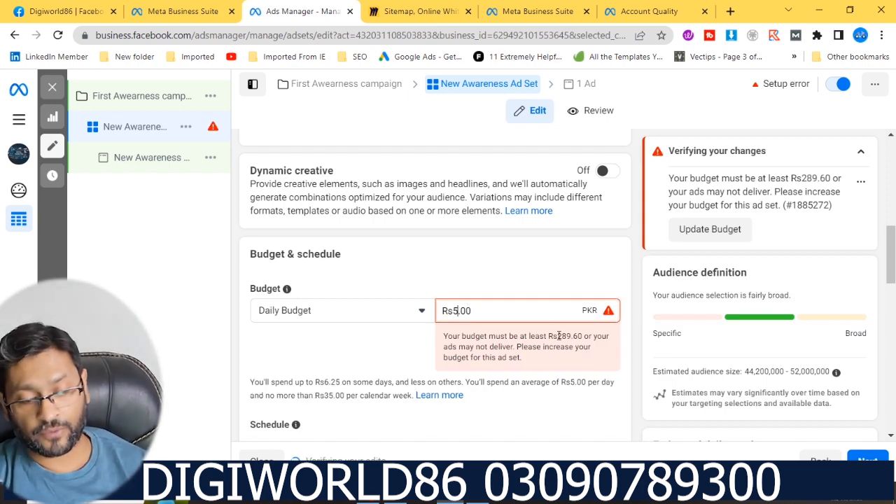
{"action": "left_click_drag", "start_coordinate": [558, 336], "coordinate": [584, 336]}
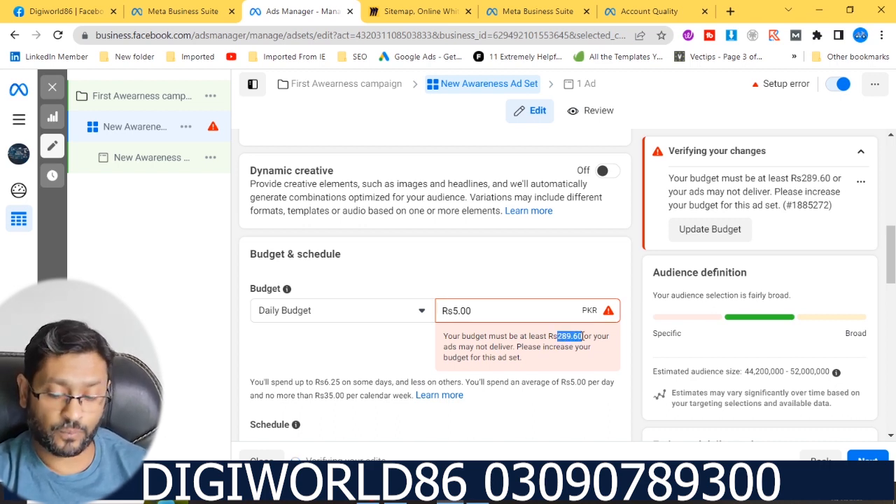
- Try a daily budget of Rs289.59 for the ad set
{"action": "left_click_drag", "start_coordinate": [472, 311], "coordinate": [433, 314]}
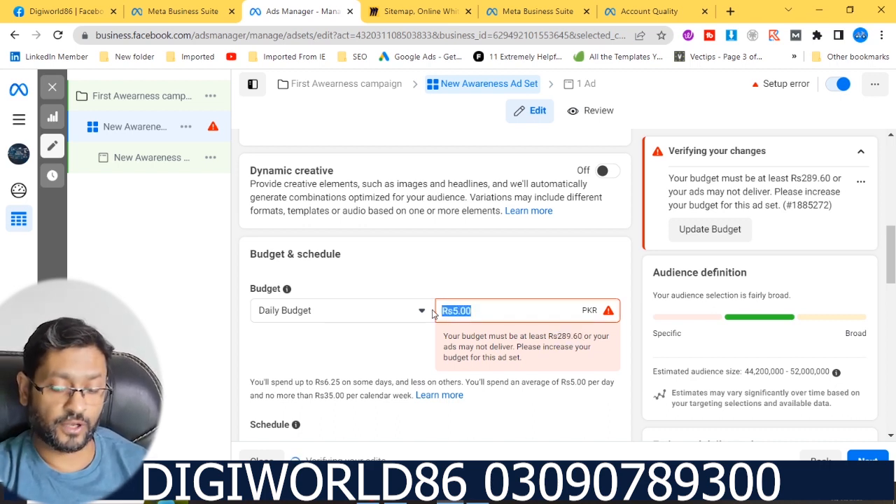
{"action": "type", "text": "28"}
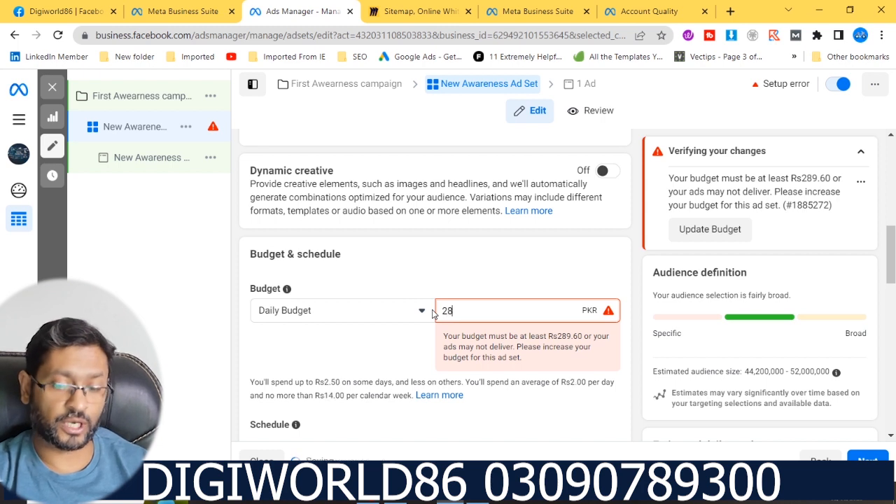
{"action": "type", "text": "9.5"}
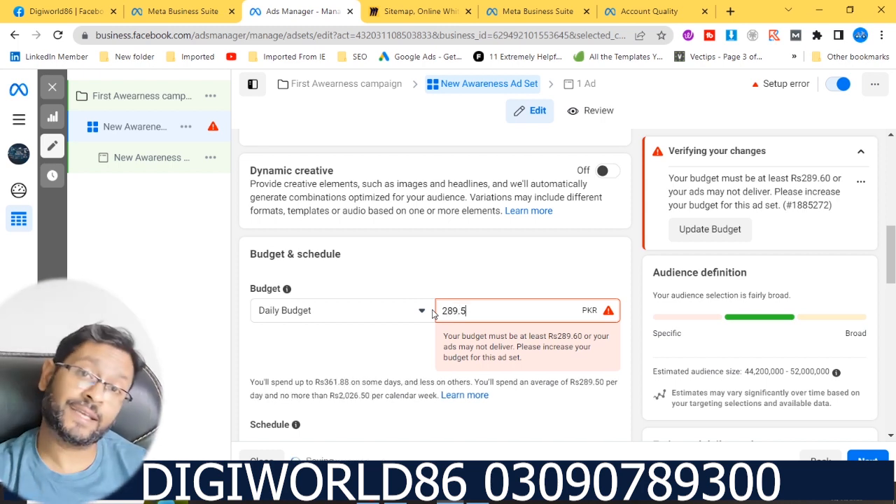
{"action": "type", "text": "9"}
{"action": "left_click", "coordinate": [449, 291]}
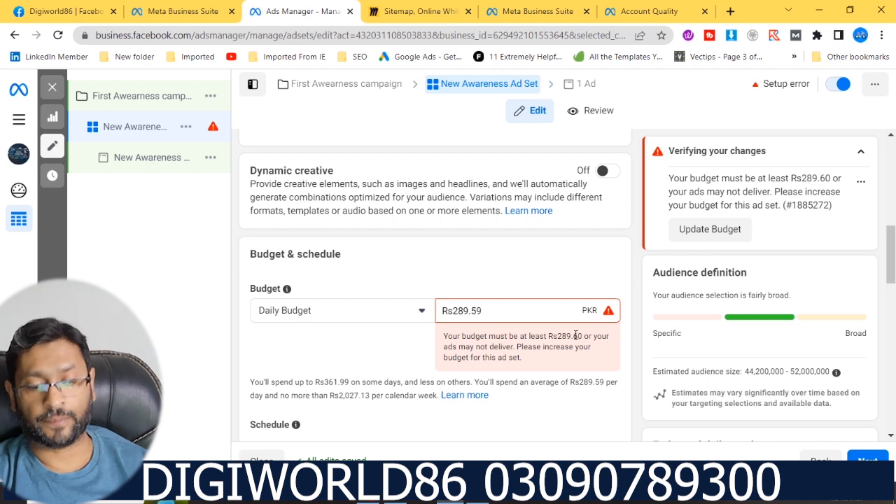
- Set the ad set's daily budget to Rs289.60 and check the estimated daily reach
{"action": "left_click", "coordinate": [486, 311]}
{"action": "key", "text": "BackSpace"}
{"action": "key", "text": "BackSpace"}
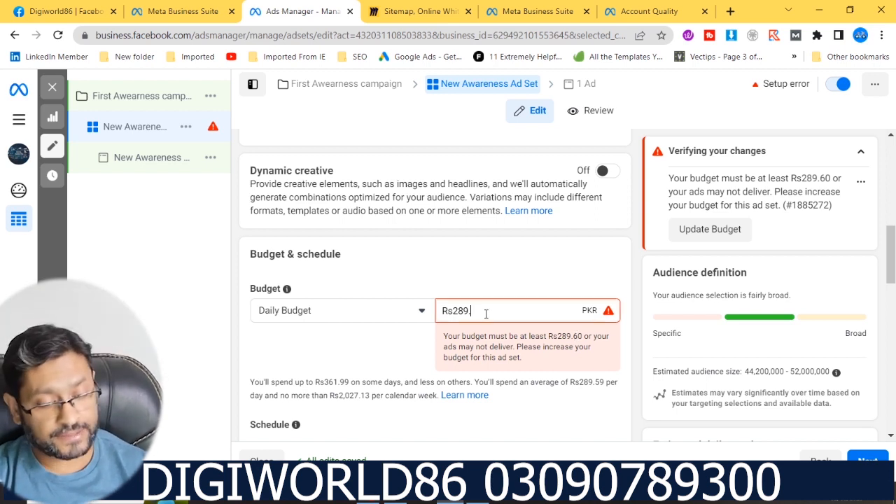
{"action": "type", "text": "60"}
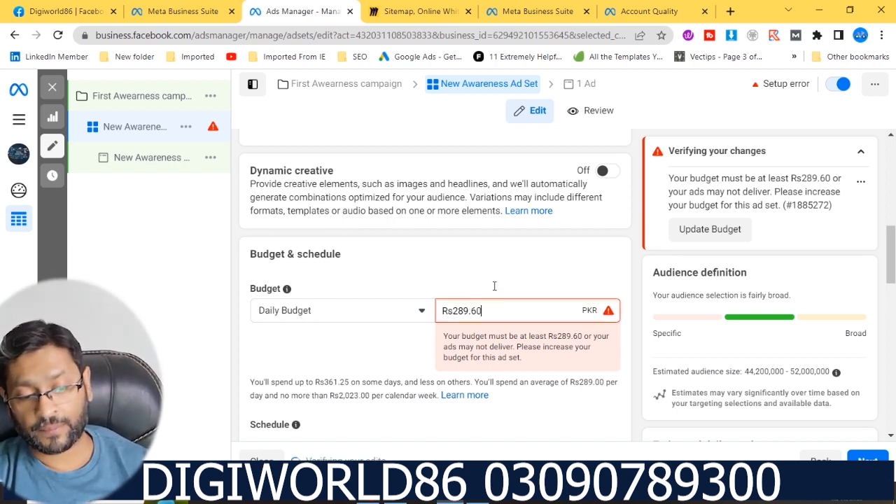
{"action": "left_click", "coordinate": [493, 290]}
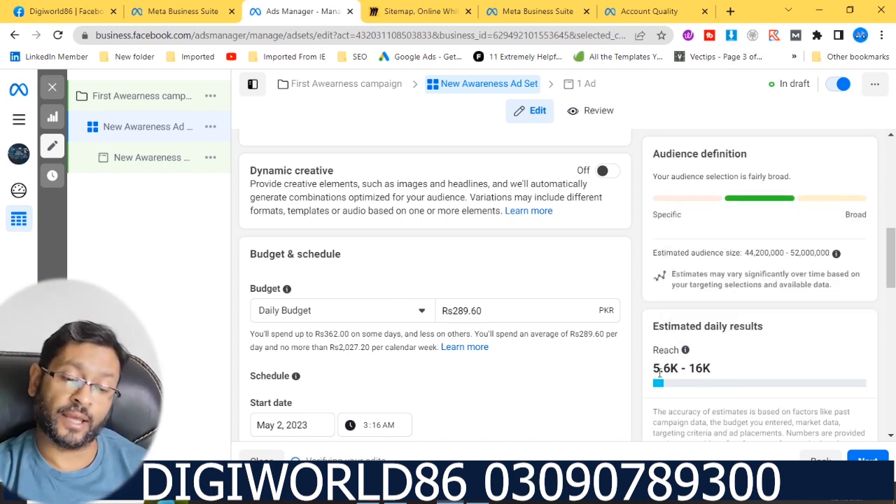
{"action": "left_click_drag", "start_coordinate": [655, 371], "coordinate": [724, 373]}
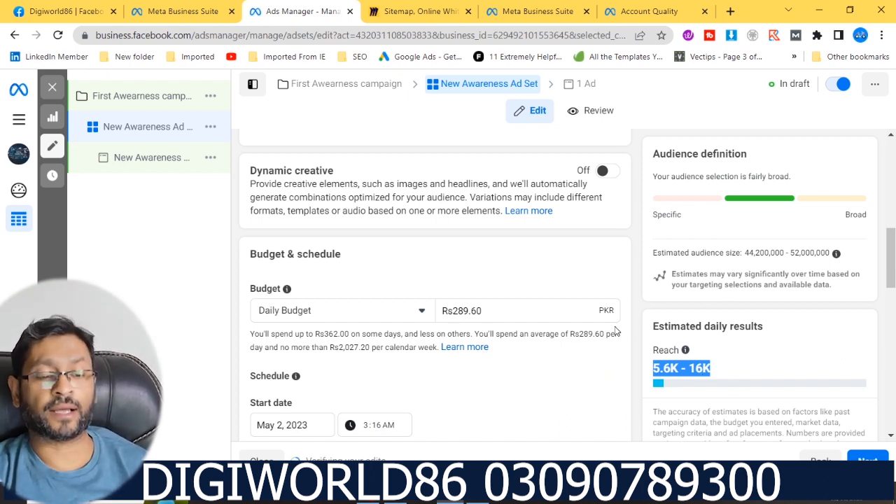
- Look over the ad set's schedule settings and enable an end date without entering one
{"action": "scroll", "coordinate": [393, 358], "scroll_direction": "down", "scroll_amount": 2}
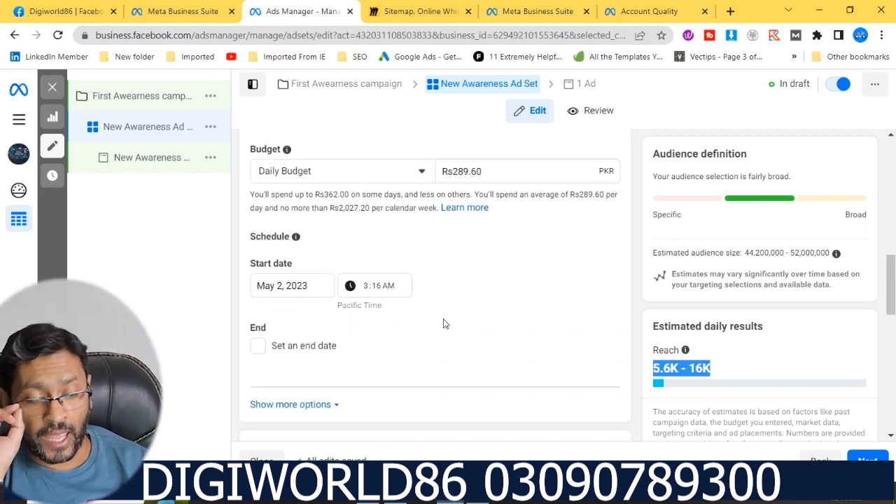
{"action": "scroll", "coordinate": [443, 323], "scroll_direction": "down", "scroll_amount": 3}
{"action": "scroll", "coordinate": [443, 323], "scroll_direction": "up", "scroll_amount": 2}
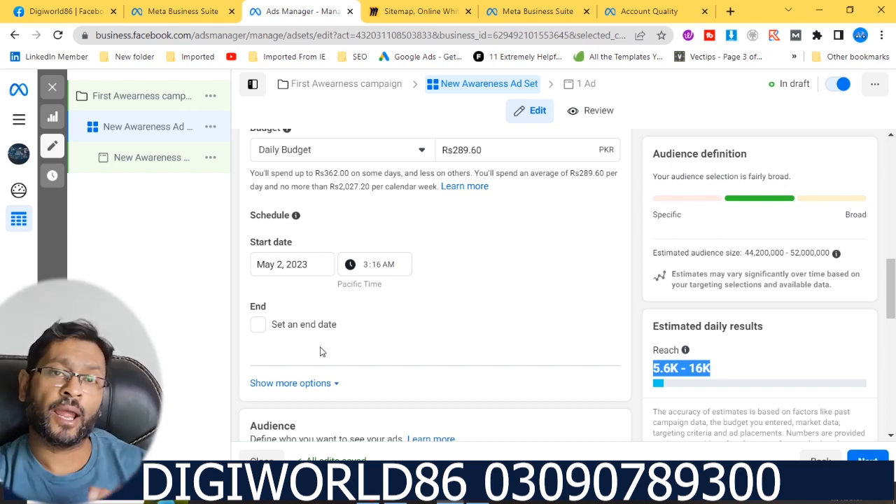
{"action": "left_click", "coordinate": [258, 324]}
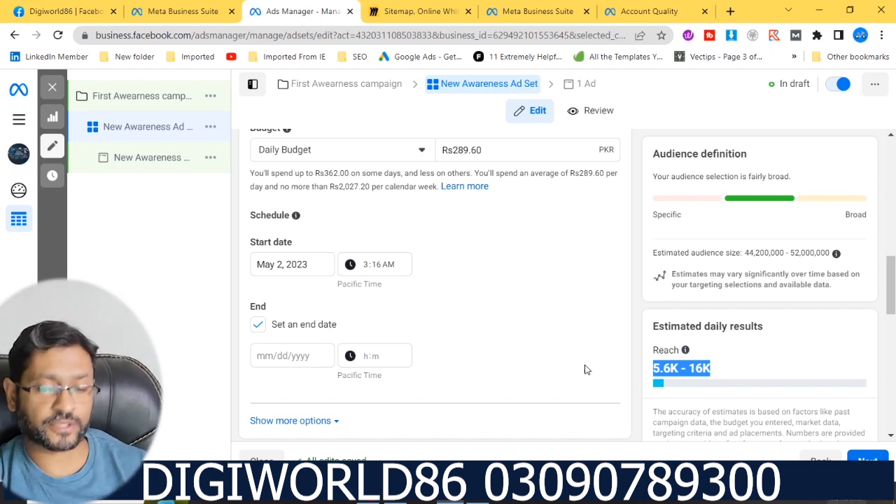
- Set the schedule's start time to 4:16 AM and disable the end date
{"action": "left_click", "coordinate": [377, 268]}
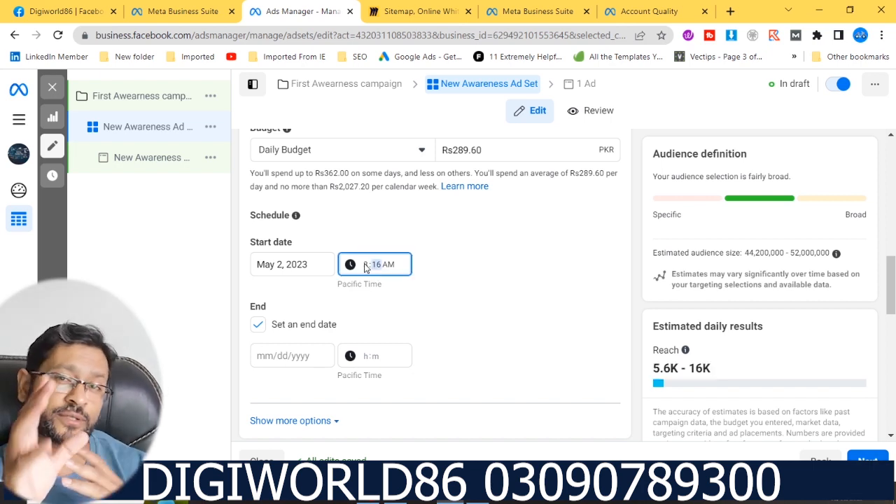
{"action": "left_click", "coordinate": [365, 265]}
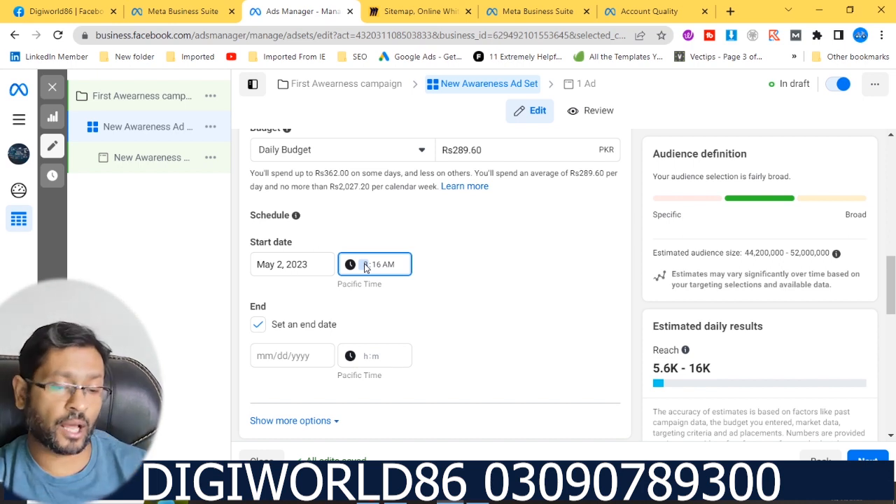
{"action": "left_click", "coordinate": [574, 314]}
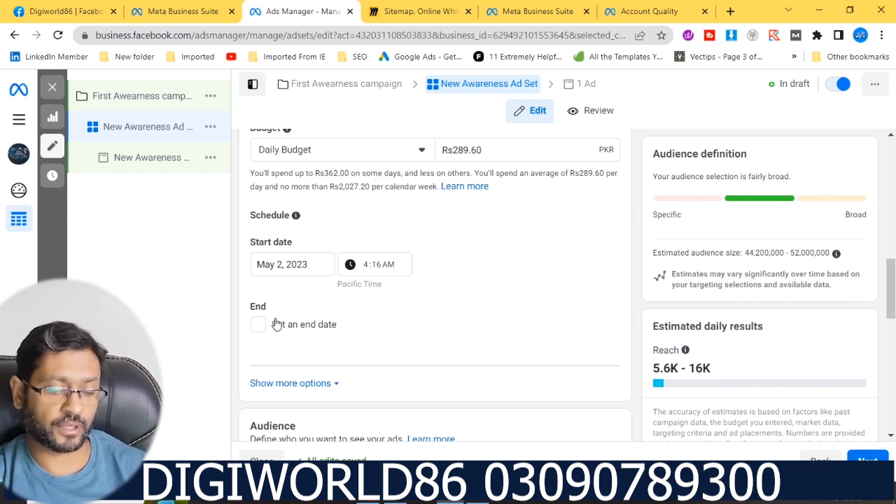
- Set the ad set's start time on May 2, 2023 to 4:33 PM
{"action": "left_click", "coordinate": [366, 267]}
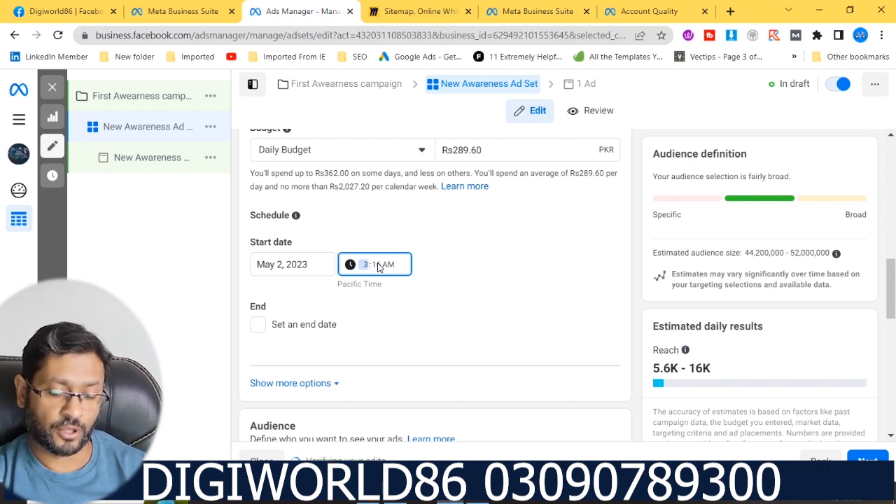
{"action": "left_click", "coordinate": [378, 265]}
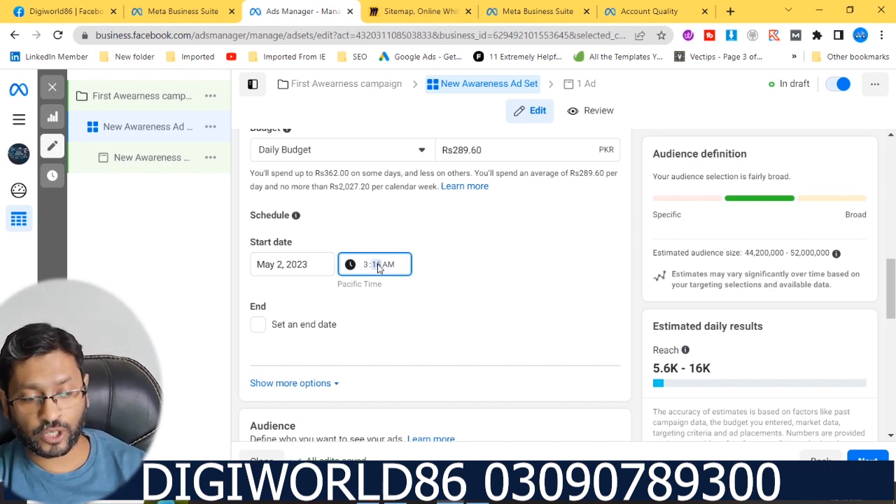
{"action": "type", "text": "30"}
{"action": "left_click", "coordinate": [388, 266]}
{"action": "type", "text": "p"}
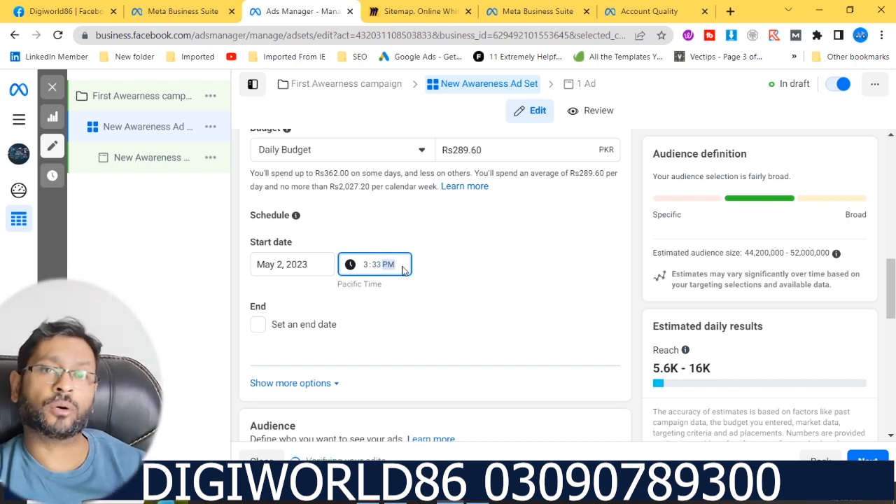
{"action": "left_click", "coordinate": [467, 249]}
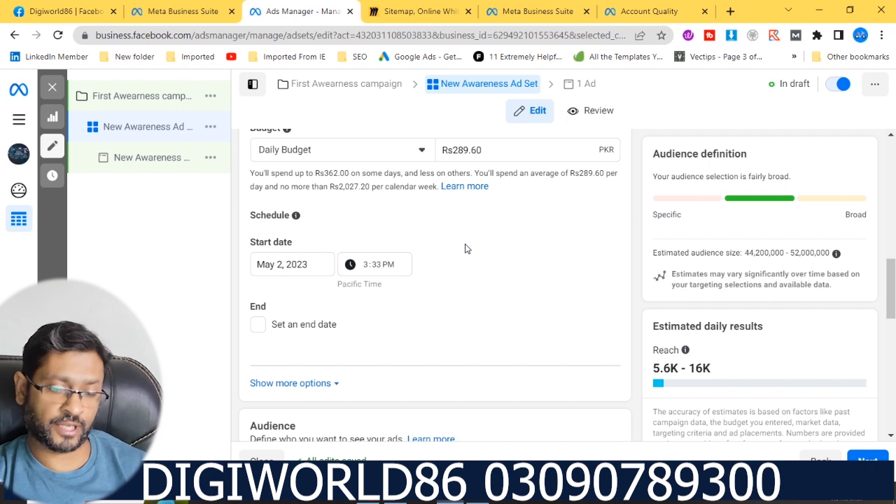
{"action": "left_click", "coordinate": [365, 265]}
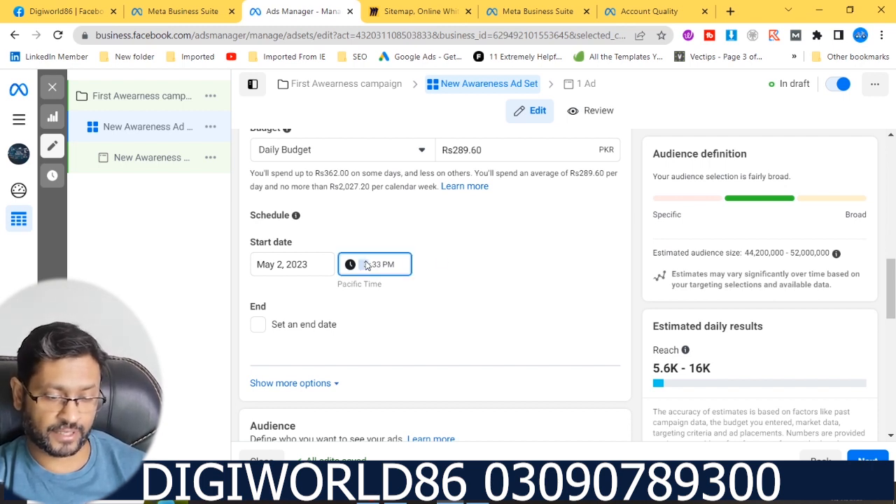
{"action": "type", "text": "4"}
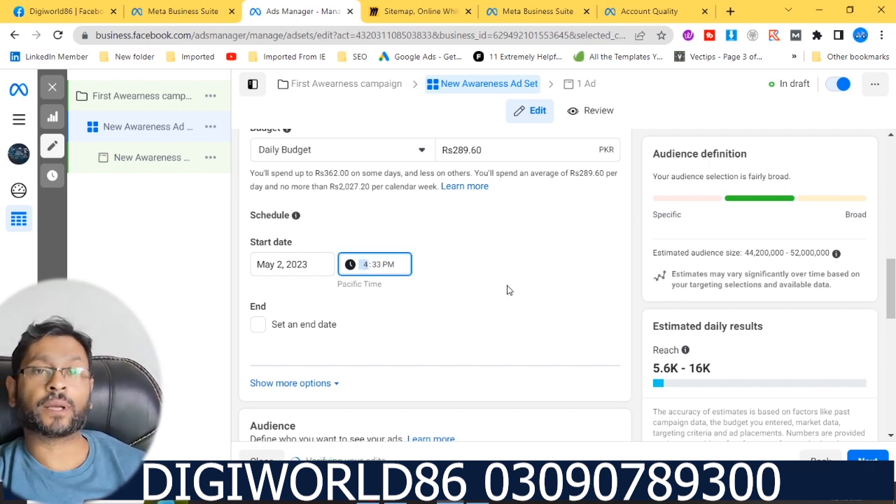
- Enable an end date for the ad set's schedule and set it to May 9, 2023 at 4:33 PM
{"action": "left_click", "coordinate": [268, 326]}
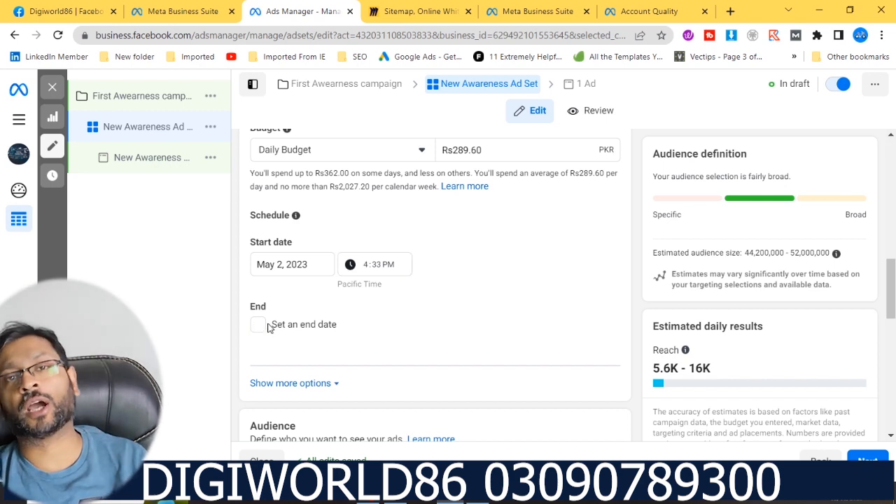
{"action": "left_click", "coordinate": [258, 326]}
{"action": "left_click", "coordinate": [280, 357]}
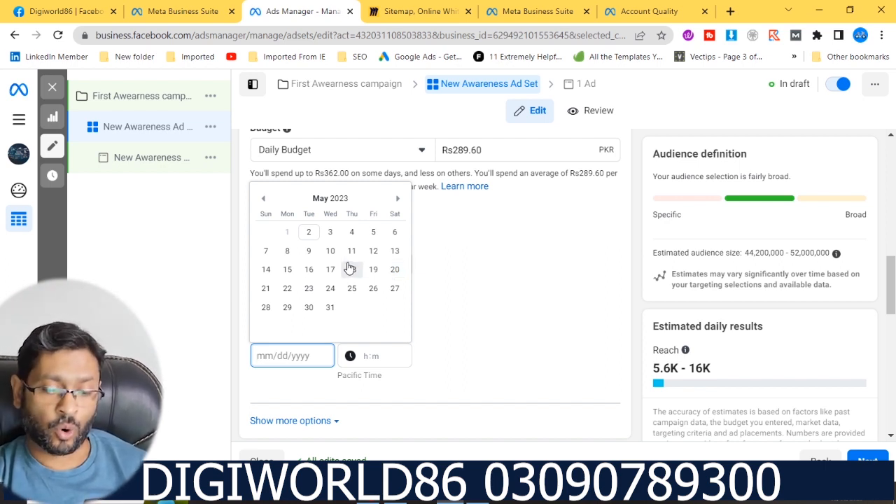
{"action": "left_click", "coordinate": [309, 250]}
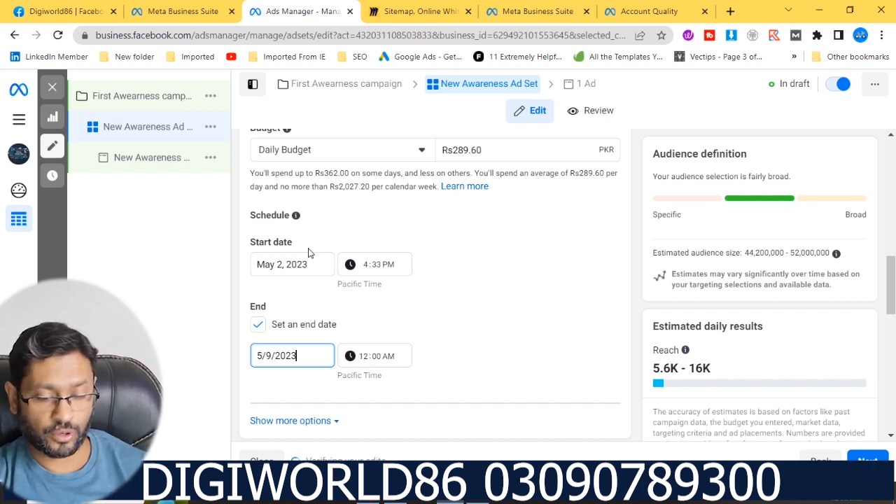
{"action": "left_click", "coordinate": [364, 359]}
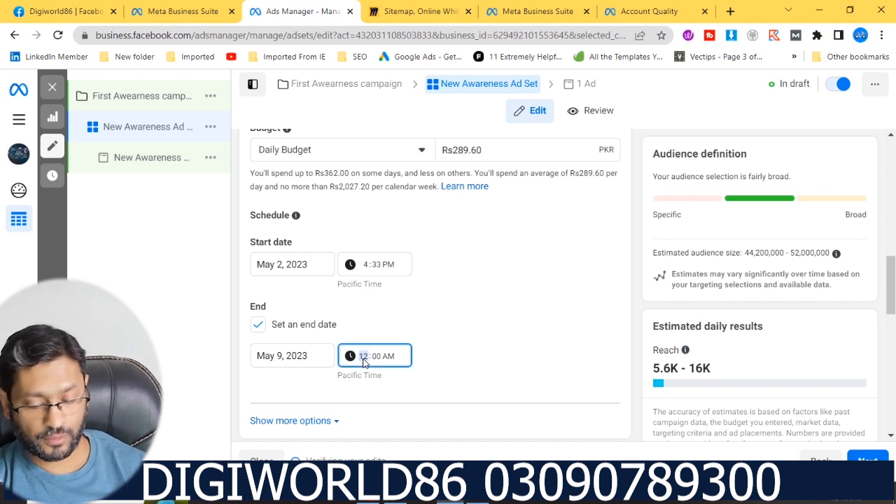
{"action": "type", "text": "4"}
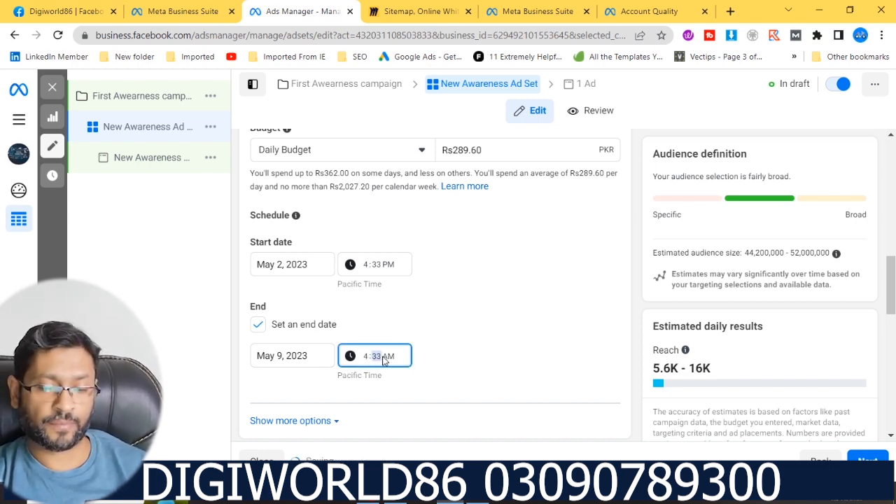
{"action": "left_click", "coordinate": [390, 361]}
{"action": "type", "text": "p"}
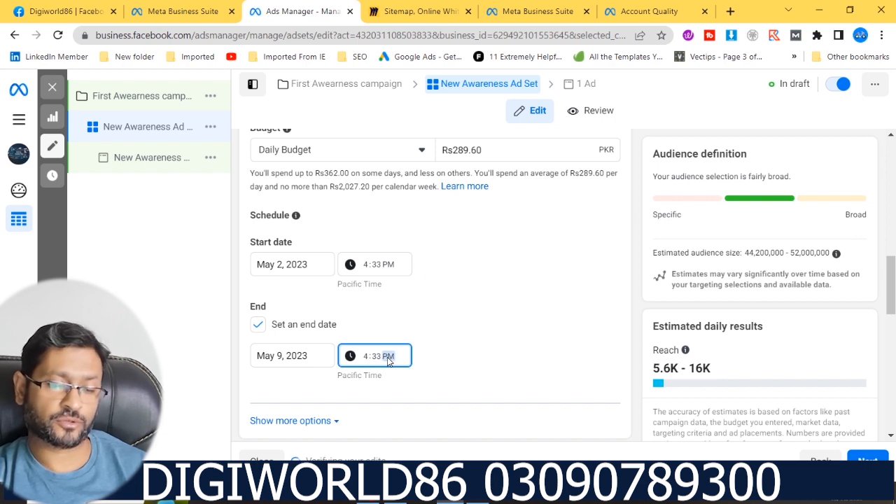
{"action": "left_click", "coordinate": [489, 352]}
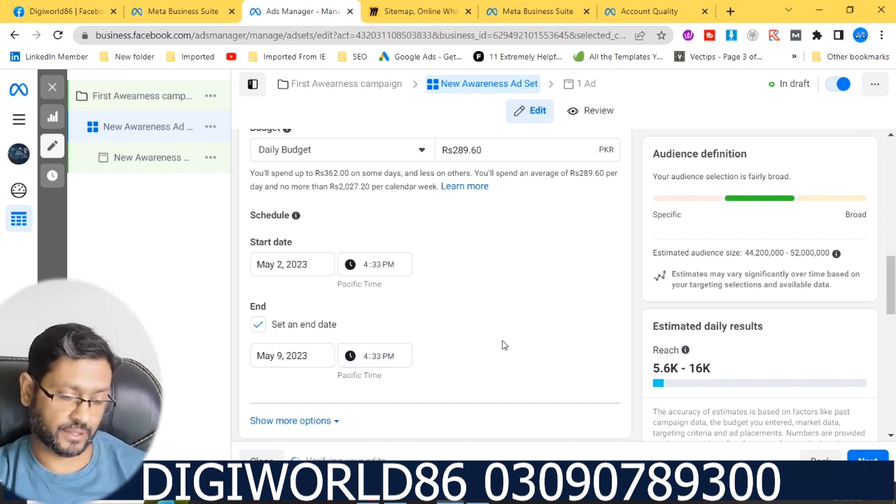
- Expand the additional schedule options and check the ad scheduling setting
{"action": "left_click_drag", "start_coordinate": [893, 303], "coordinate": [895, 312]}
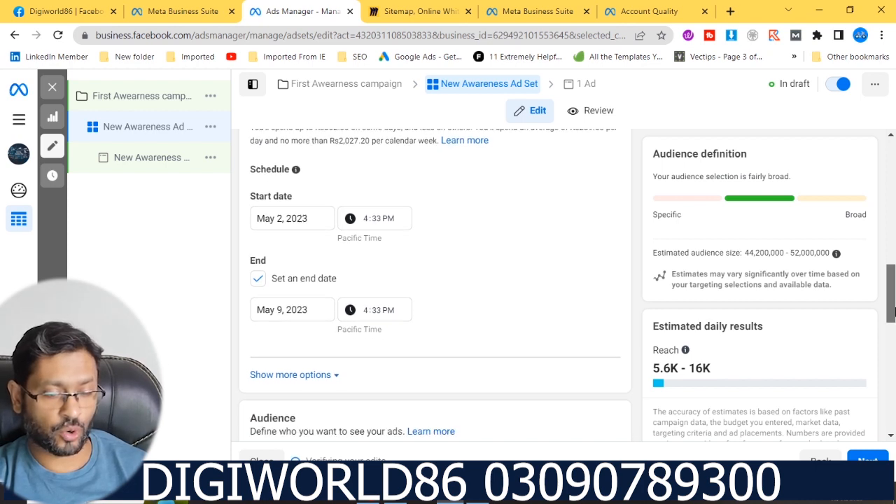
{"action": "left_click_drag", "start_coordinate": [894, 312], "coordinate": [894, 341]}
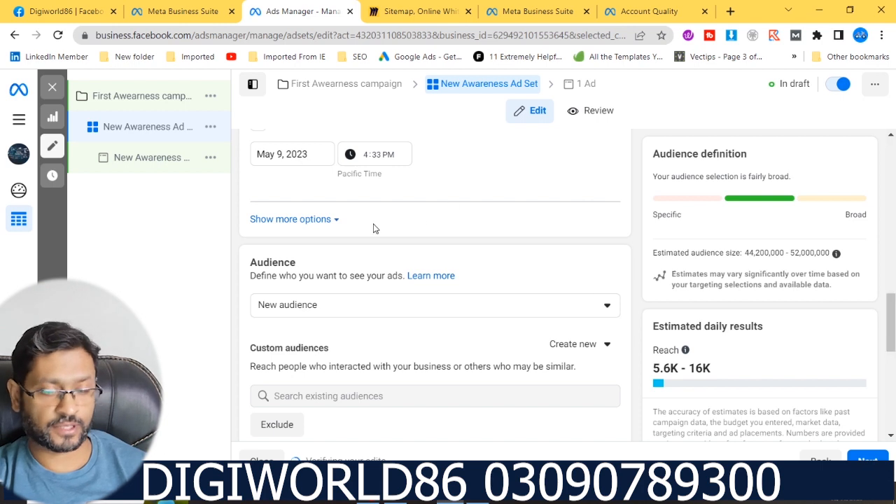
{"action": "left_click", "coordinate": [337, 223]}
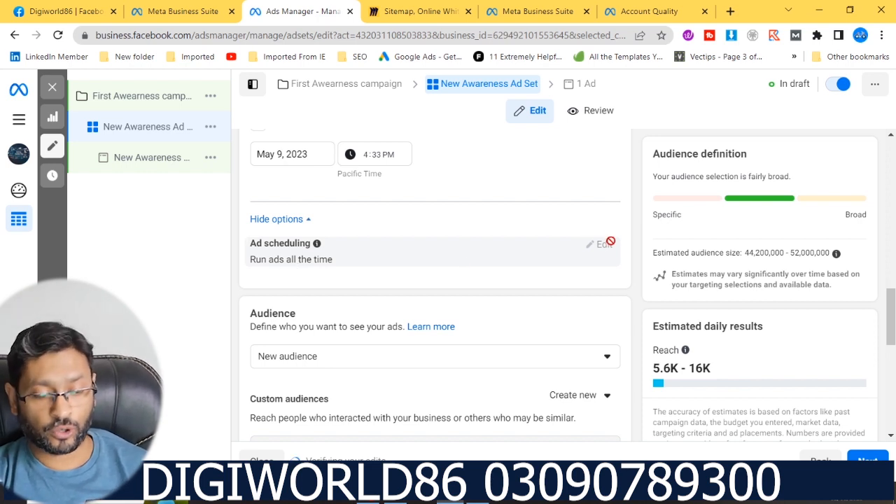
{"action": "scroll", "coordinate": [387, 265], "scroll_direction": "down", "scroll_amount": 1}
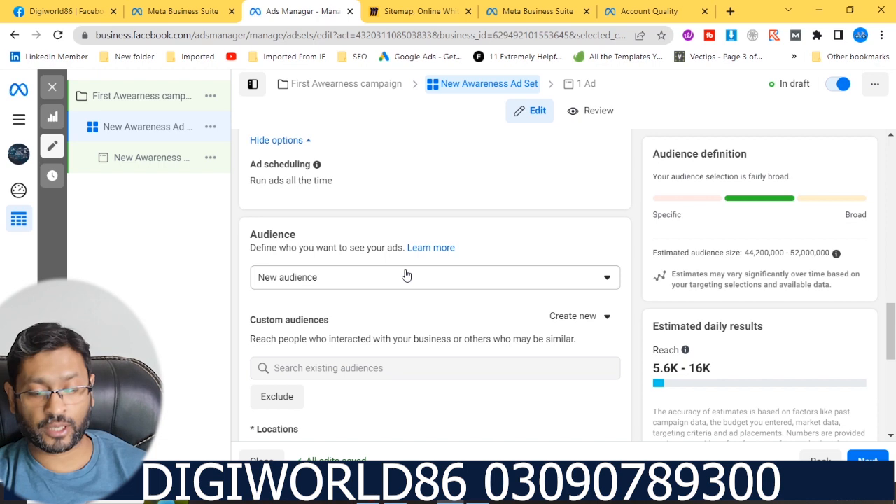
- Review the available custom audience sources and check for existing audiences without creating one
{"action": "left_click", "coordinate": [407, 275]}
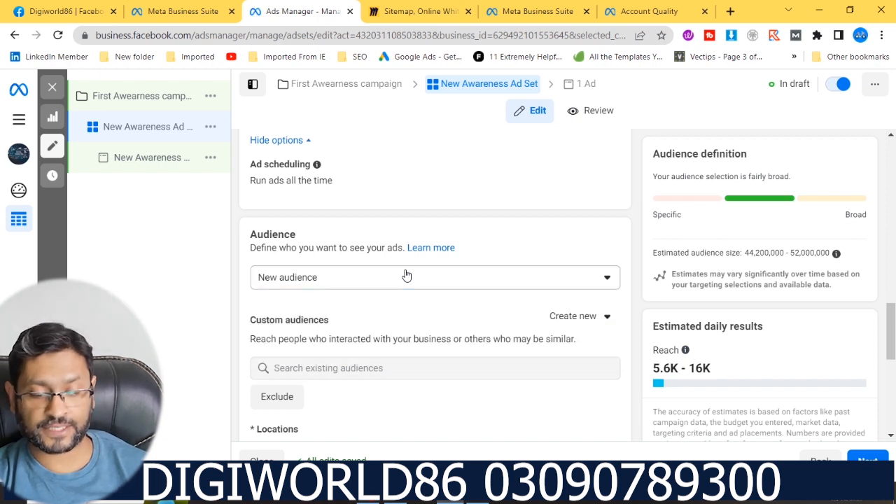
{"action": "left_click", "coordinate": [597, 317]}
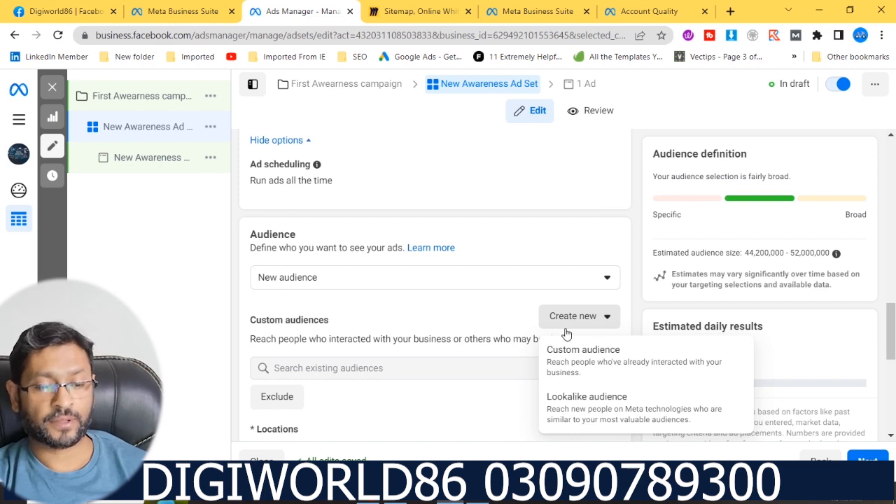
{"action": "left_click", "coordinate": [565, 371]}
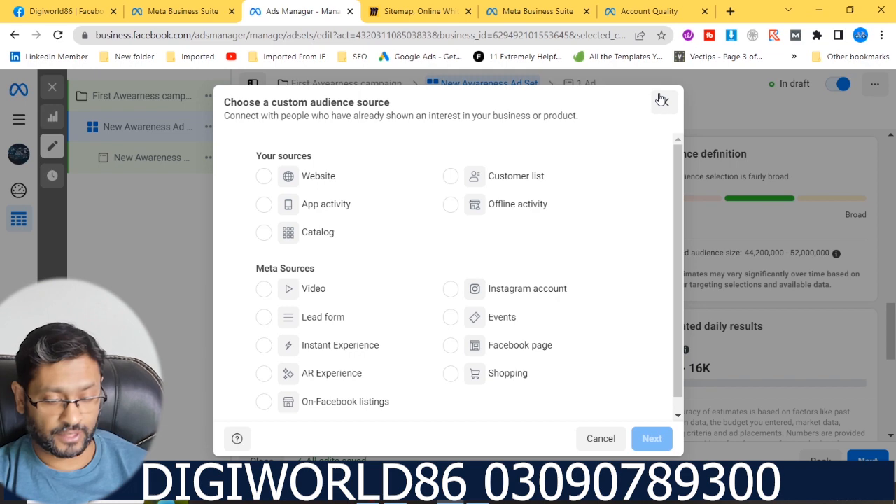
{"action": "left_click", "coordinate": [665, 102]}
{"action": "left_click", "coordinate": [435, 379]}
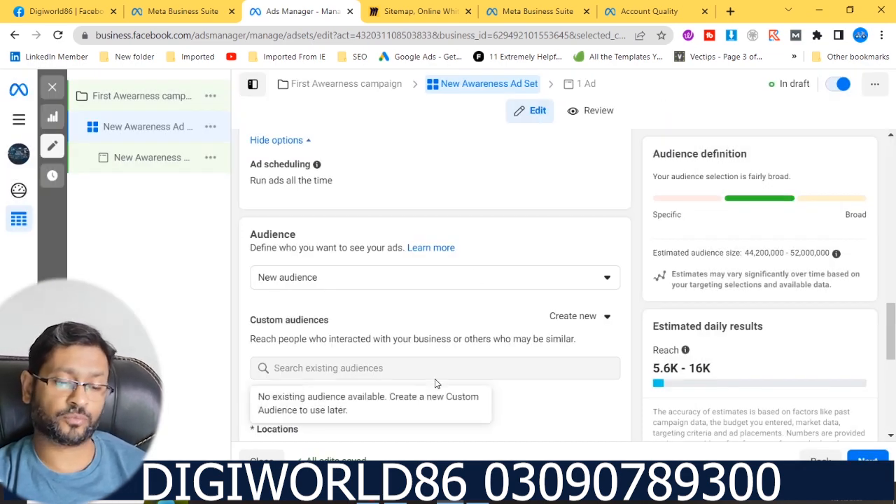
{"action": "left_click", "coordinate": [442, 310]}
- Open the audience's locations for editing and remove Pakistan
{"action": "scroll", "coordinate": [442, 310], "scroll_direction": "down", "scroll_amount": 2}
{"action": "scroll", "coordinate": [442, 310], "scroll_direction": "down", "scroll_amount": 1}
{"action": "mouse_move", "coordinate": [584, 247]}
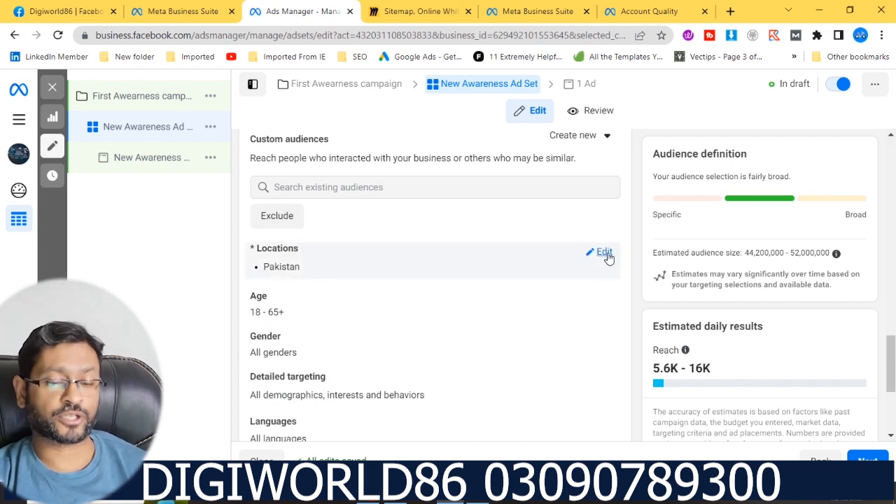
{"action": "left_click", "coordinate": [607, 256]}
{"action": "mouse_move", "coordinate": [350, 336]}
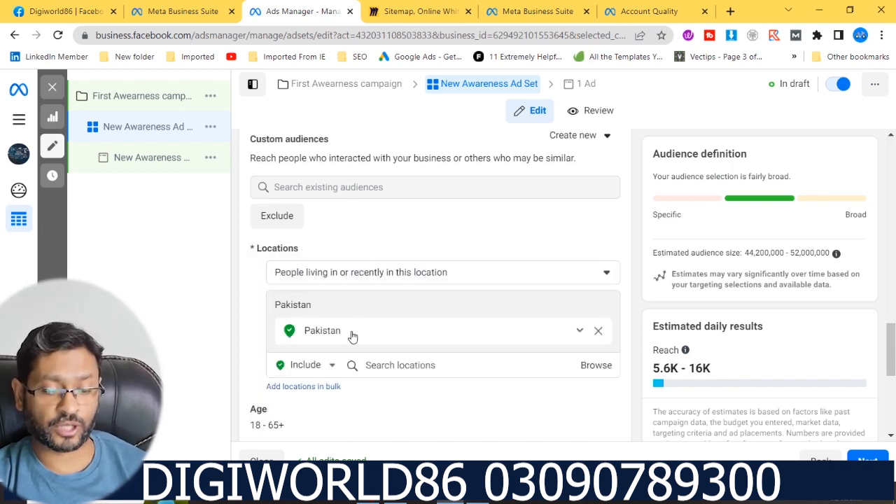
{"action": "left_click", "coordinate": [599, 332]}
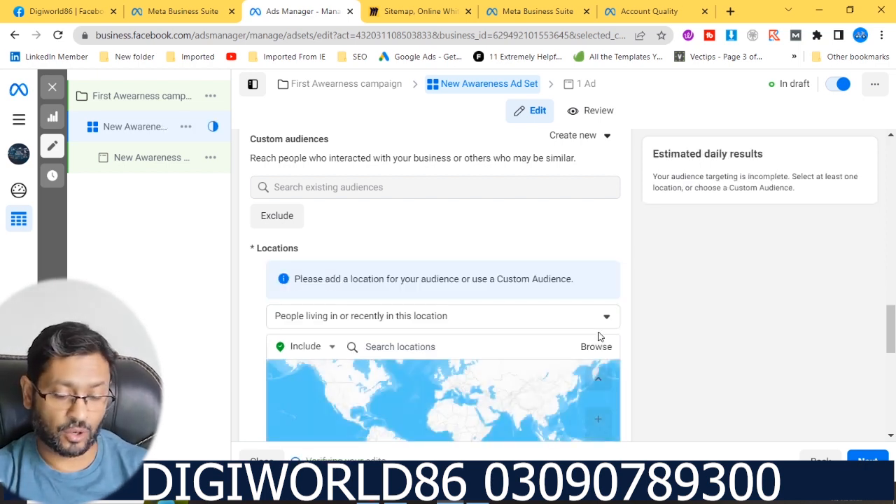
- Add the city Lahore, Punjab, Pakistan as an included location and set its radius to 18 mi
{"action": "left_click", "coordinate": [439, 347]}
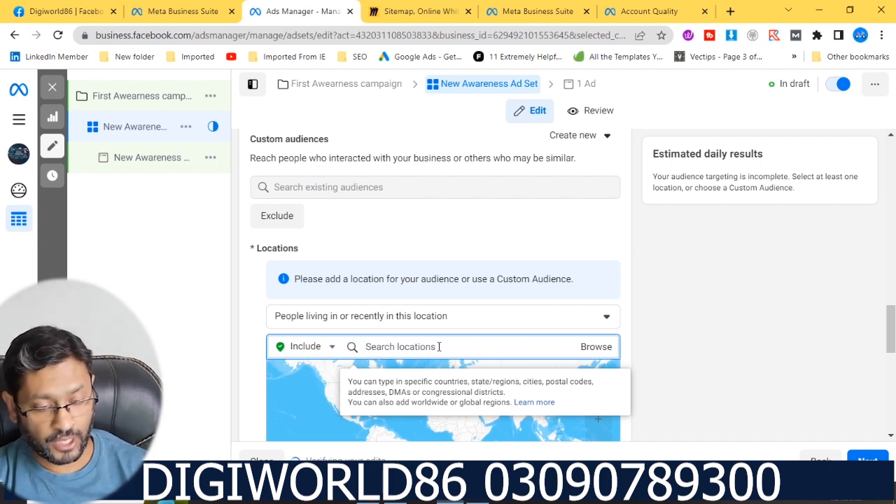
{"action": "type", "text": "lahore"}
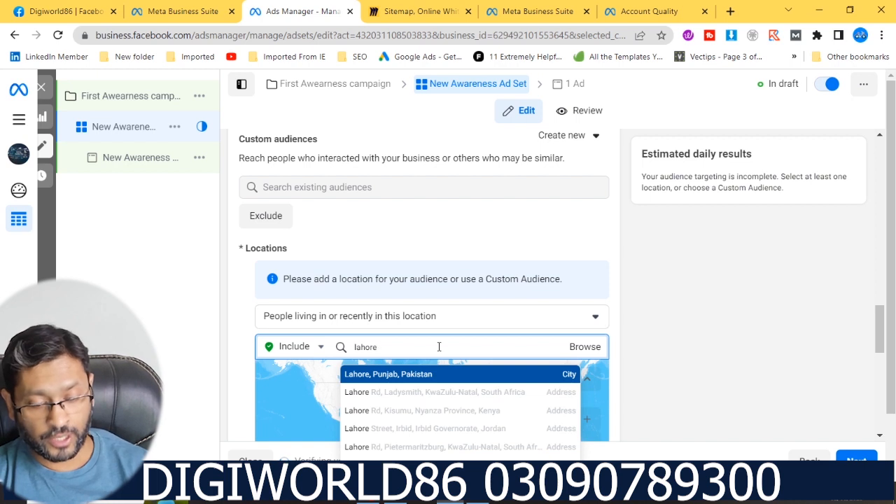
{"action": "left_click", "coordinate": [373, 383]}
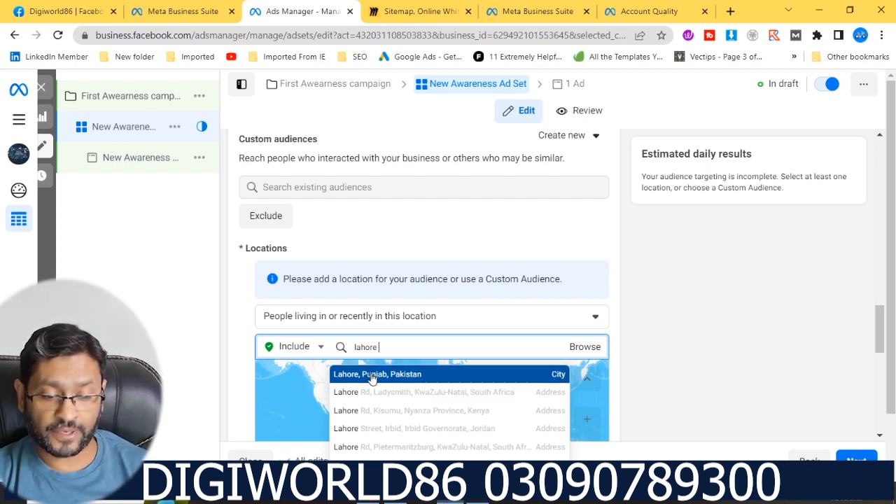
{"action": "left_click", "coordinate": [373, 378]}
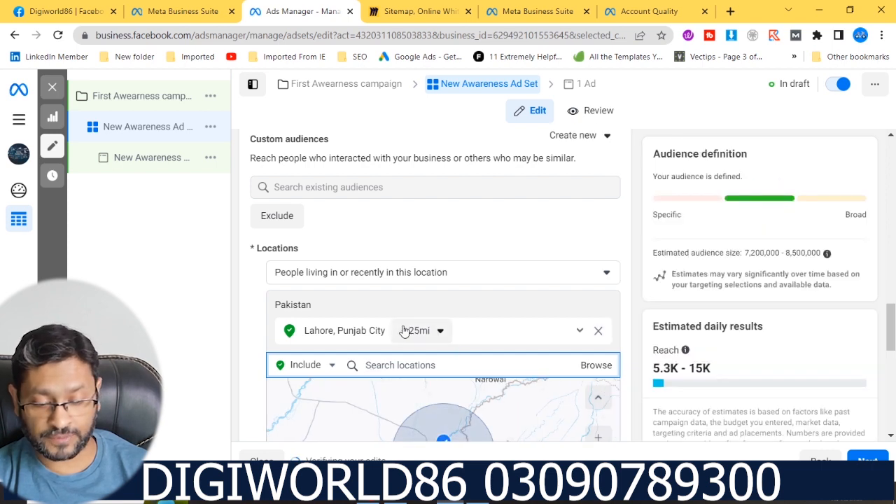
{"action": "left_click", "coordinate": [439, 334]}
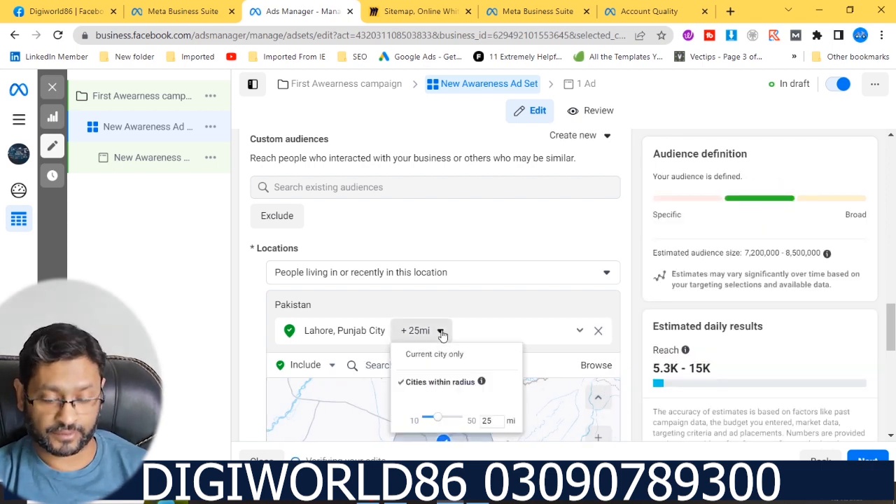
{"action": "mouse_move", "coordinate": [437, 417]}
{"action": "left_mouse_down"}
{"action": "mouse_move", "coordinate": [479, 419]}
{"action": "mouse_move", "coordinate": [434, 418]}
{"action": "left_mouse_up"}
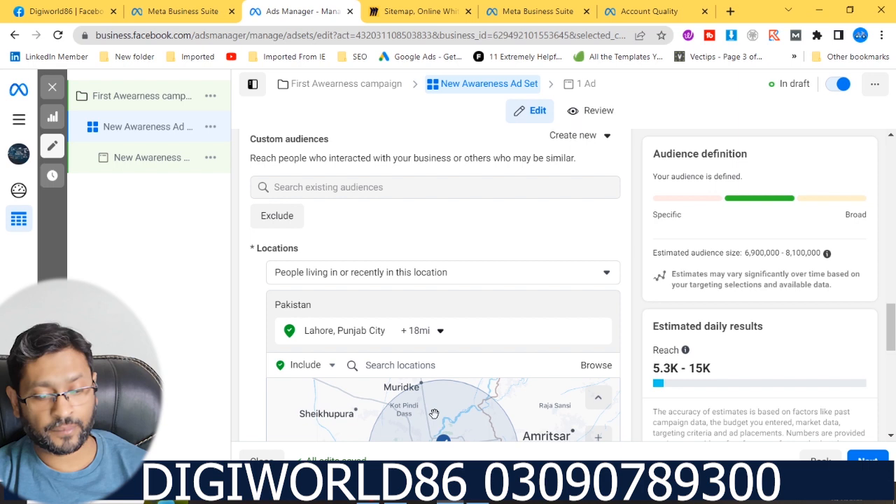
- Examine the area covered by the Lahore radius on the map, from the city centre out to the circle's edge
{"action": "scroll", "coordinate": [496, 301], "scroll_direction": "down", "scroll_amount": 2}
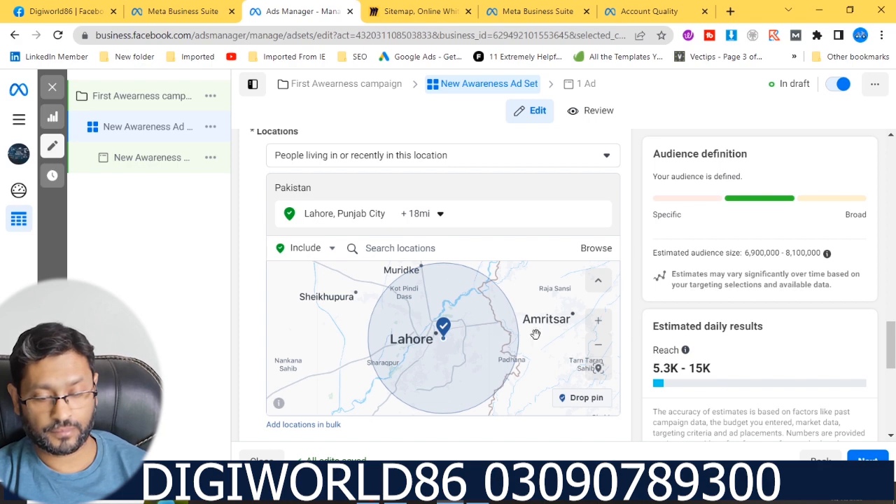
{"action": "double_click", "coordinate": [598, 323]}
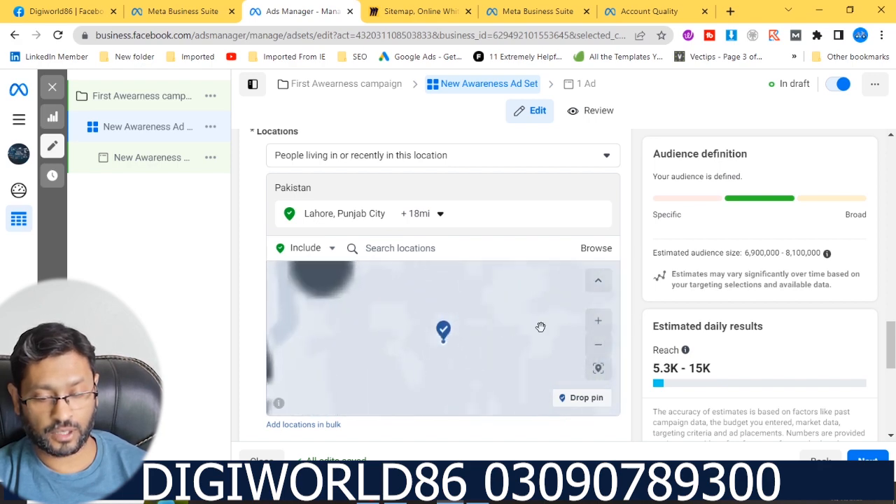
{"action": "left_click_drag", "start_coordinate": [508, 346], "coordinate": [392, 358]}
{"action": "left_click_drag", "start_coordinate": [444, 346], "coordinate": [383, 340]}
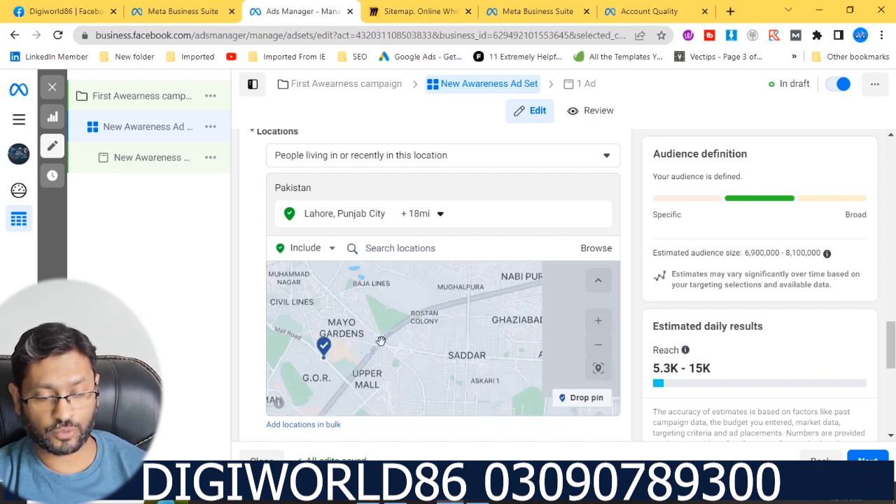
{"action": "left_click_drag", "start_coordinate": [491, 339], "coordinate": [309, 360]}
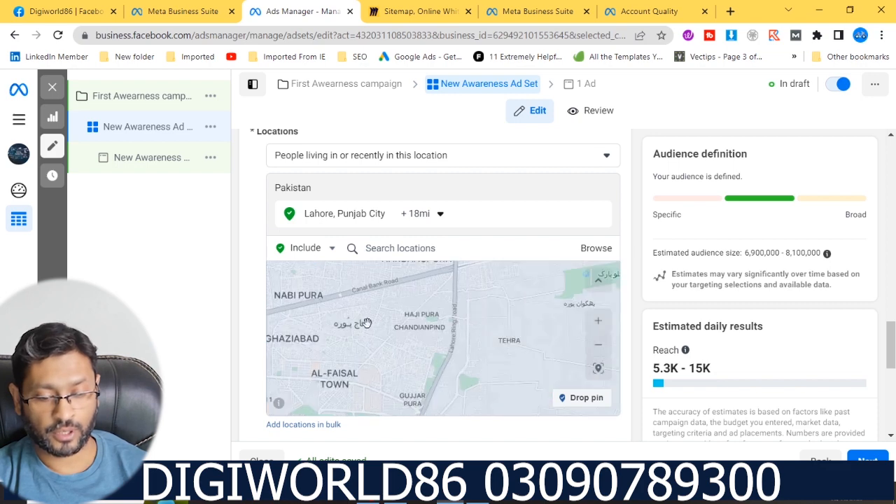
{"action": "left_click_drag", "start_coordinate": [511, 354], "coordinate": [412, 385]}
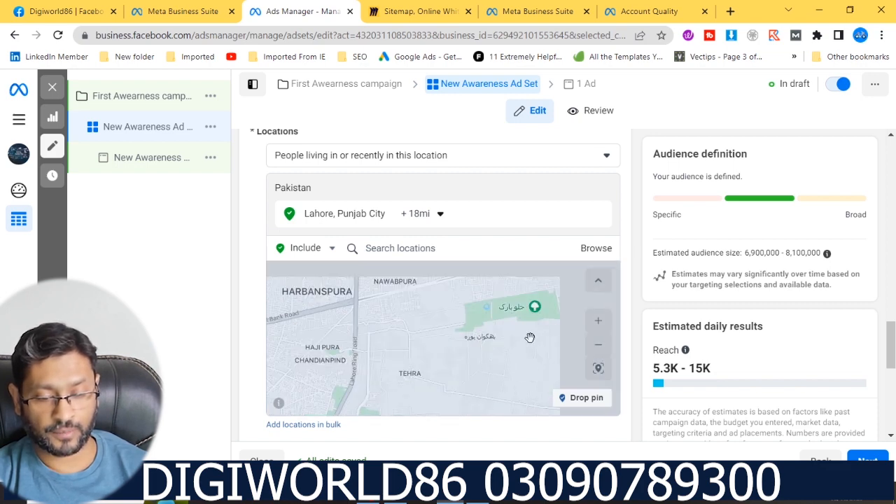
{"action": "left_click_drag", "start_coordinate": [530, 336], "coordinate": [329, 374]}
{"action": "left_click_drag", "start_coordinate": [452, 368], "coordinate": [320, 376]}
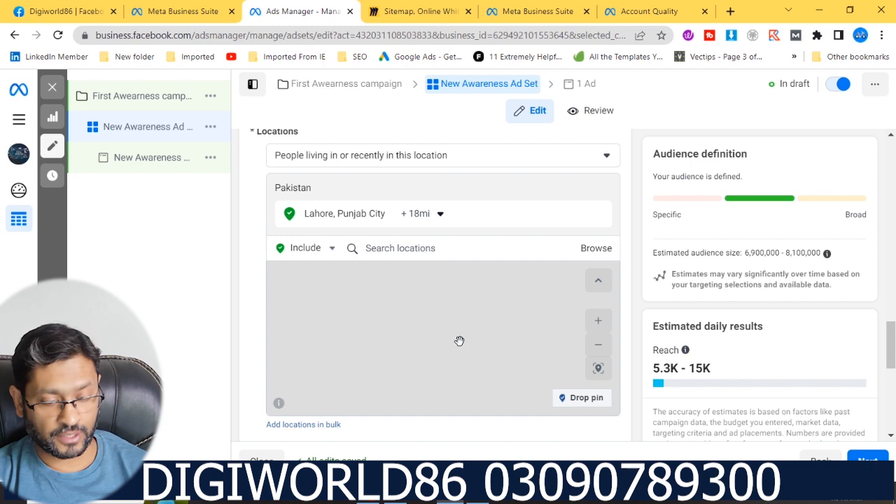
{"action": "left_click", "coordinate": [599, 344]}
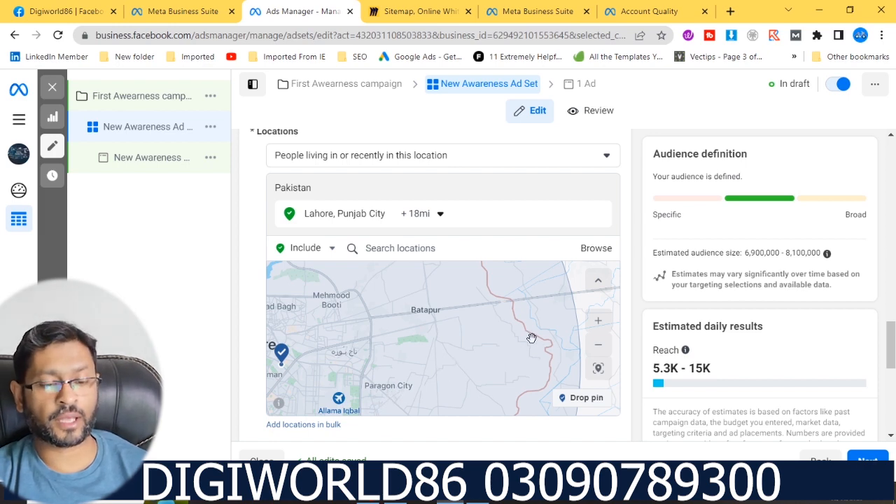
{"action": "left_click_drag", "start_coordinate": [493, 366], "coordinate": [442, 398]}
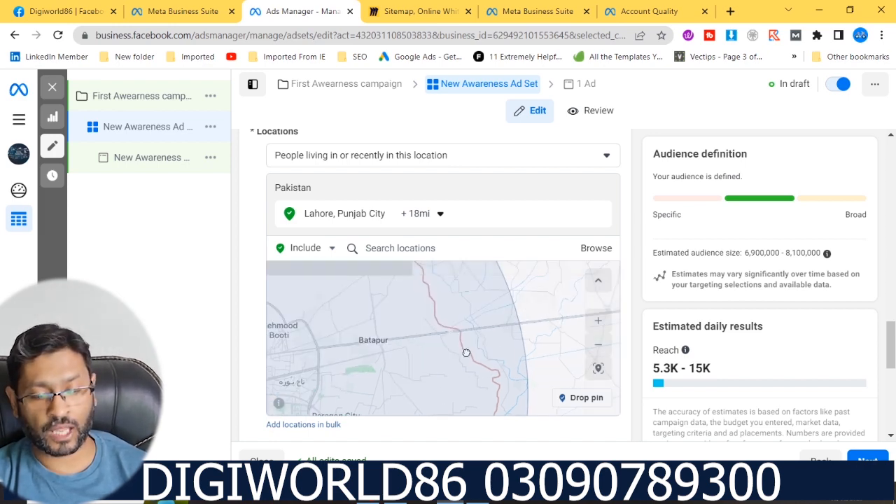
{"action": "left_click_drag", "start_coordinate": [489, 317], "coordinate": [510, 376]}
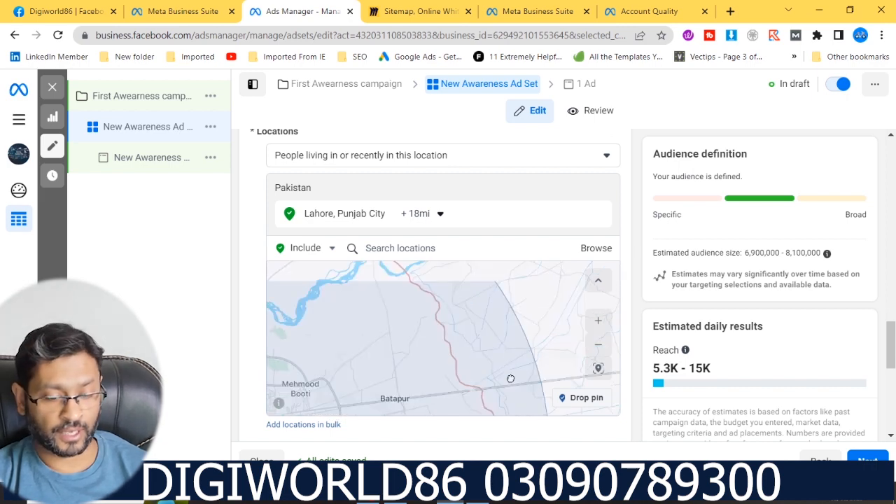
{"action": "left_click_drag", "start_coordinate": [481, 316], "coordinate": [560, 426]}
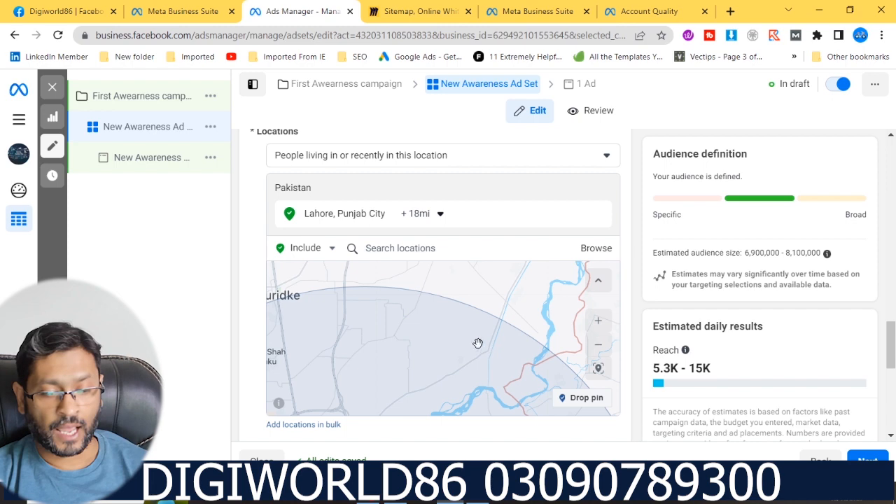
{"action": "left_click_drag", "start_coordinate": [488, 344], "coordinate": [570, 376]}
{"action": "left_click", "coordinate": [599, 368]}
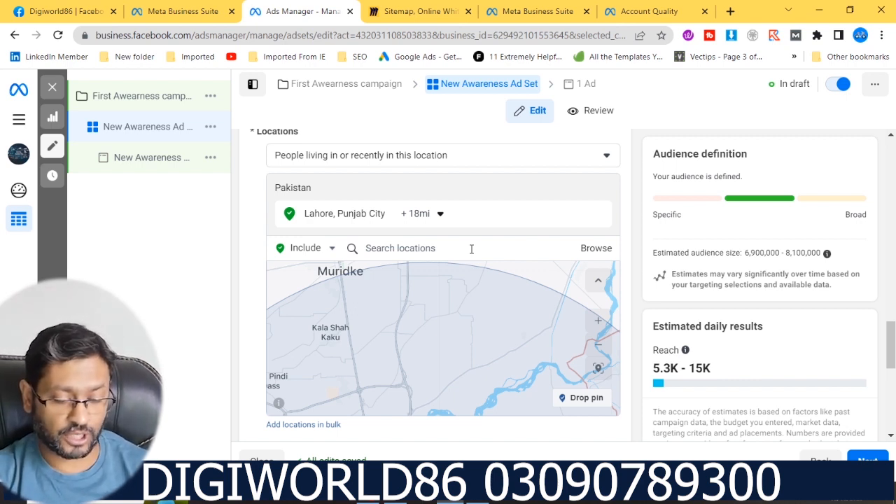
- Add the city Karachi, Sindh, Pakistan as an included audience location
{"action": "left_click", "coordinate": [471, 250]}
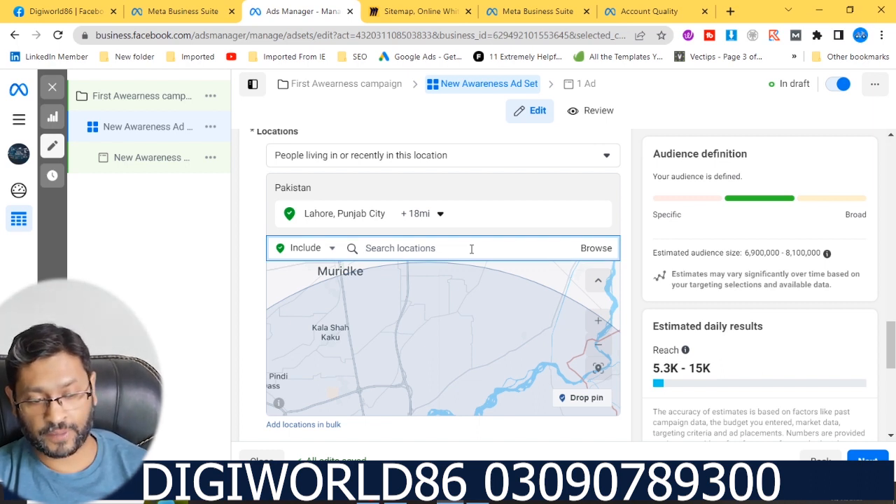
{"action": "type", "text": "karachi"}
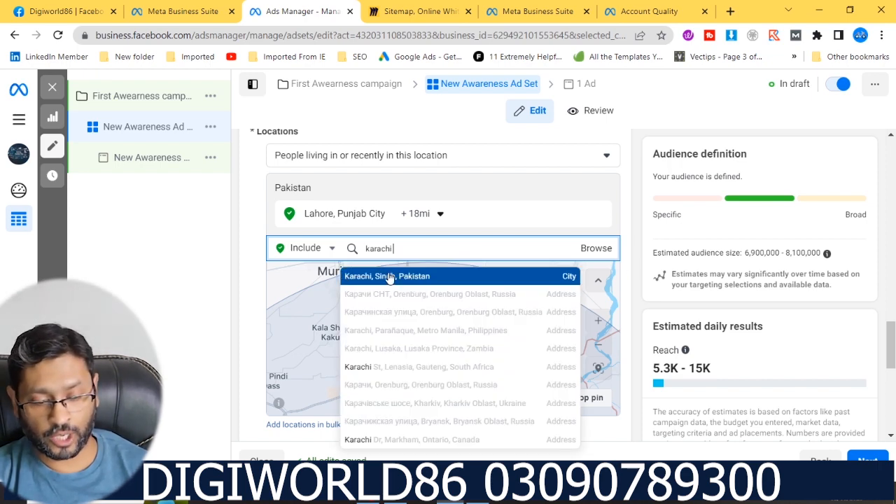
{"action": "left_click", "coordinate": [437, 274]}
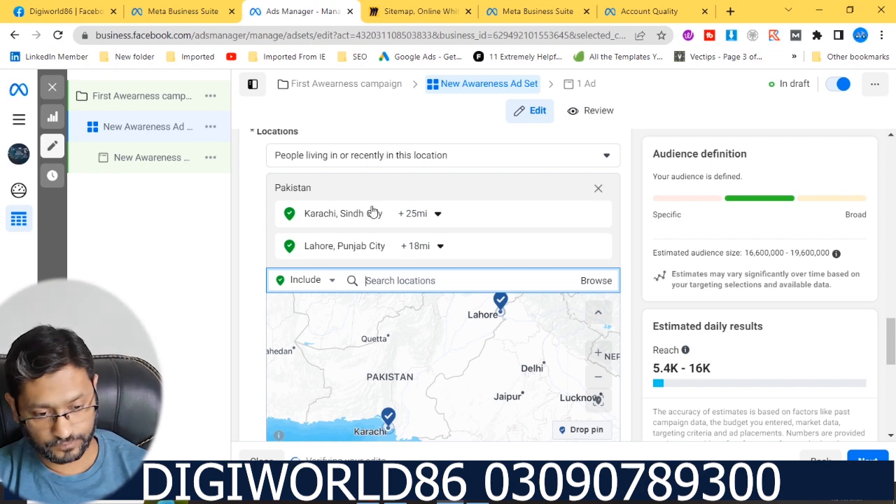
- Add the city Islamabad, Islamabad Capital Territory, Pakistan as another included location
{"action": "type", "text": "islama"}
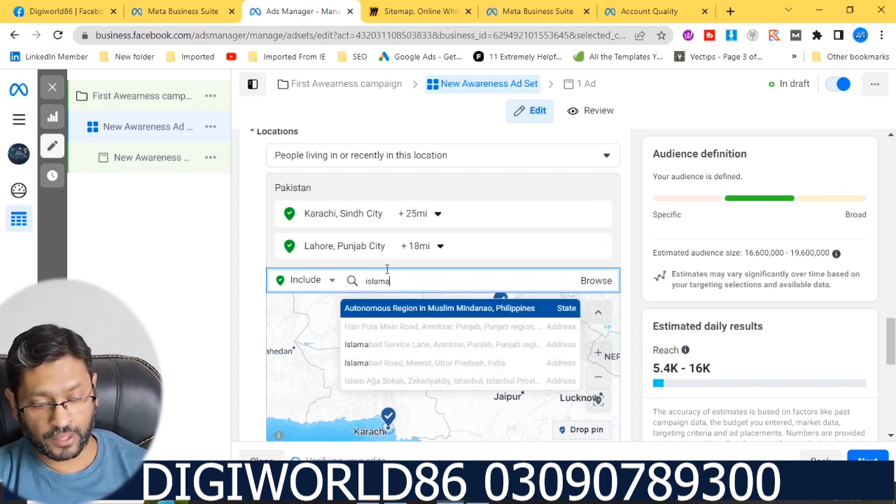
{"action": "type", "text": "bad"}
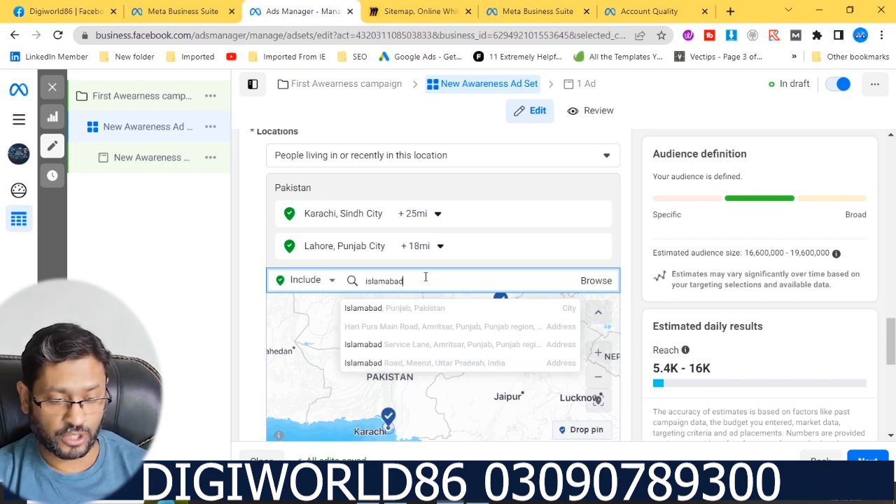
{"action": "double_click", "coordinate": [367, 281]}
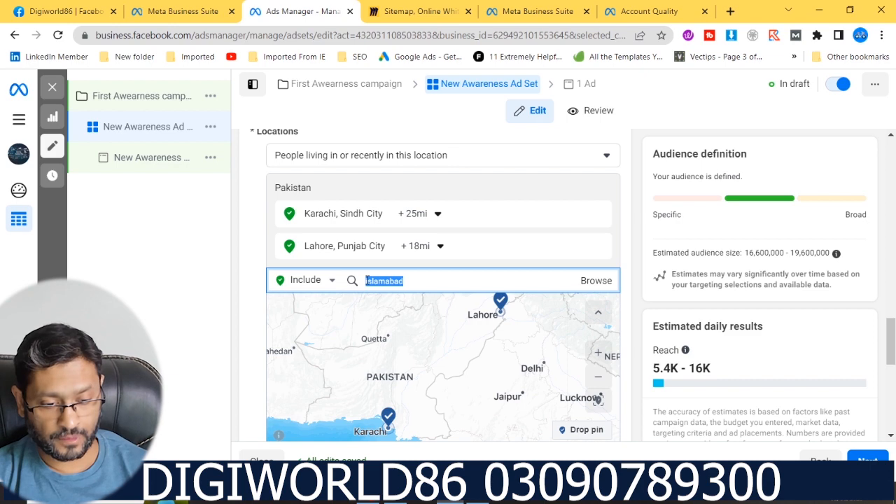
{"action": "key", "text": "BackSpace"}
{"action": "type", "text": "islamabad"}
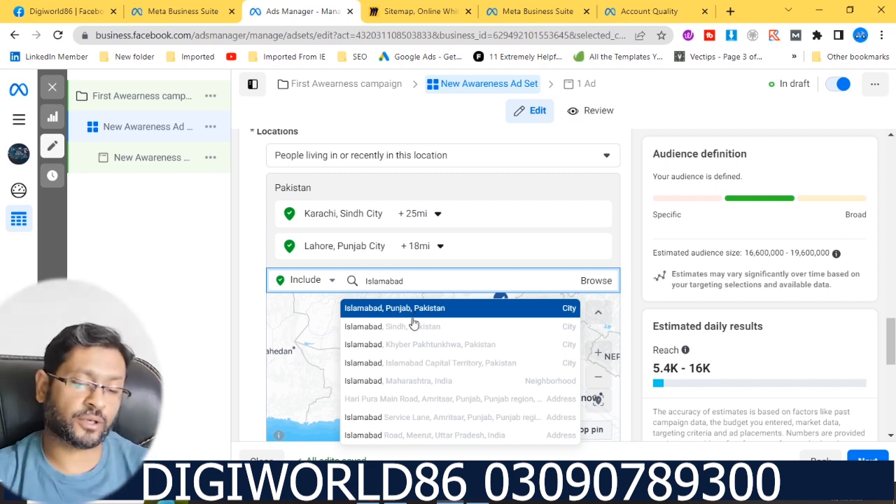
{"action": "left_click", "coordinate": [424, 364]}
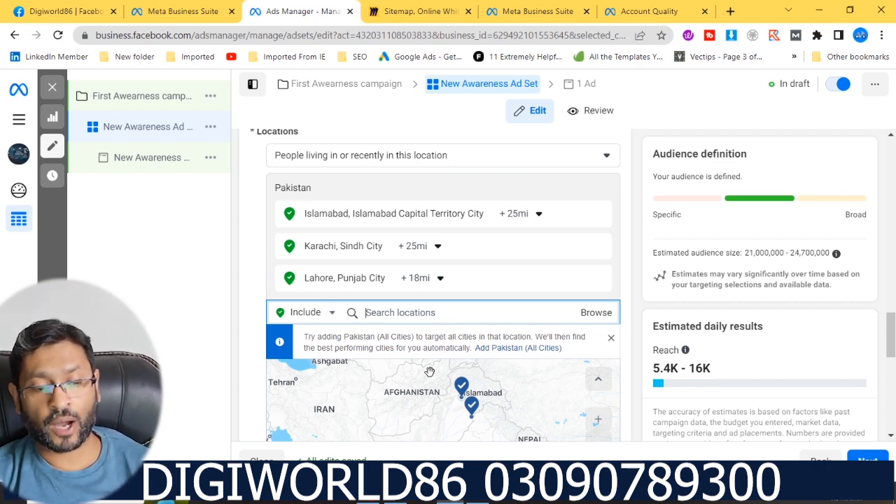
- Replace the individual cities with Pakistan (All Cities) and review the city population range options, leaving the range as it is
{"action": "left_click", "coordinate": [515, 349]}
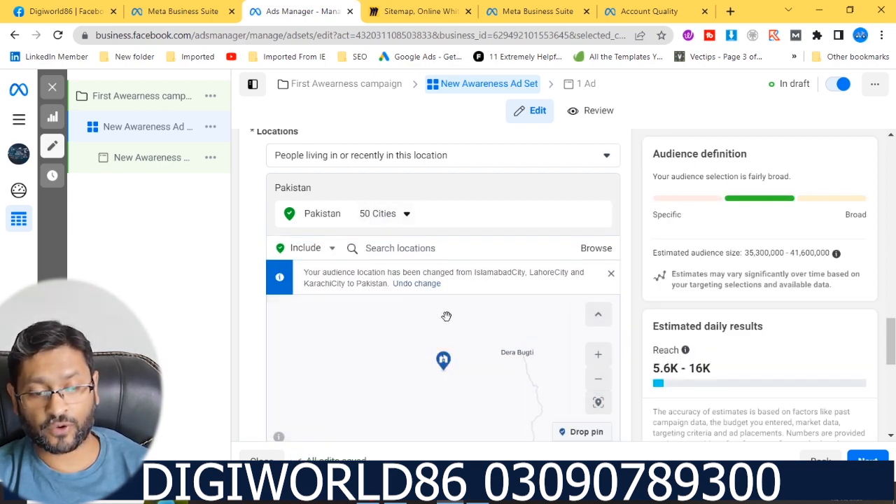
{"action": "left_click", "coordinate": [406, 216]}
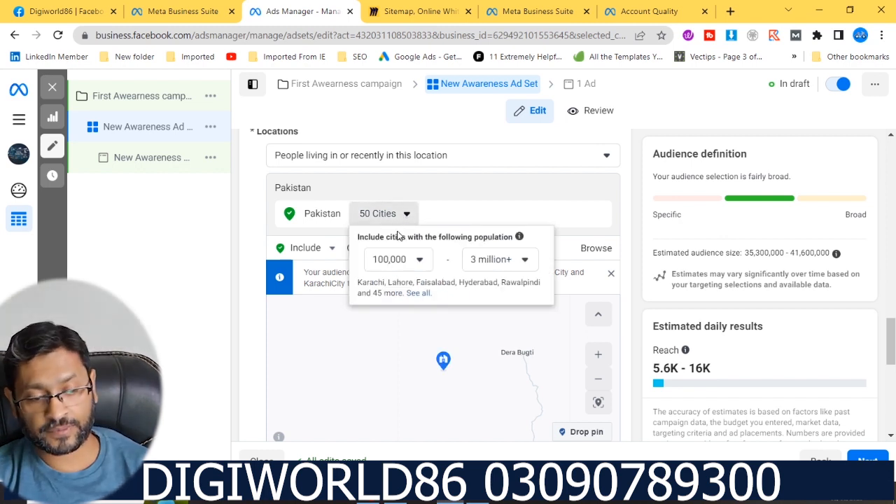
{"action": "left_click", "coordinate": [526, 260]}
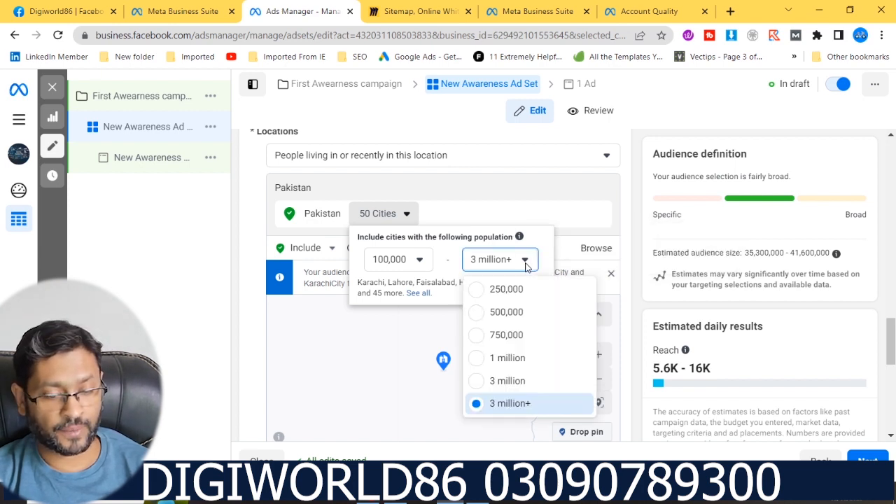
{"action": "left_click", "coordinate": [525, 261]}
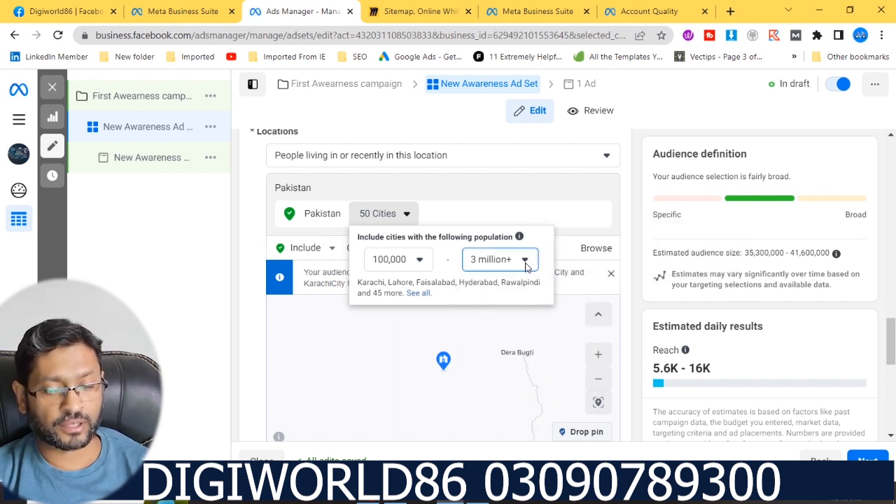
{"action": "left_click", "coordinate": [627, 221]}
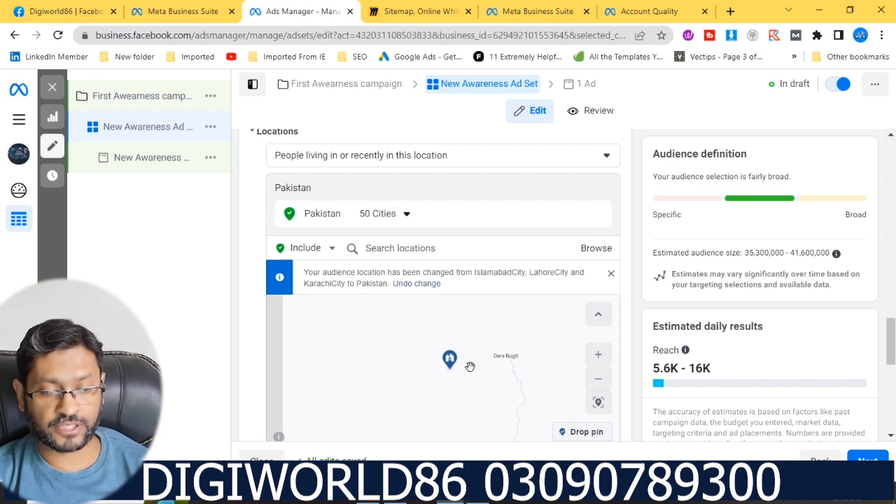
{"action": "scroll", "coordinate": [470, 367], "scroll_direction": "down", "scroll_amount": 3}
{"action": "scroll", "coordinate": [470, 368], "scroll_direction": "up", "scroll_amount": 3}
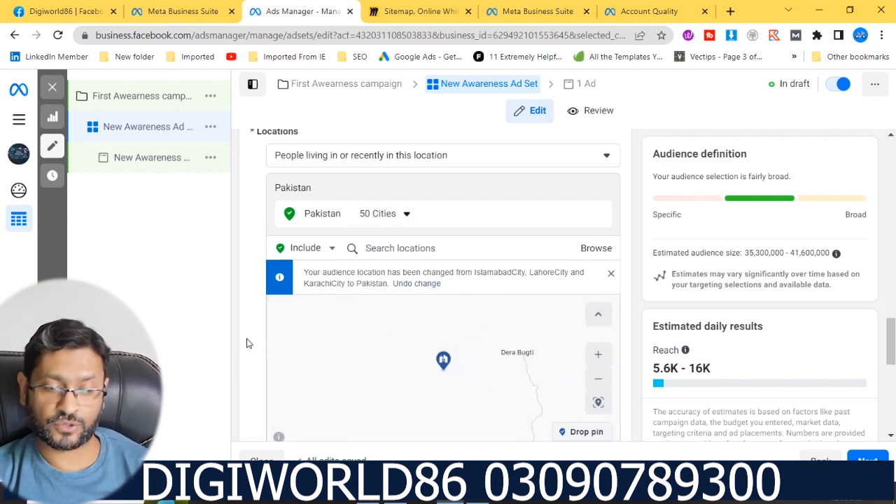
- Start adding locations in bulk with Cities as the location type
{"action": "scroll", "coordinate": [247, 344], "scroll_direction": "down", "scroll_amount": 3}
{"action": "scroll", "coordinate": [247, 343], "scroll_direction": "up", "scroll_amount": 2}
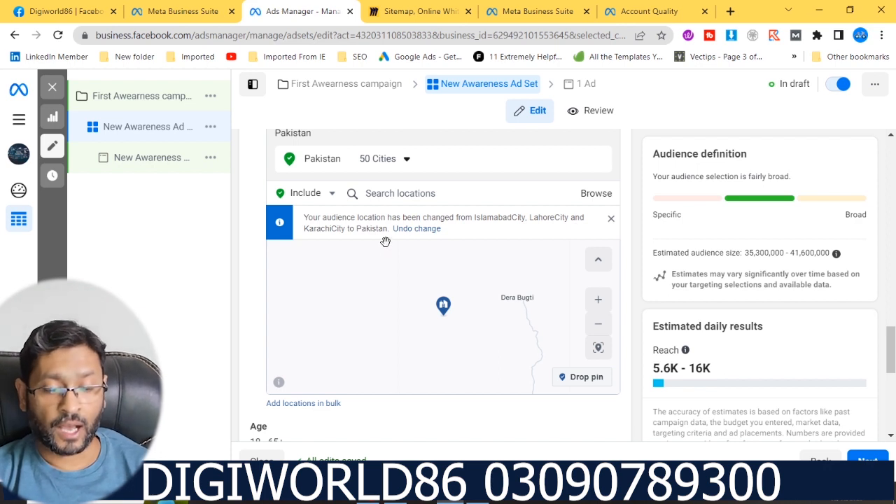
{"action": "left_click", "coordinate": [320, 404]}
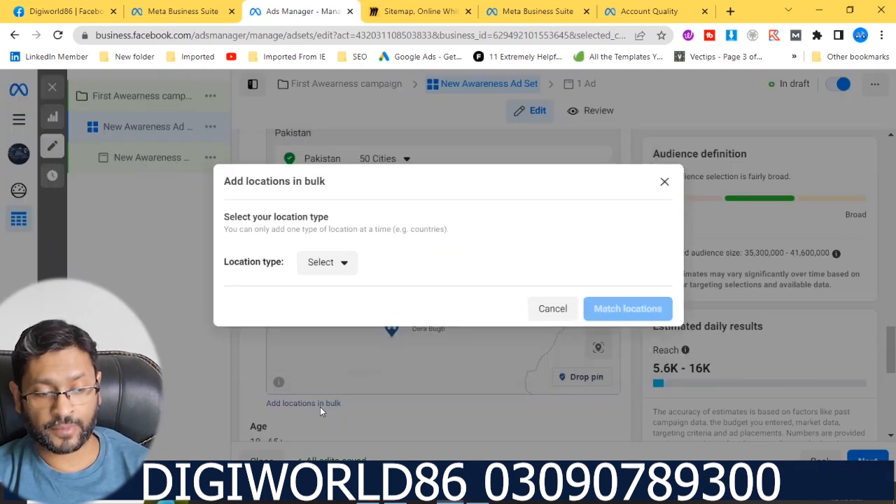
{"action": "left_click", "coordinate": [336, 270]}
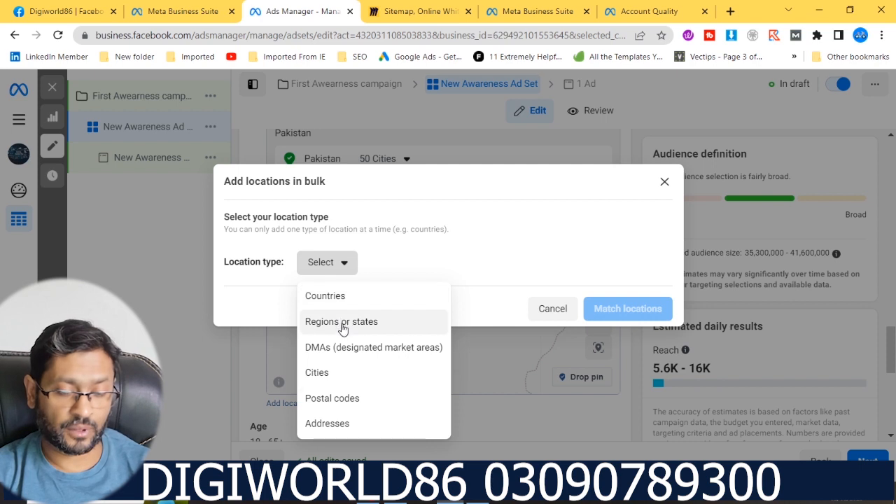
{"action": "left_click", "coordinate": [335, 374]}
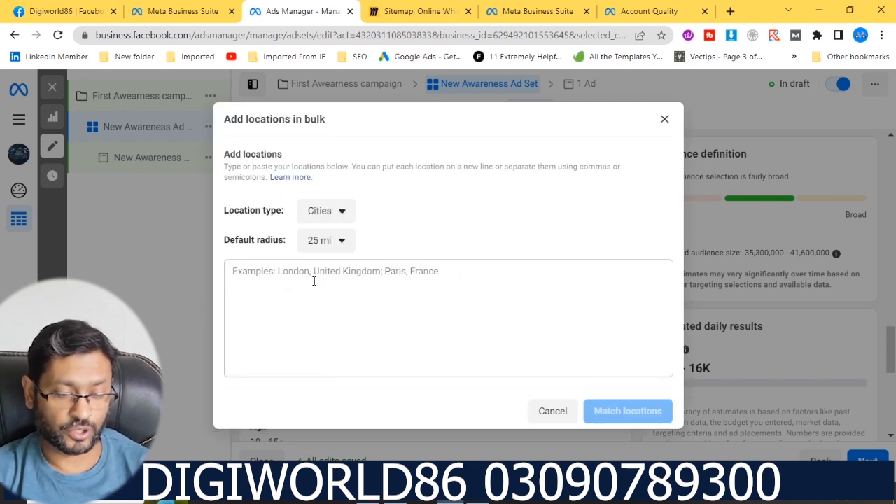
- List Lahore, Faisalabad, Peshawar and Quetta on separate lines as the bulk cities and match them to locations
{"action": "left_click", "coordinate": [314, 281]}
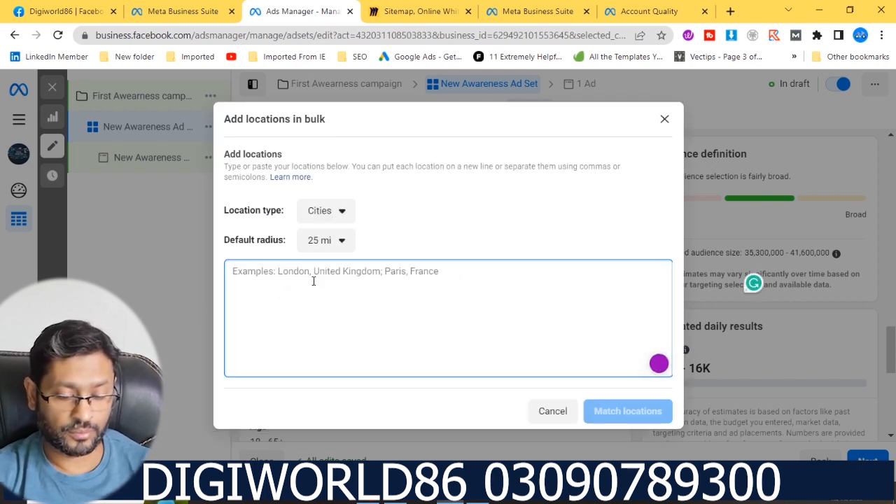
{"action": "type", "text": "Lo"}
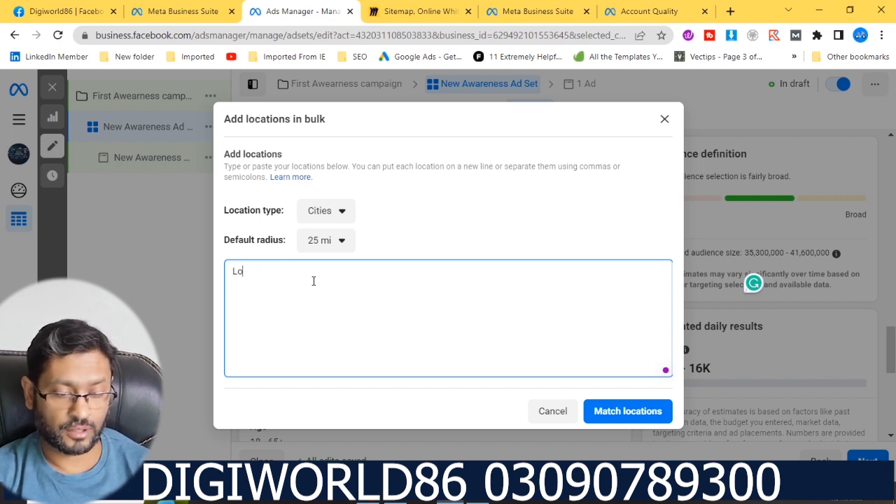
{"action": "type", "text": "ndahore"}
{"action": "key", "text": "Return"}
{"action": "type", "text": "Faisalaba"}
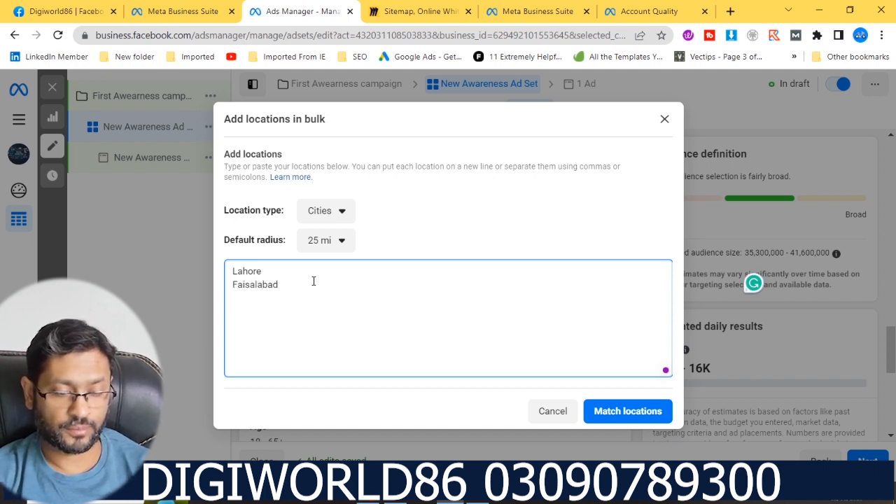
{"action": "type", "text": "d"}
{"action": "key", "text": "Return"}
{"action": "type", "text": "Peshae"}
{"action": "type", "text": "ar"}
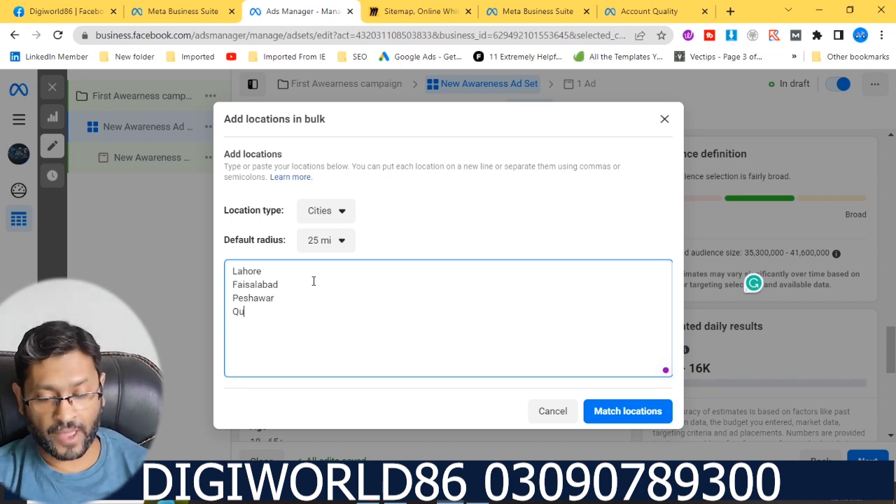
{"action": "key", "text": "Return"}
{"action": "type", "text": "Quetta"}
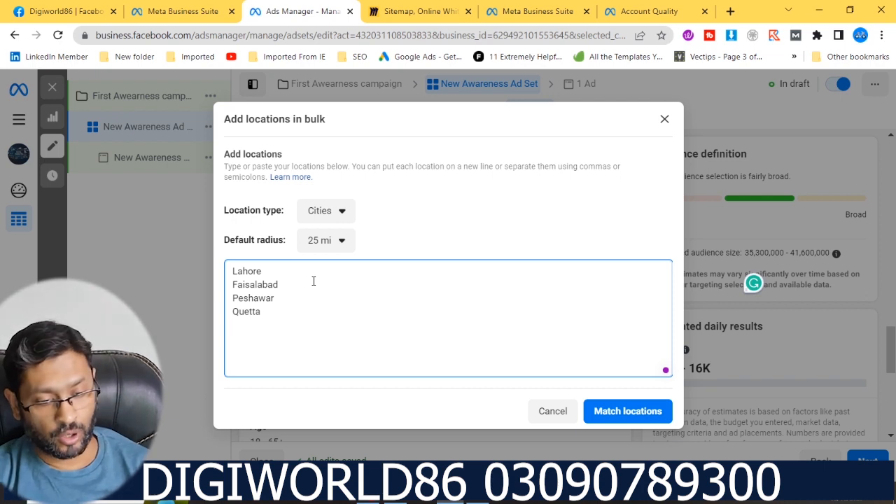
{"action": "left_click", "coordinate": [617, 410]}
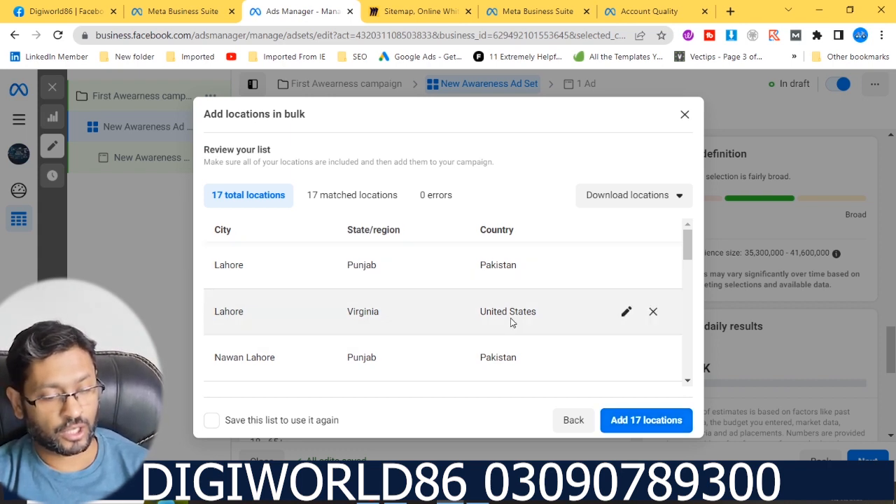
- Remove Lahore in Virginia, United States, and Jabbo in Punjab from the matched locations list
{"action": "left_click", "coordinate": [654, 312]}
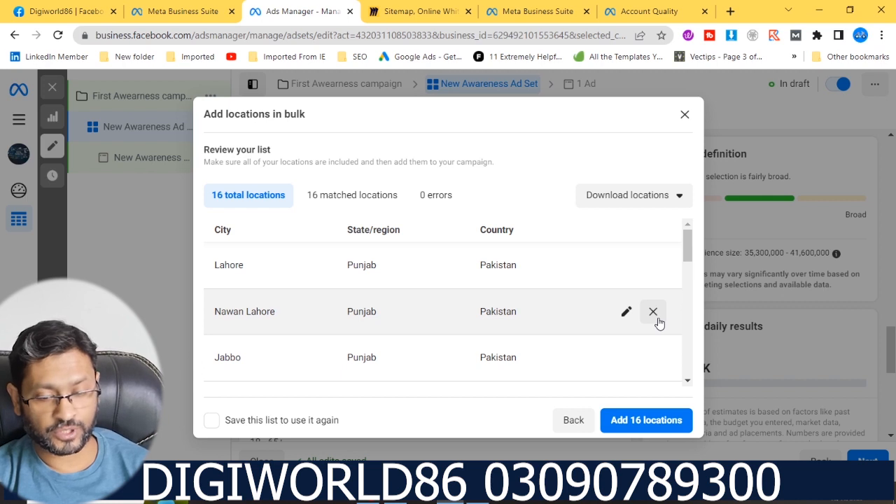
{"action": "scroll", "coordinate": [686, 266], "scroll_direction": "down", "scroll_amount": 2}
{"action": "left_click_drag", "start_coordinate": [692, 265], "coordinate": [692, 274]}
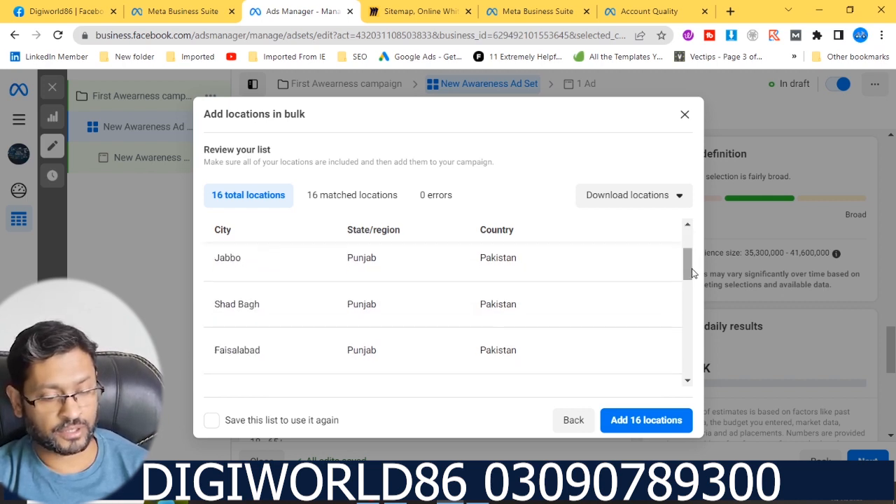
{"action": "mouse_move", "coordinate": [595, 258]}
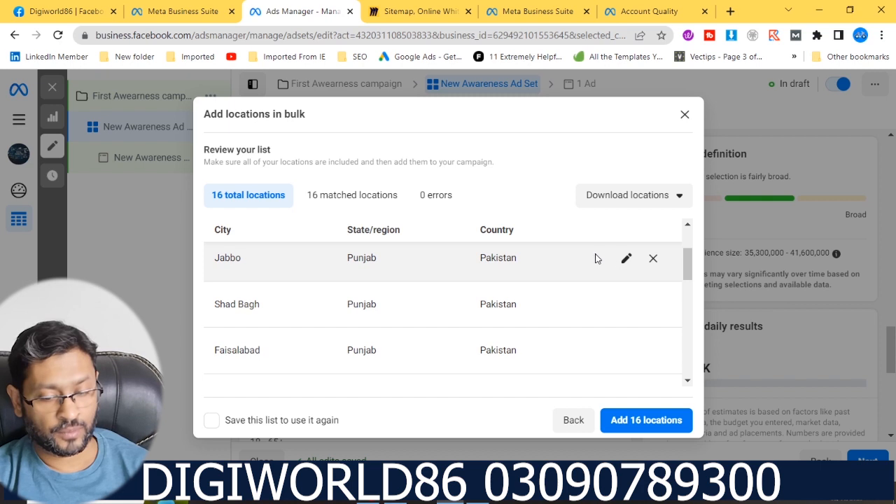
{"action": "left_click", "coordinate": [653, 258]}
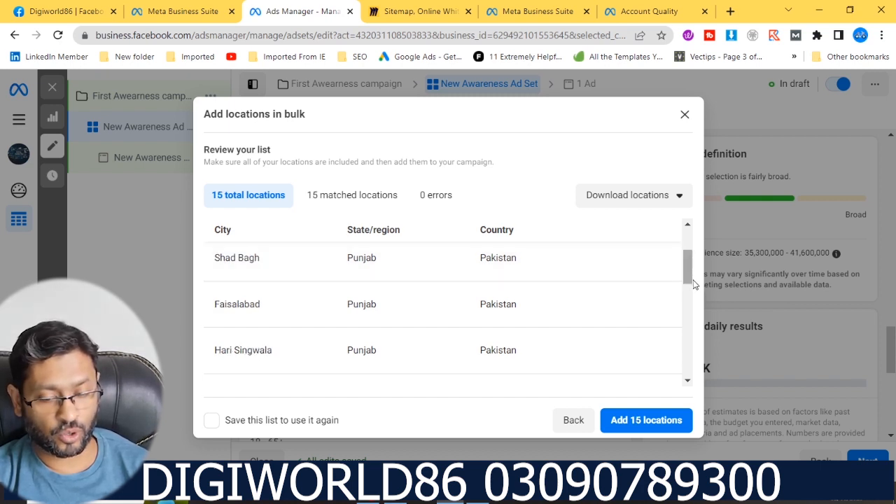
- Remove Hari Singwala, Pollard Kot, Sahibnagar and Goughabad from the matched locations around Faisalabad
{"action": "left_click_drag", "start_coordinate": [691, 279], "coordinate": [692, 289]}
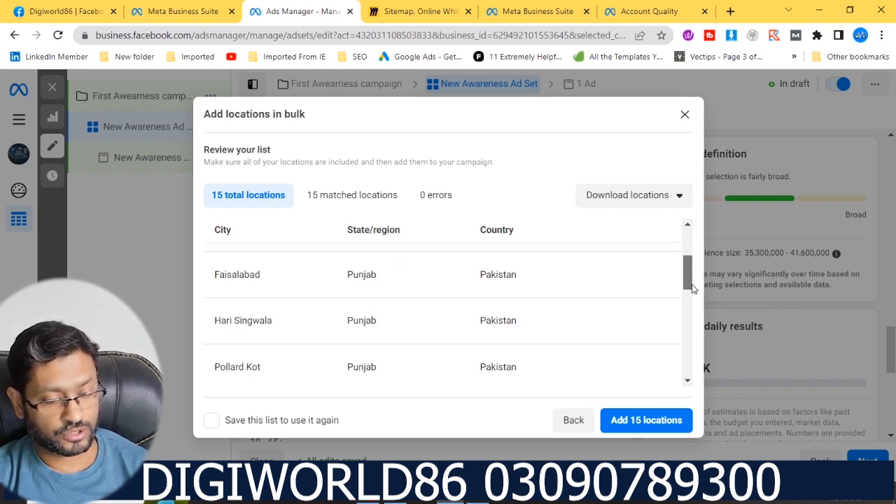
{"action": "left_click", "coordinate": [653, 321]}
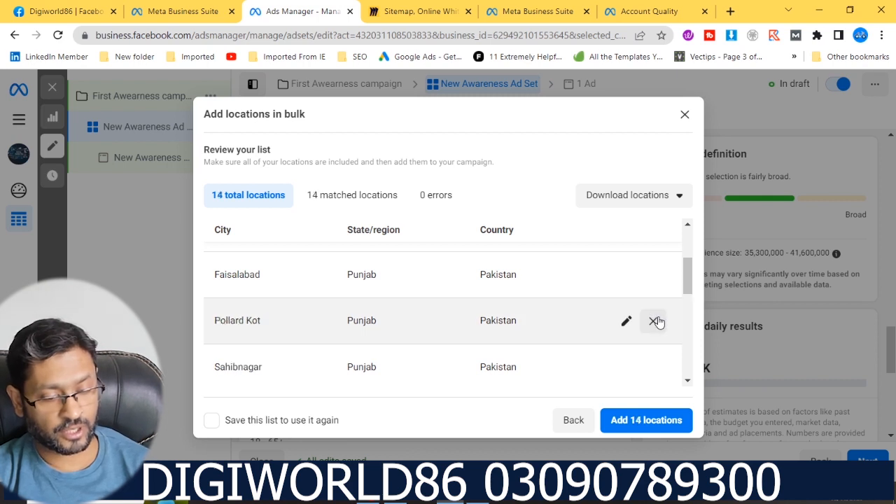
{"action": "left_click", "coordinate": [654, 321]}
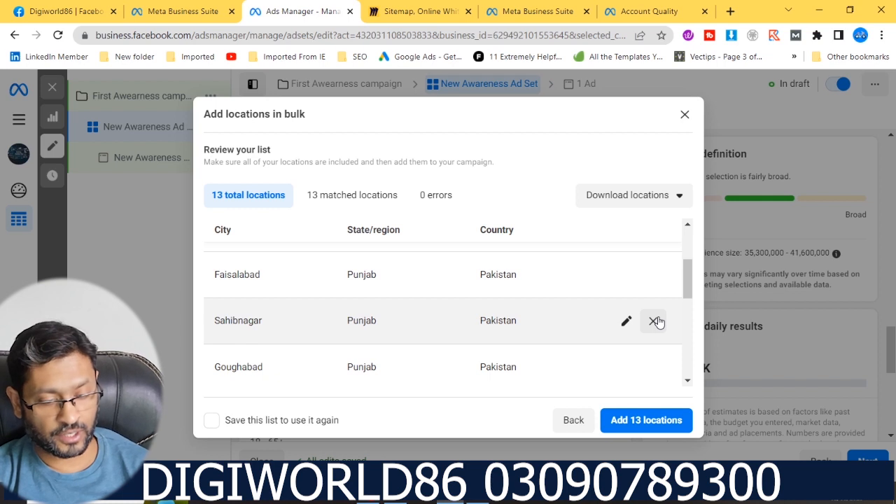
{"action": "left_click", "coordinate": [654, 320]}
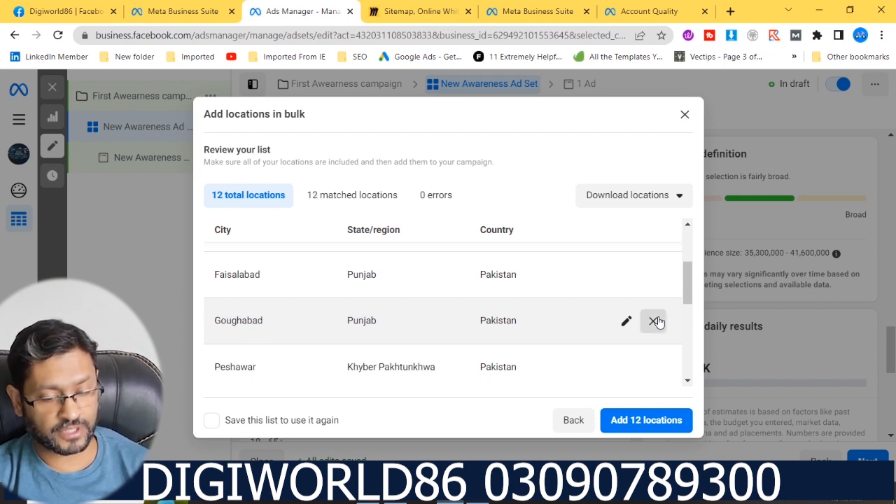
{"action": "left_click", "coordinate": [654, 320]}
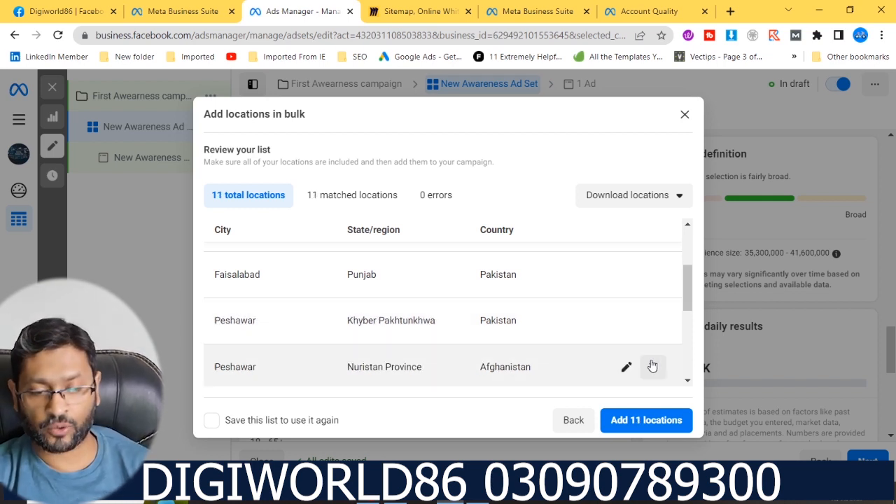
- Remove Peshawar in Nuristan Province, Afghanistan, check the rest of the list, and close the bulk dialog without adding the locations
{"action": "left_click", "coordinate": [652, 366]}
{"action": "scroll", "coordinate": [652, 365], "scroll_direction": "down", "scroll_amount": 3}
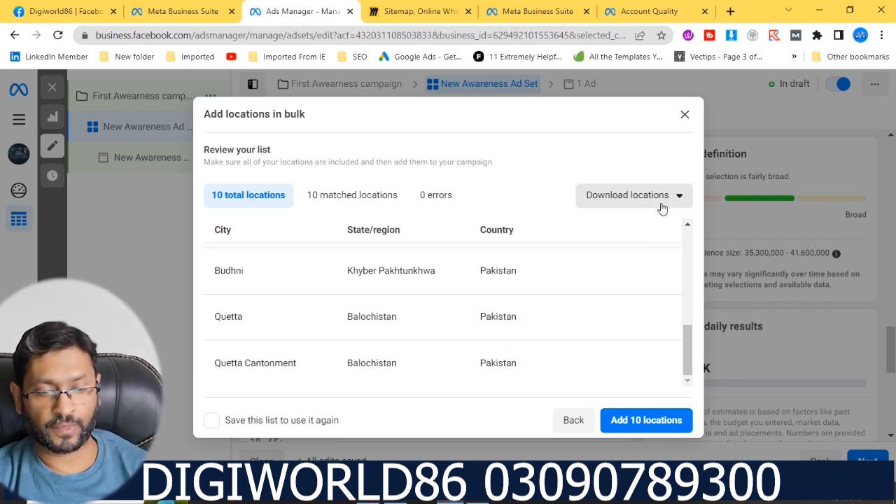
{"action": "left_click", "coordinate": [685, 115]}
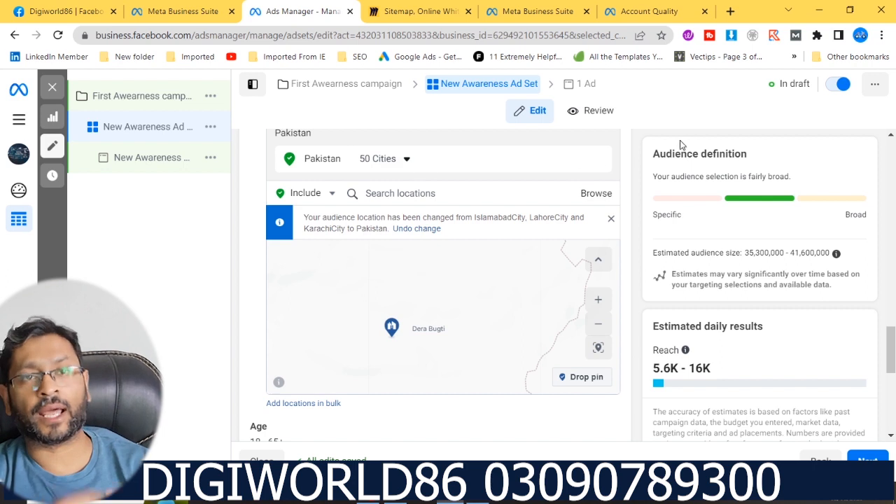
- Remove the Pakistan 50-city selection from the audience locations, and search Google for "pakistan big cities name" in a new browser tab
{"action": "left_click", "coordinate": [599, 162]}
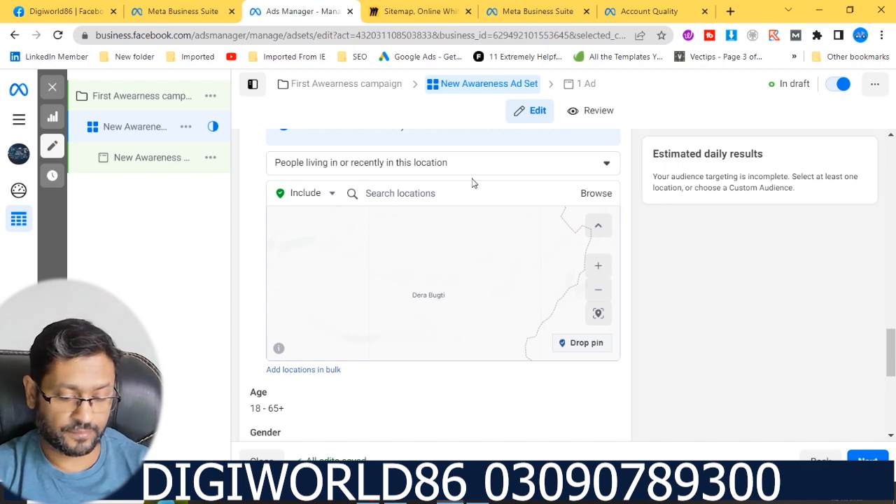
{"action": "left_click", "coordinate": [731, 11]}
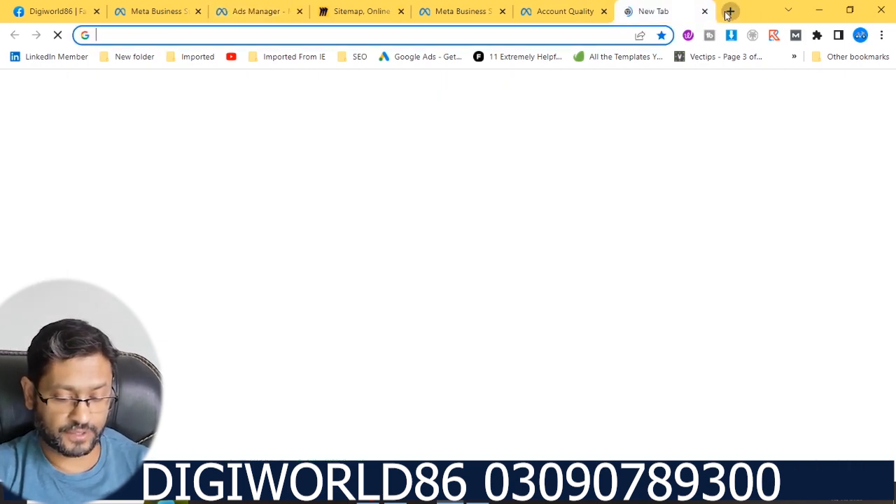
{"action": "type", "text": "pak"}
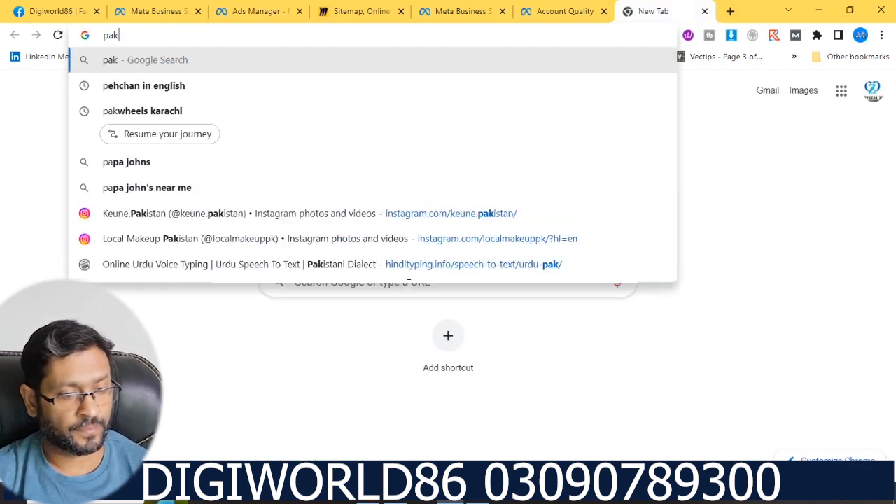
{"action": "type", "text": "istan big"}
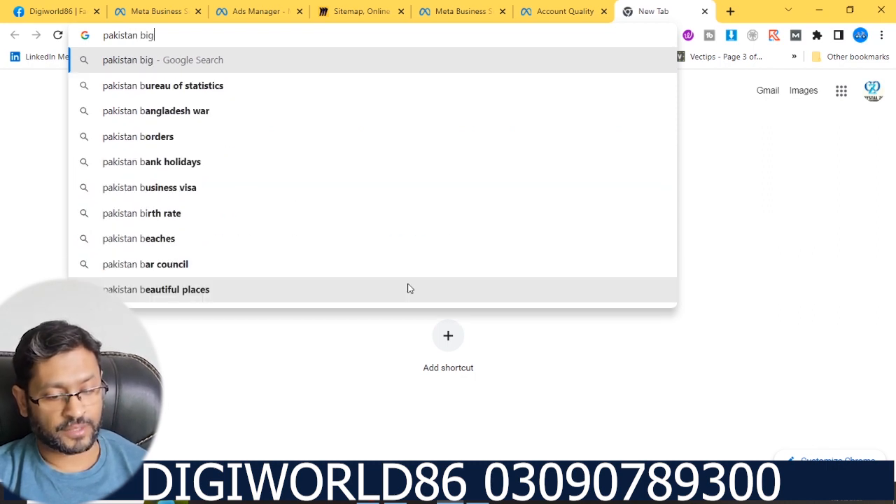
{"action": "type", "text": " cities name"}
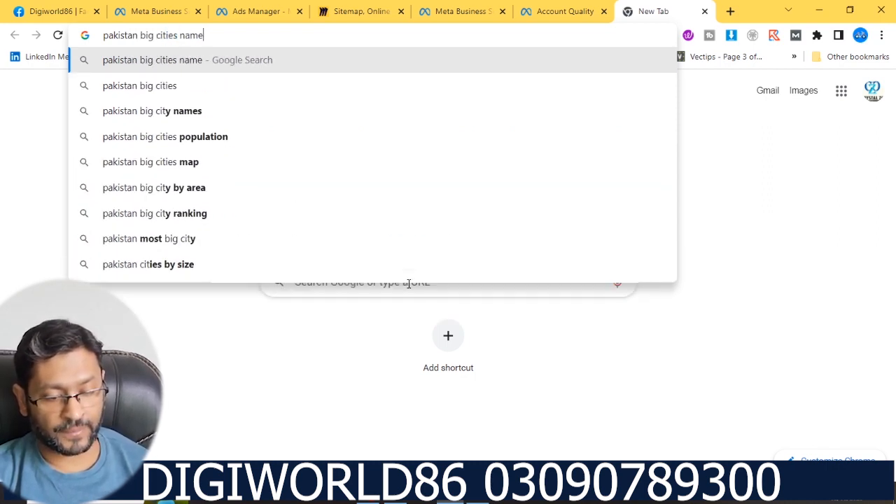
{"action": "key", "text": "Return"}
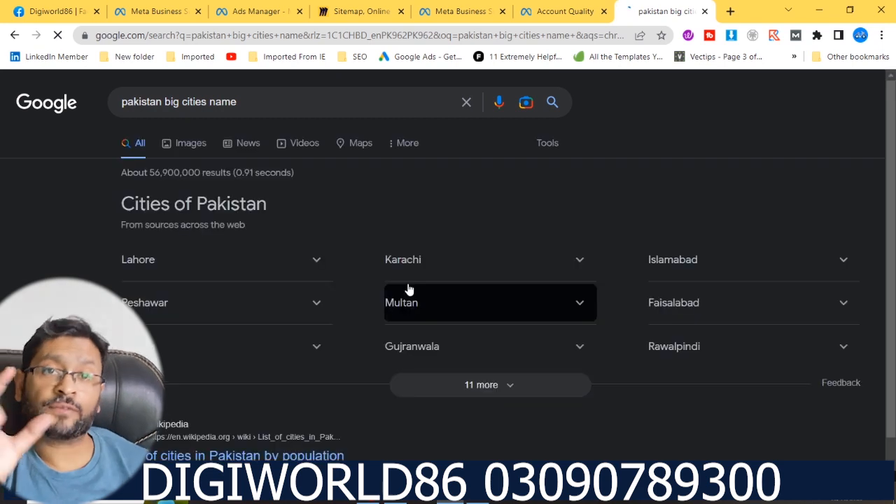
{"action": "scroll", "coordinate": [166, 324], "scroll_direction": "down", "scroll_amount": 2}
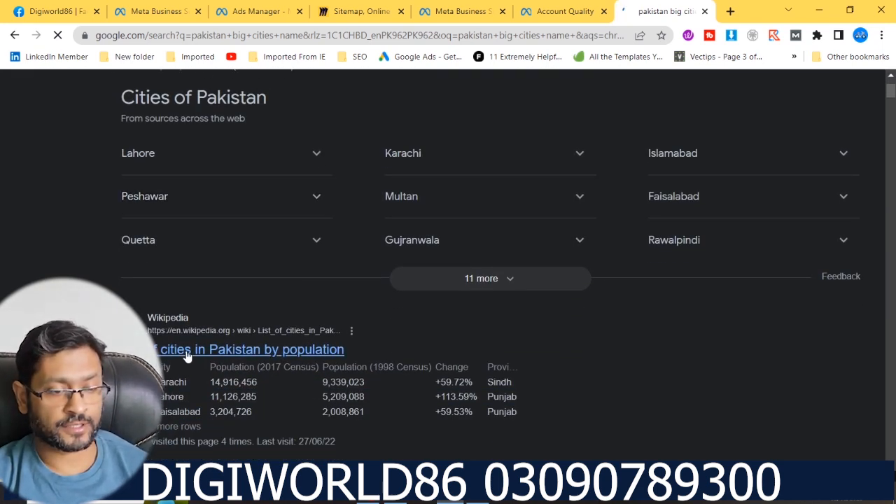
{"action": "left_click", "coordinate": [187, 356]}
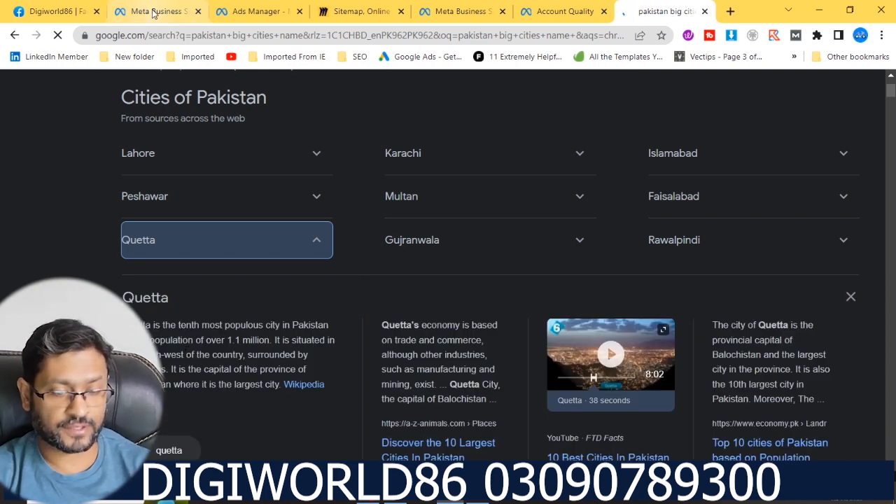
- Return to Ads Manager and try to find Faisalabad in the ad set's location search using the spelling "faislabad"
{"action": "left_click", "coordinate": [265, 11]}
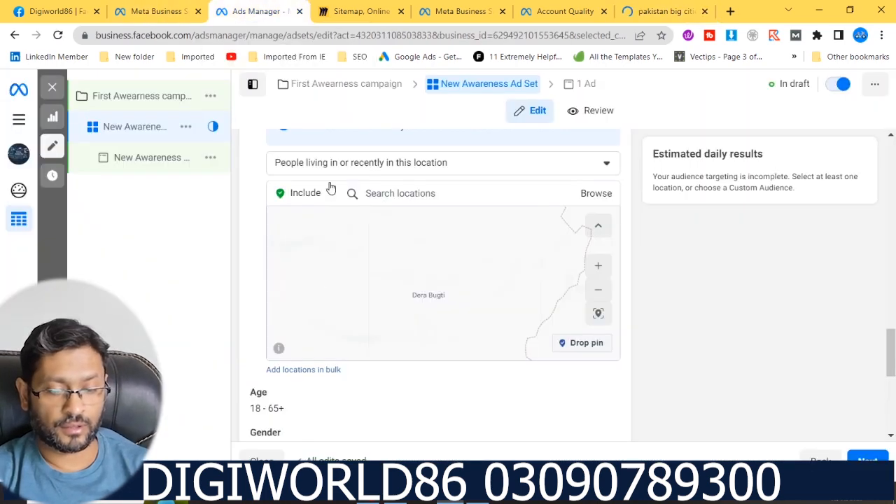
{"action": "left_click", "coordinate": [452, 185]}
{"action": "type", "text": "fa"}
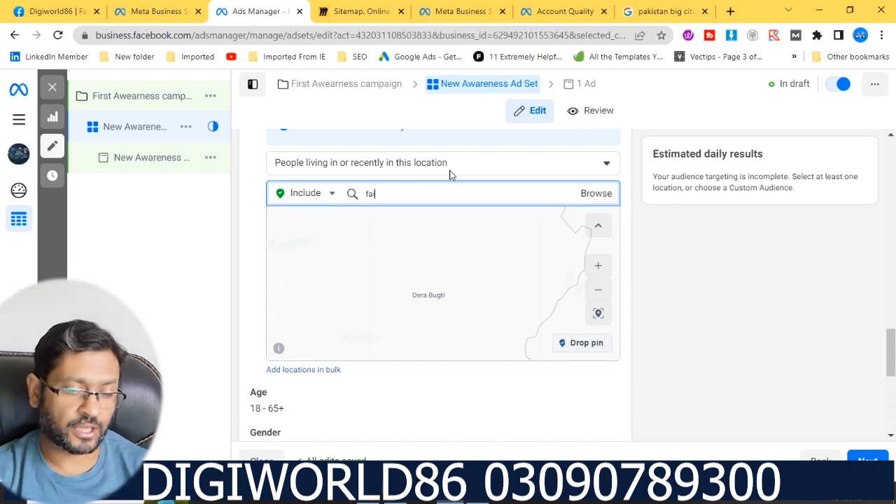
{"action": "type", "text": "isa"}
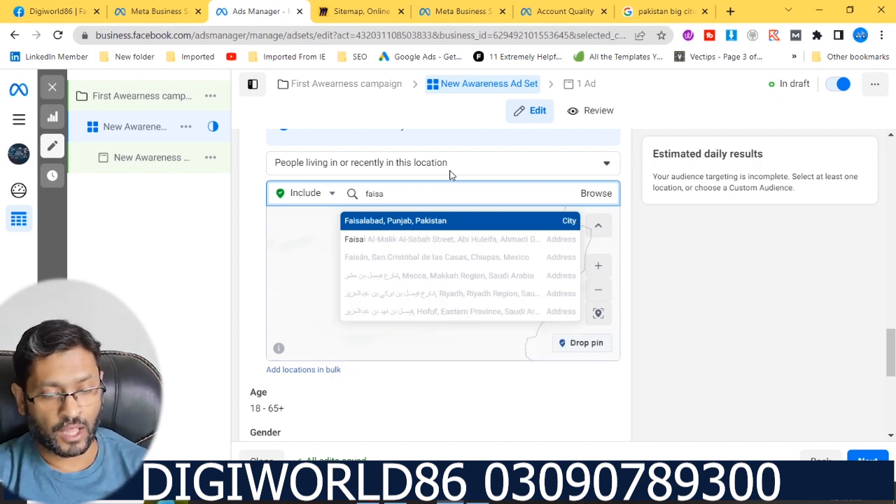
{"action": "key", "text": "BackSpace"}
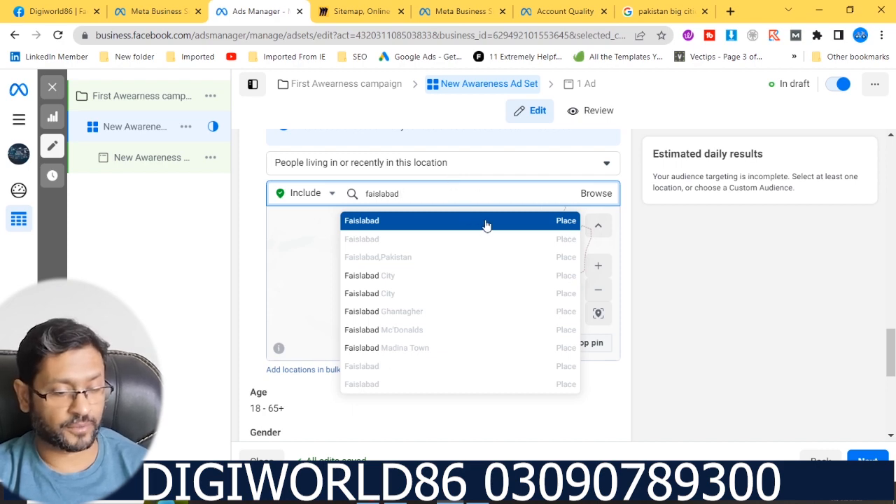
- From the Google results, open Wikipedia's list of cities in Pakistan by population and copy the city name Faisalabad
{"action": "left_click", "coordinate": [651, 8]}
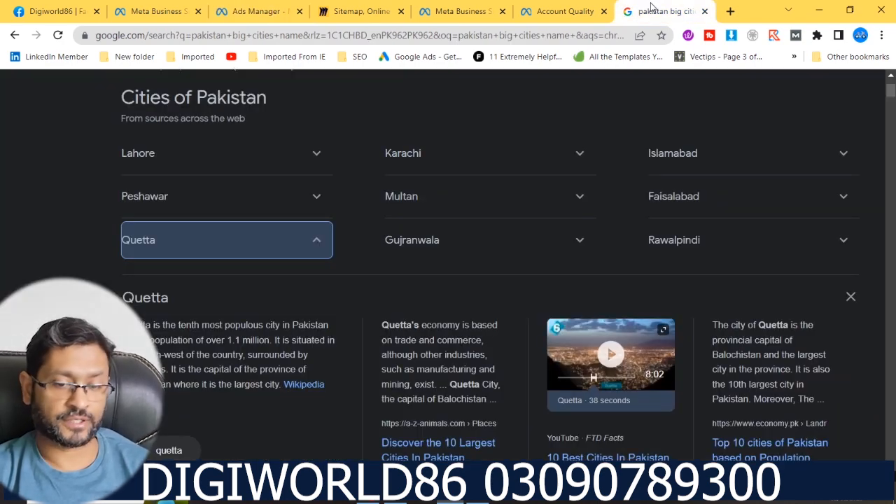
{"action": "scroll", "coordinate": [424, 210], "scroll_direction": "down", "scroll_amount": 1}
{"action": "scroll", "coordinate": [425, 216], "scroll_direction": "down", "scroll_amount": 3}
{"action": "left_click", "coordinate": [207, 273]}
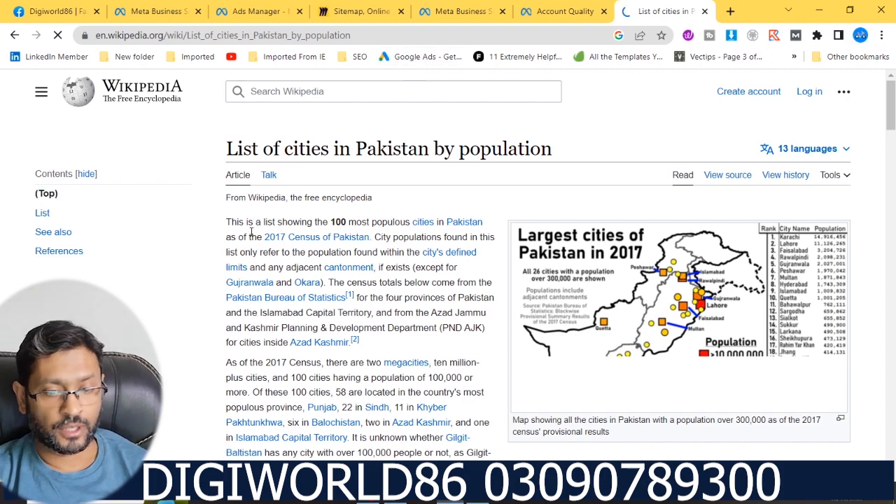
{"action": "scroll", "coordinate": [251, 232], "scroll_direction": "down", "scroll_amount": 6}
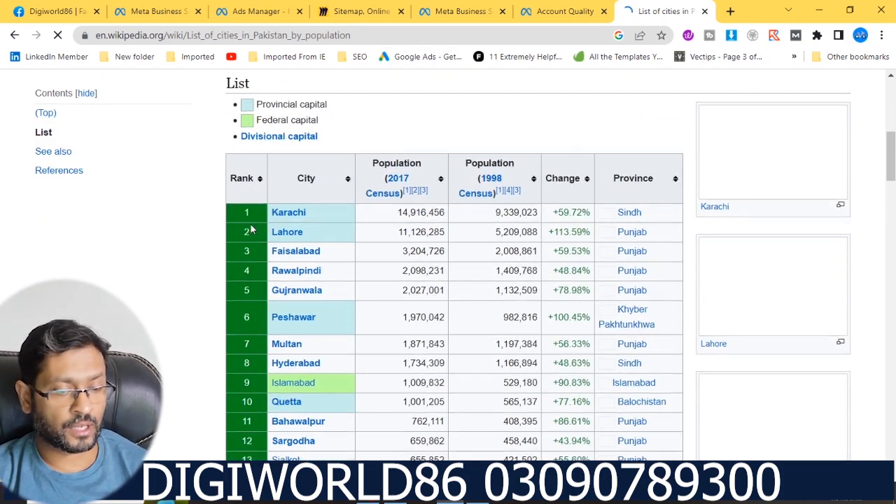
{"action": "scroll", "coordinate": [250, 229], "scroll_direction": "down", "scroll_amount": 1}
{"action": "left_click_drag", "start_coordinate": [322, 165], "coordinate": [272, 171]}
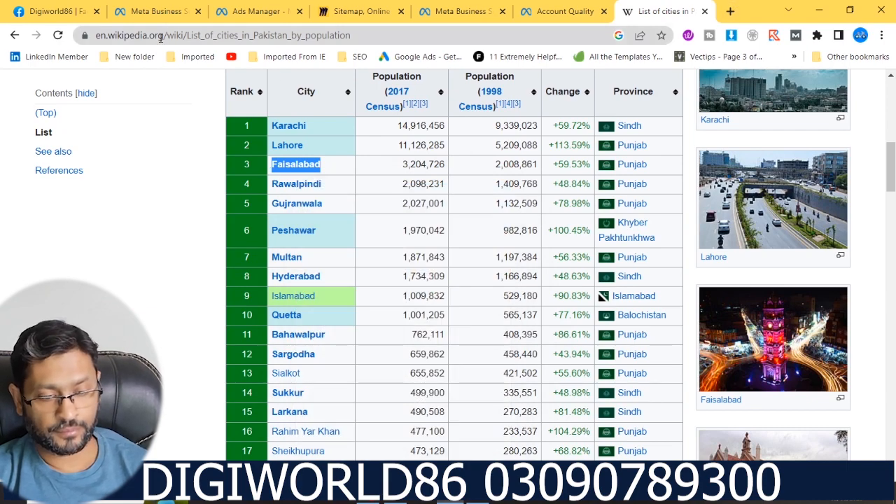
- Replace the location search text in Ads Manager with Faisalabad and include the city Faisalabad, Punjab, Pakistan
{"action": "left_click", "coordinate": [155, 11]}
{"action": "left_click", "coordinate": [238, 11]}
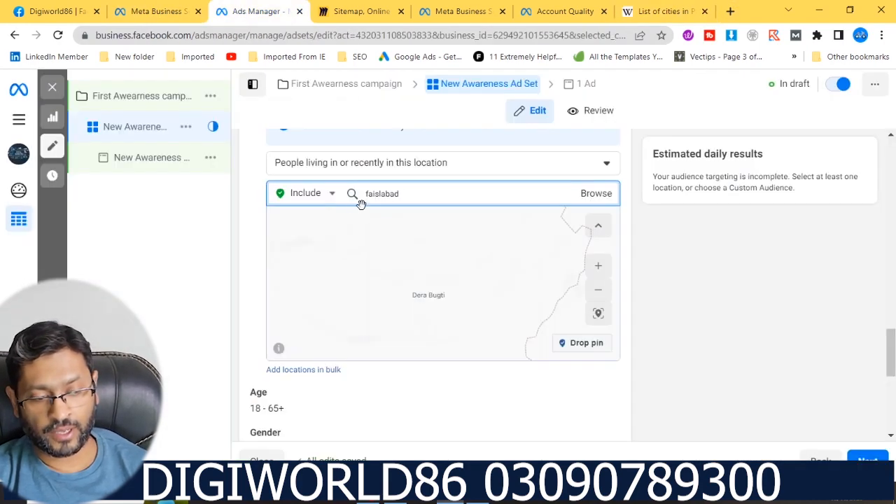
{"action": "left_click_drag", "start_coordinate": [319, 190], "coordinate": [408, 190]}
{"action": "double_click", "coordinate": [408, 190]}
{"action": "type", "text": "Faisalabad"}
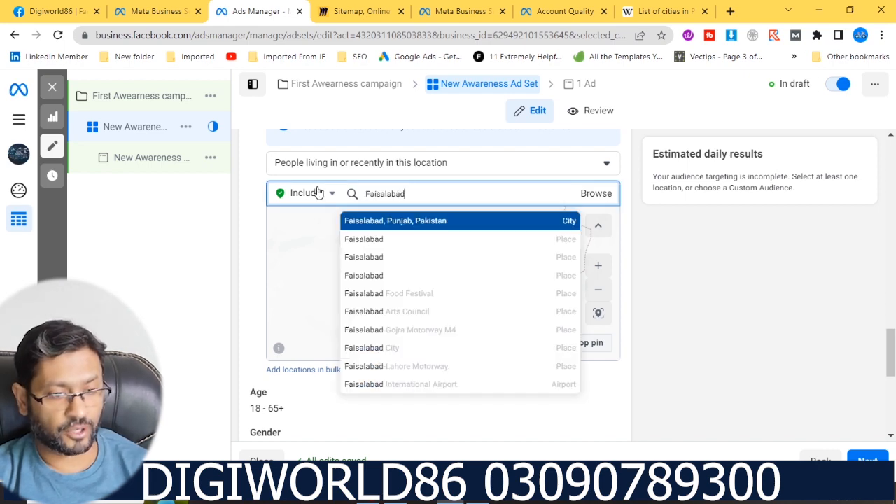
{"action": "left_click", "coordinate": [403, 221]}
- Copy Rawalpindi from the Wikipedia list and include the city Rawalpindi, Punjab, Pakistan in the ad set's locations
{"action": "left_click", "coordinate": [662, 11]}
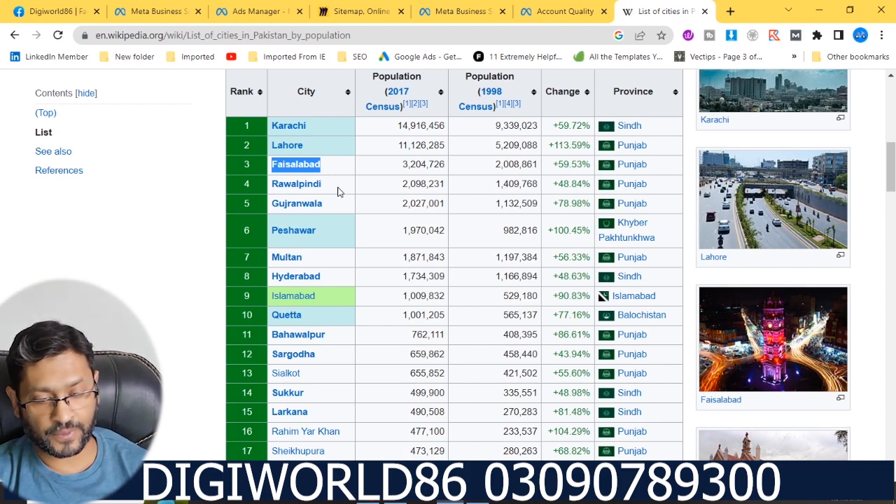
{"action": "double_click", "coordinate": [297, 184]}
{"action": "key", "text": "ctrl+c"}
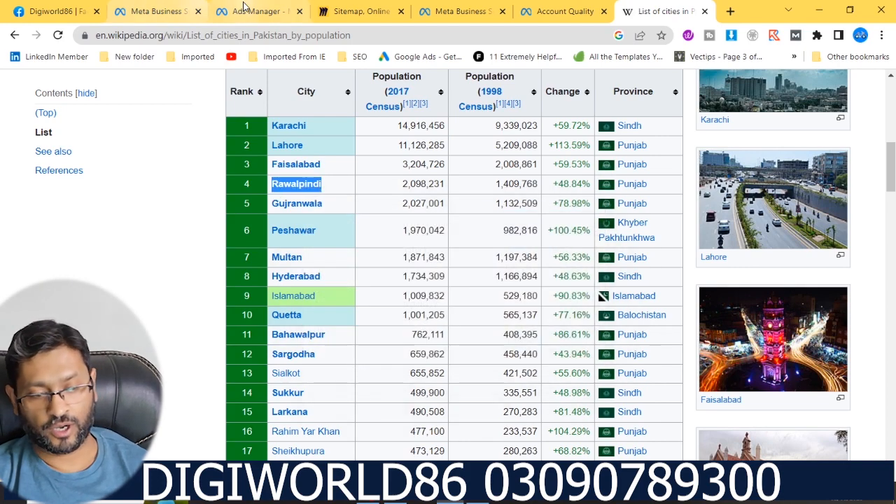
{"action": "left_click", "coordinate": [243, 7]}
{"action": "key", "text": "ctrl+v"}
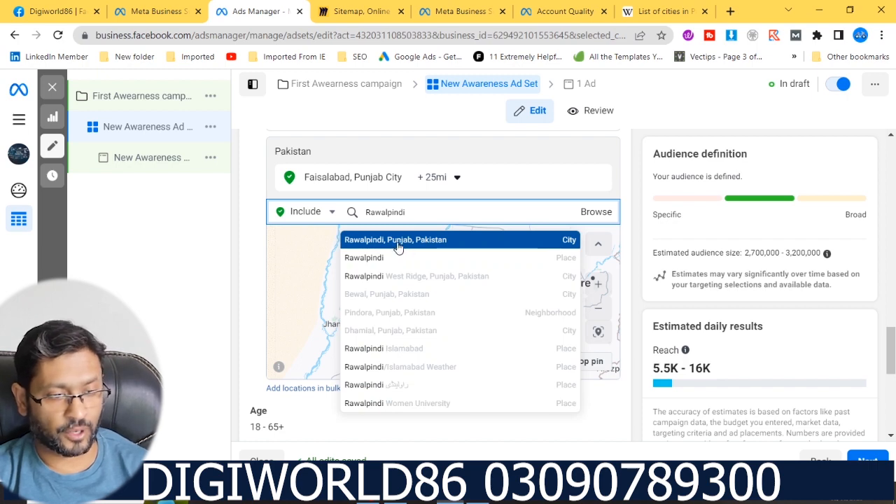
{"action": "left_click", "coordinate": [398, 246]}
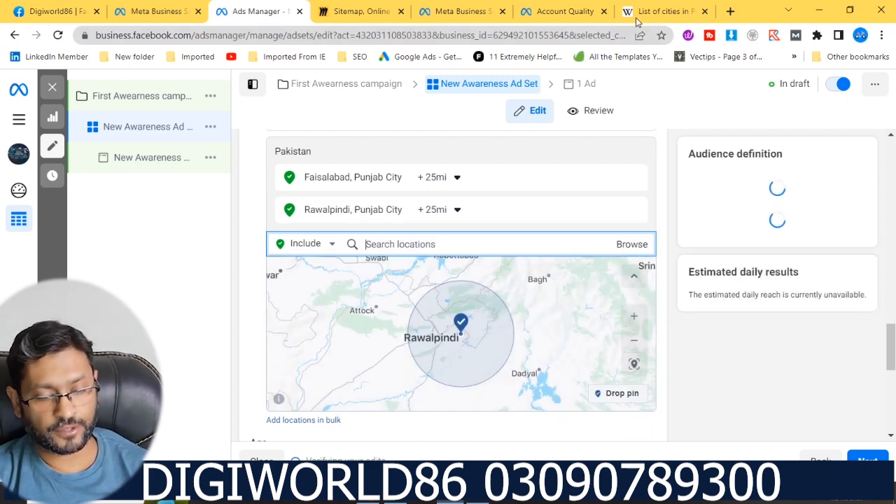
- Copy Gujranwala from the Wikipedia list and include the city Gujranwala, Punjab, Pakistan in the ad set's locations
{"action": "left_click", "coordinate": [633, 13]}
{"action": "double_click", "coordinate": [331, 203]}
{"action": "key", "text": "ctrl+c"}
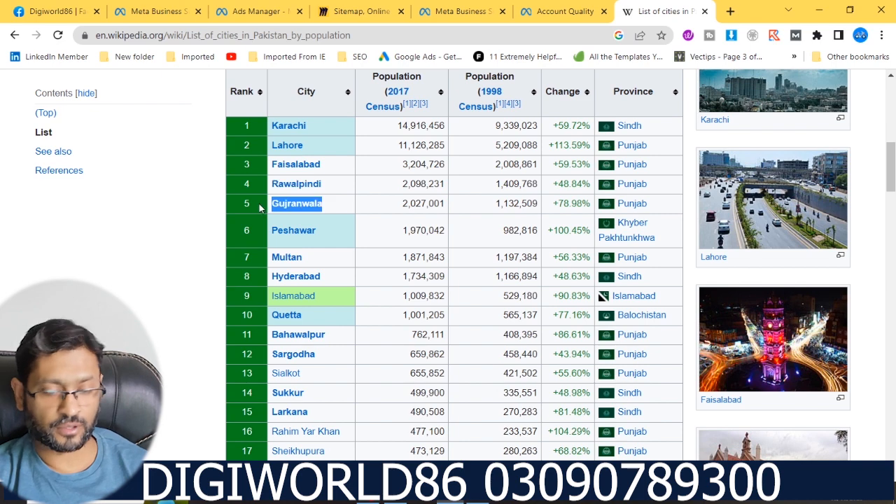
{"action": "left_click", "coordinate": [223, 10]}
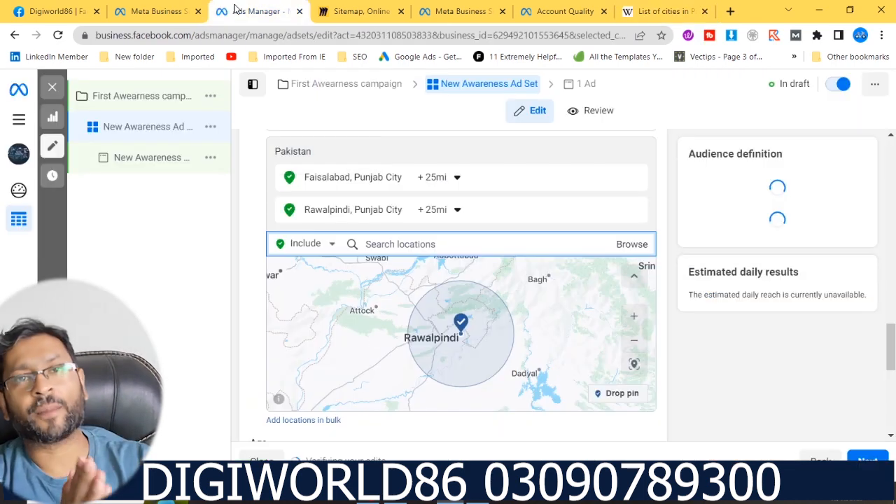
{"action": "key", "text": "ctrl+v"}
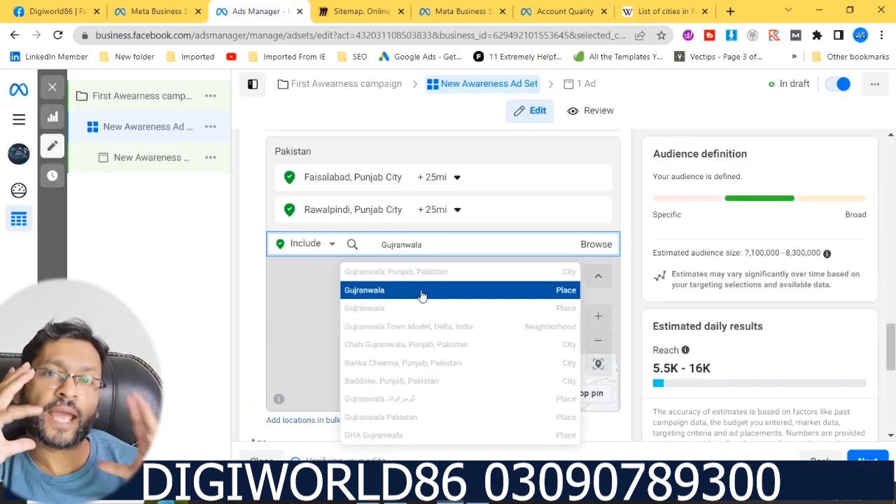
{"action": "left_click", "coordinate": [410, 273]}
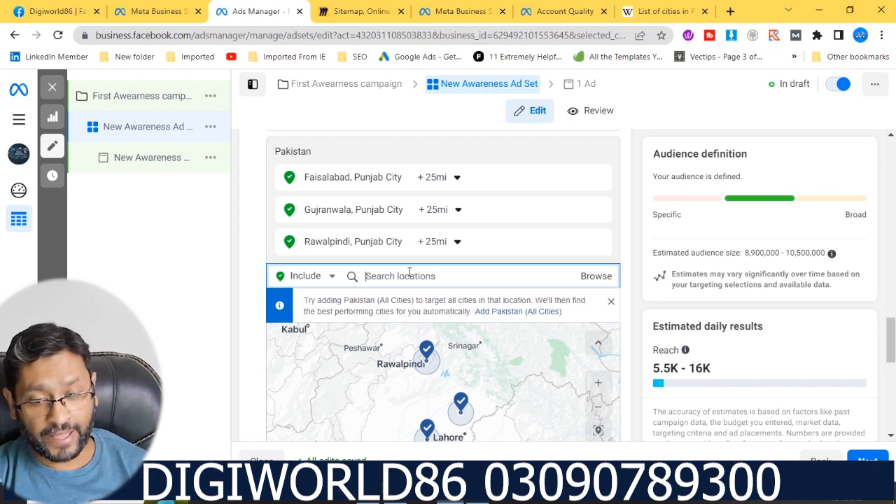
- Edit the audience age range, keeping the minimum at 18 and setting the maximum to 55
{"action": "left_click_drag", "start_coordinate": [891, 357], "coordinate": [891, 394]}
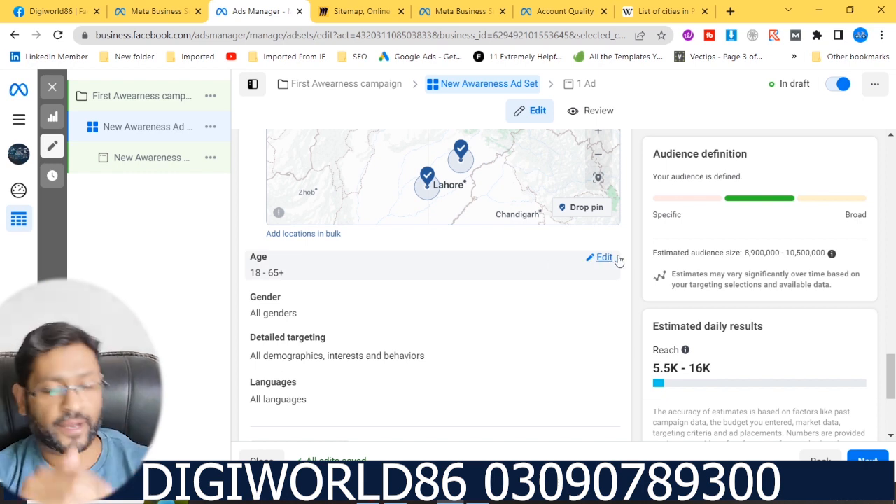
{"action": "left_click", "coordinate": [613, 260]}
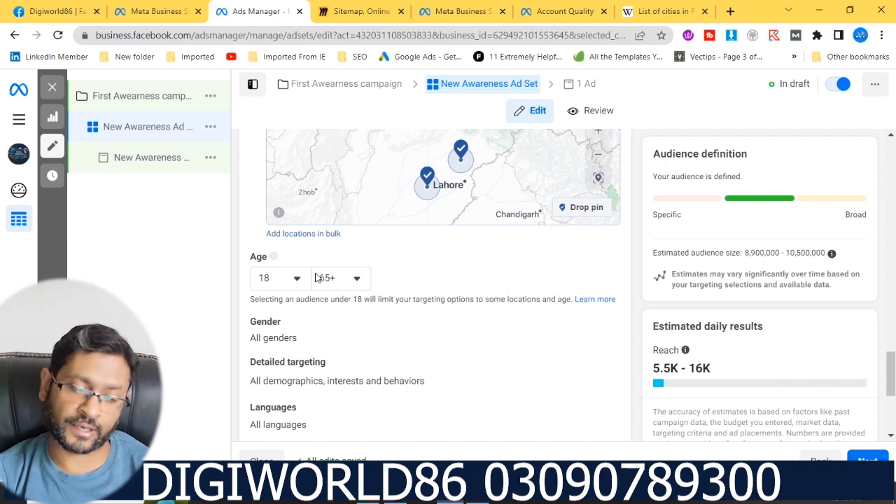
{"action": "left_click", "coordinate": [293, 280]}
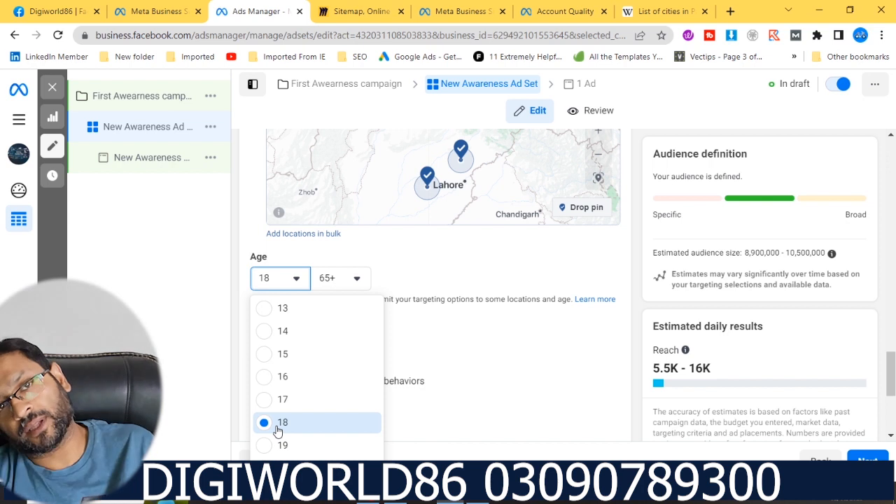
{"action": "left_click", "coordinate": [356, 287]}
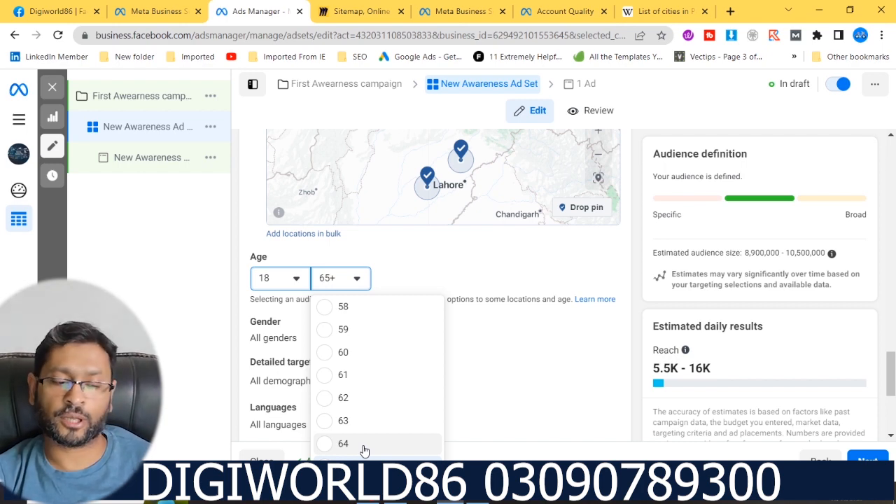
{"action": "scroll", "coordinate": [365, 450], "scroll_direction": "up", "scroll_amount": 3}
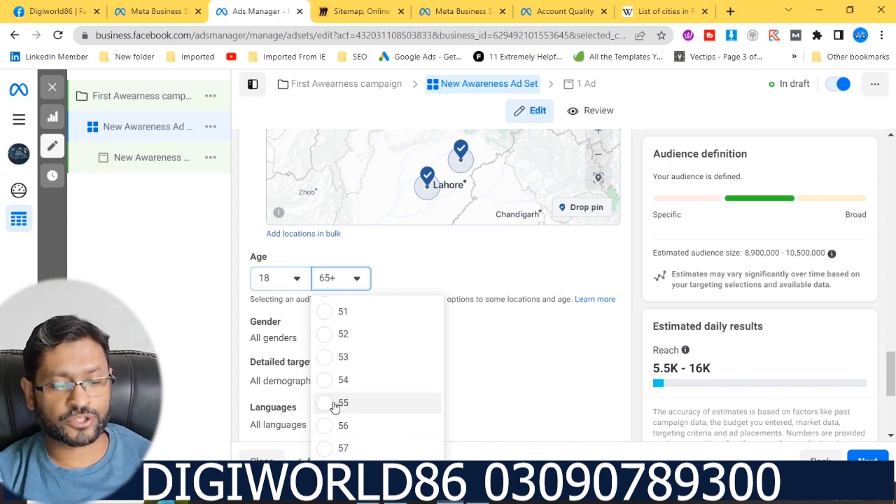
{"action": "left_click", "coordinate": [341, 404]}
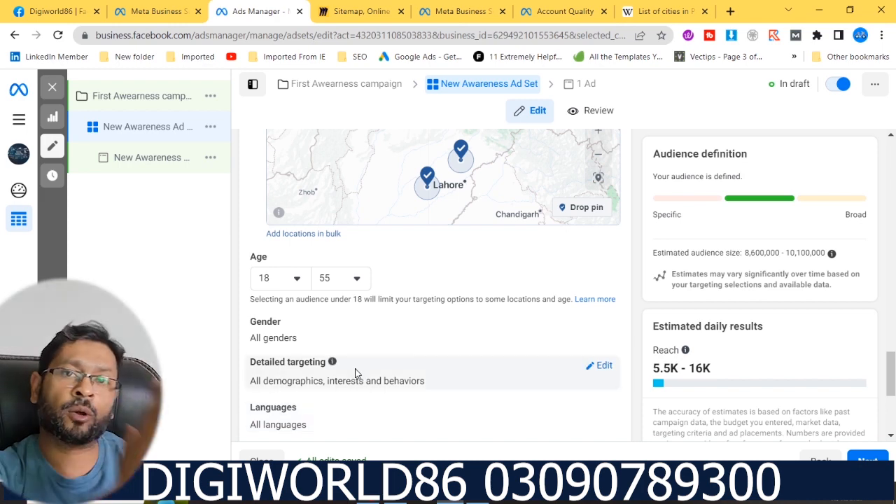
- Open the gender and detailed targeting settings for editing and review the audience section from custom audiences and locations down to languages
{"action": "scroll", "coordinate": [355, 371], "scroll_direction": "down", "scroll_amount": 1}
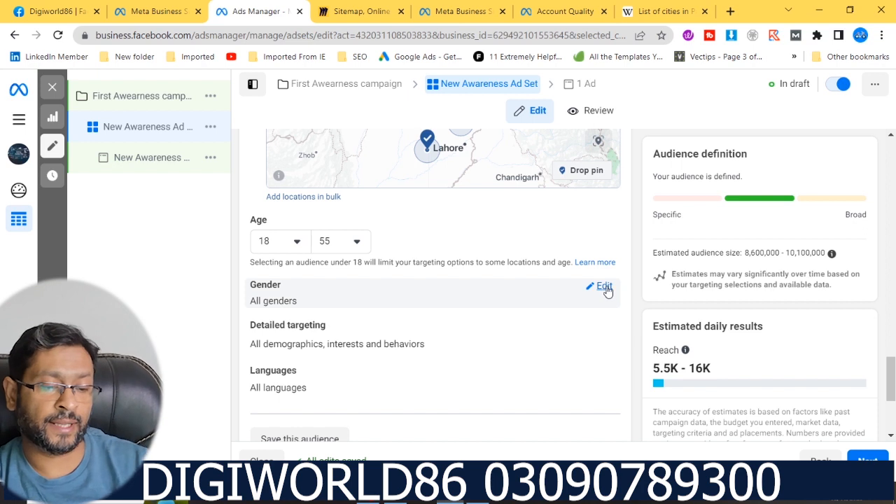
{"action": "left_click", "coordinate": [605, 288]}
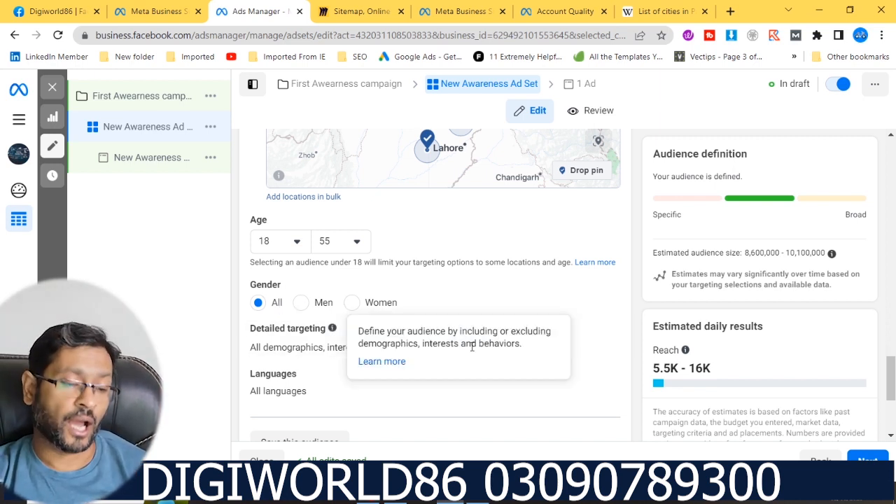
{"action": "left_click", "coordinate": [608, 333]}
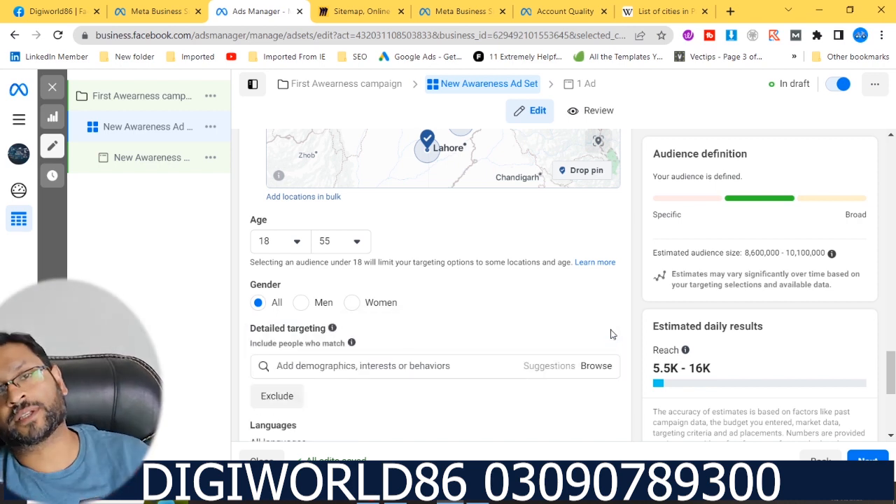
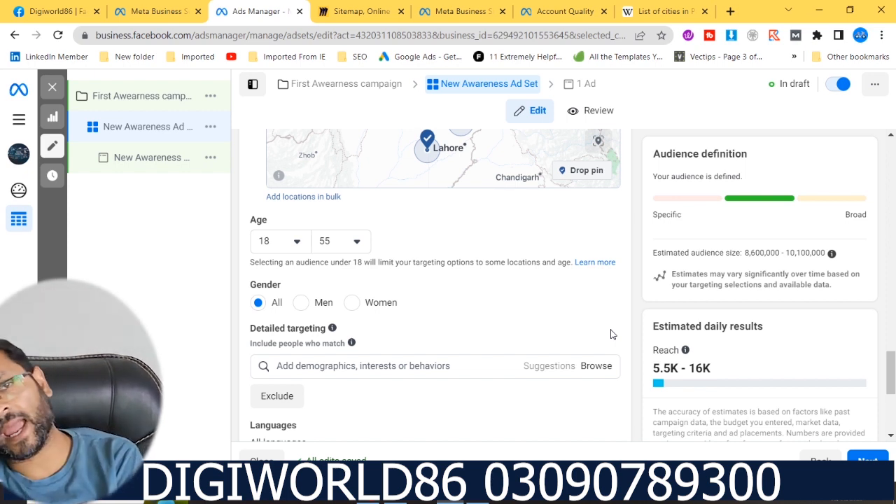
{"action": "scroll", "coordinate": [398, 366], "scroll_direction": "down", "scroll_amount": 1}
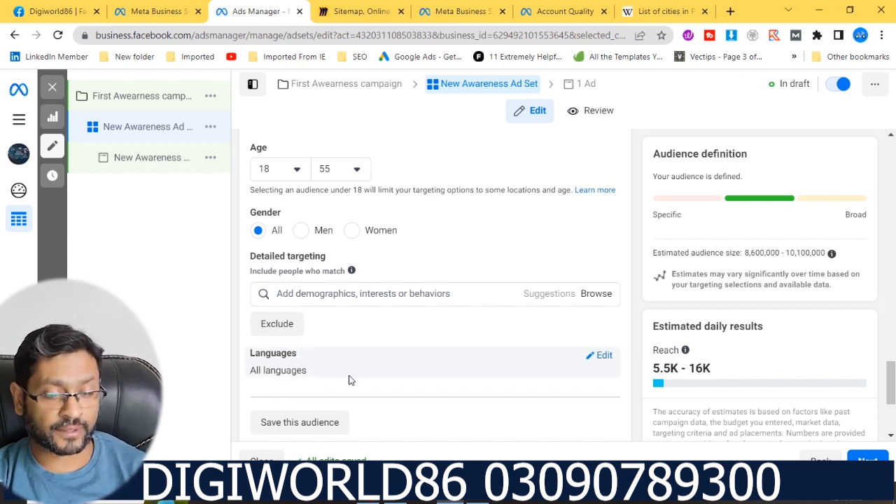
{"action": "scroll", "coordinate": [348, 380], "scroll_direction": "down", "scroll_amount": 2}
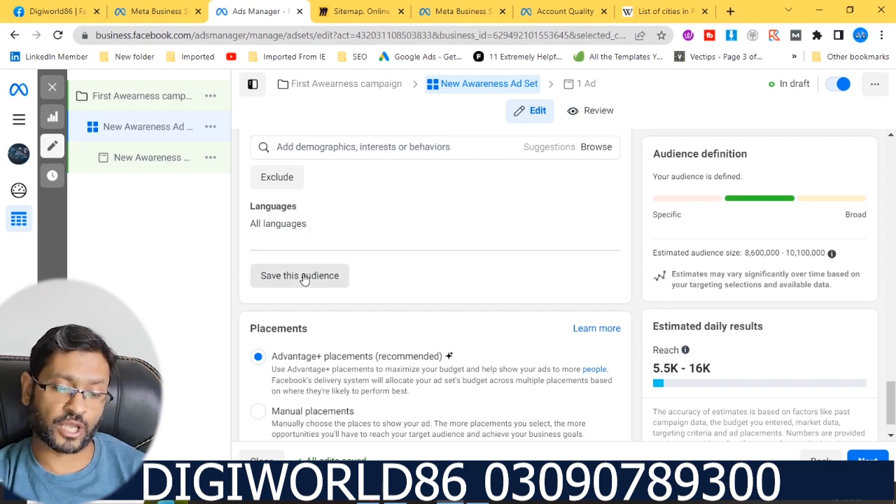
{"action": "scroll", "coordinate": [304, 279], "scroll_direction": "up", "scroll_amount": 10}
{"action": "scroll", "coordinate": [304, 279], "scroll_direction": "up", "scroll_amount": 2}
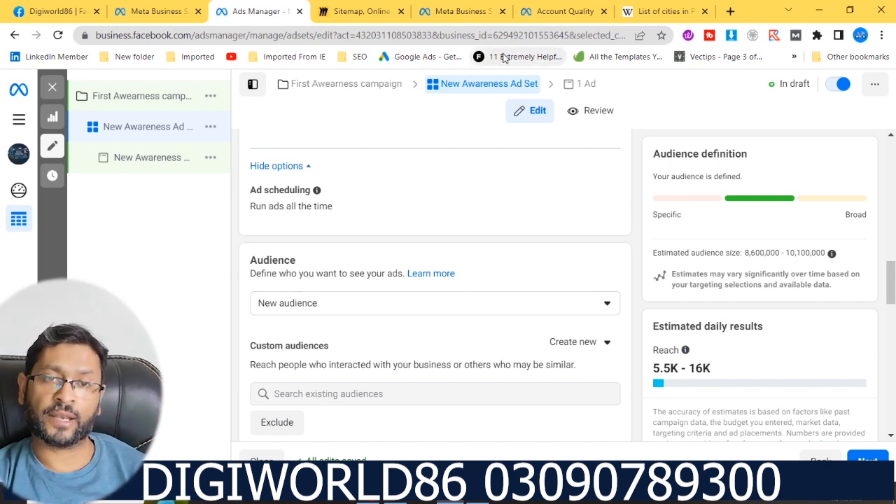
{"action": "scroll", "coordinate": [461, 265], "scroll_direction": "down", "scroll_amount": 5}
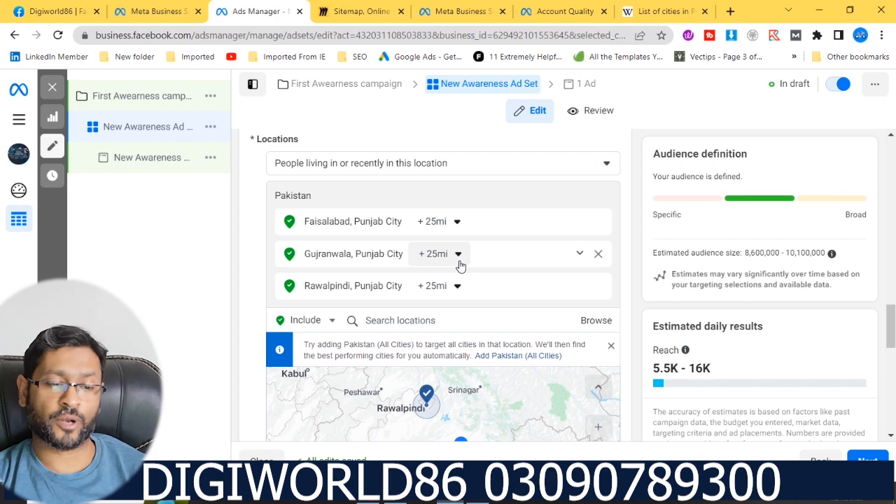
{"action": "scroll", "coordinate": [461, 265], "scroll_direction": "down", "scroll_amount": 8}
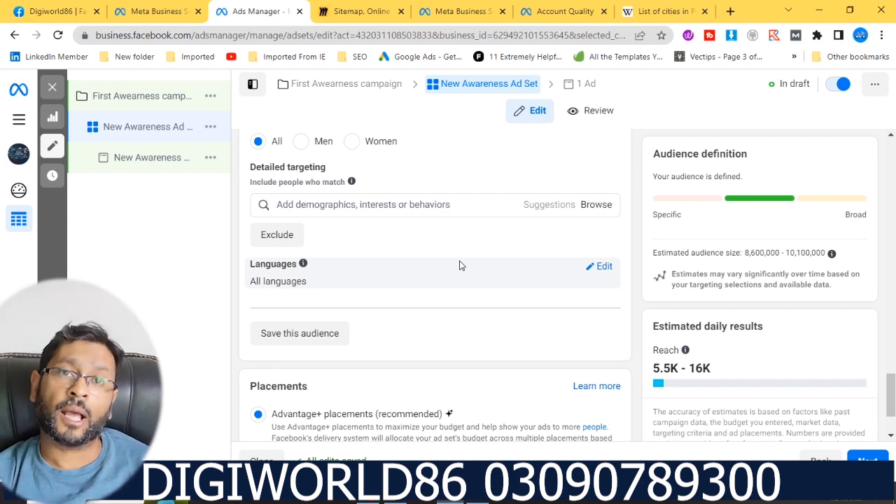
- Switch the ad set to manual placements and look over the selectable platforms and placements
{"action": "scroll", "coordinate": [460, 262], "scroll_direction": "down", "scroll_amount": 2}
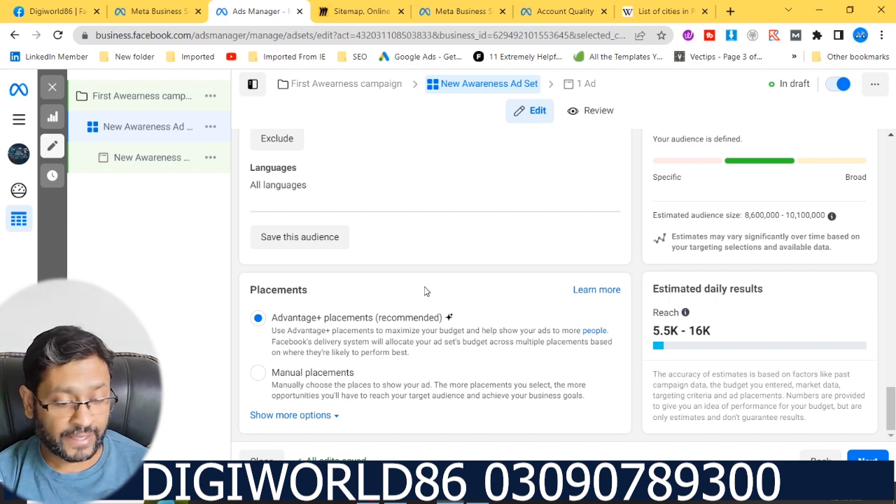
{"action": "left_click", "coordinate": [258, 373]}
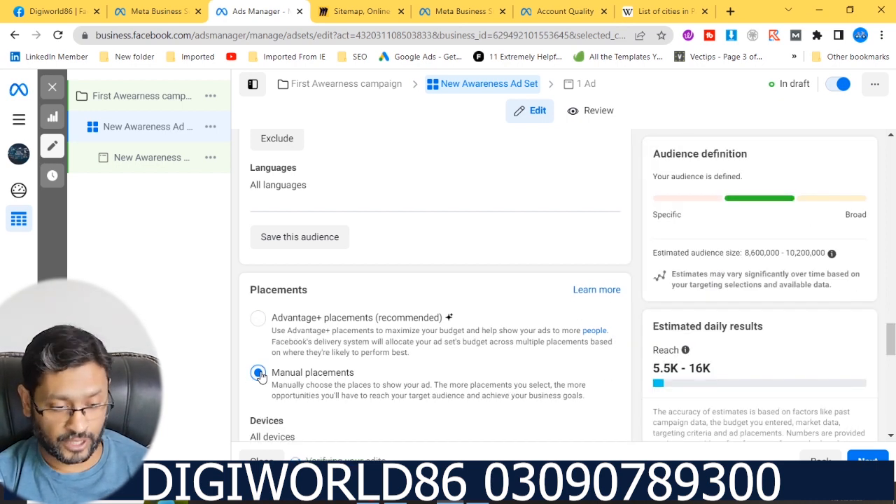
{"action": "scroll", "coordinate": [260, 376], "scroll_direction": "down", "scroll_amount": 3}
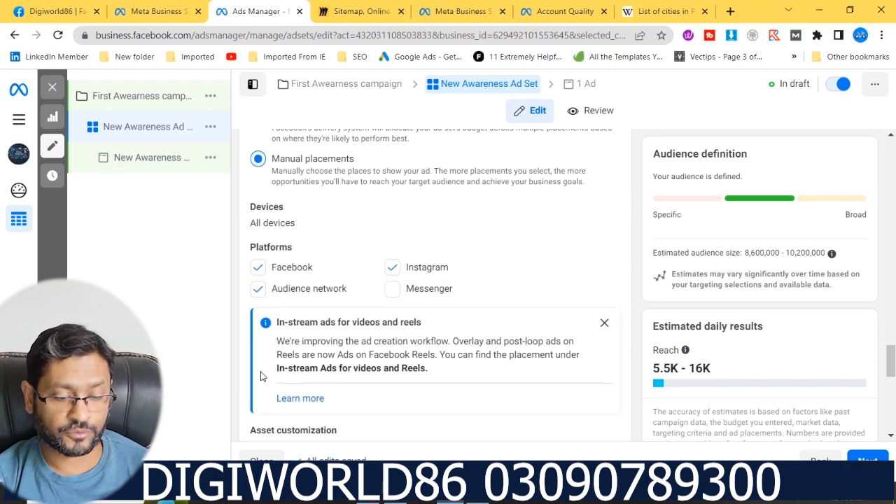
{"action": "scroll", "coordinate": [260, 376], "scroll_direction": "down", "scroll_amount": 4}
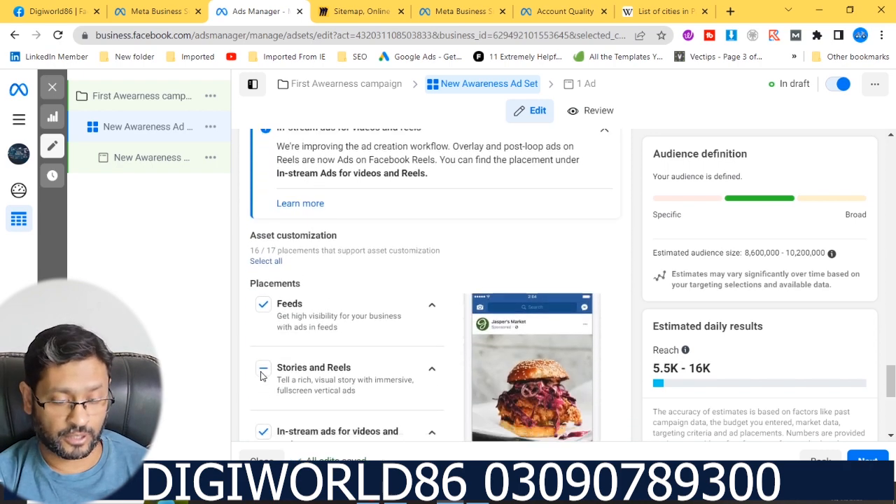
{"action": "scroll", "coordinate": [261, 376], "scroll_direction": "down", "scroll_amount": 3}
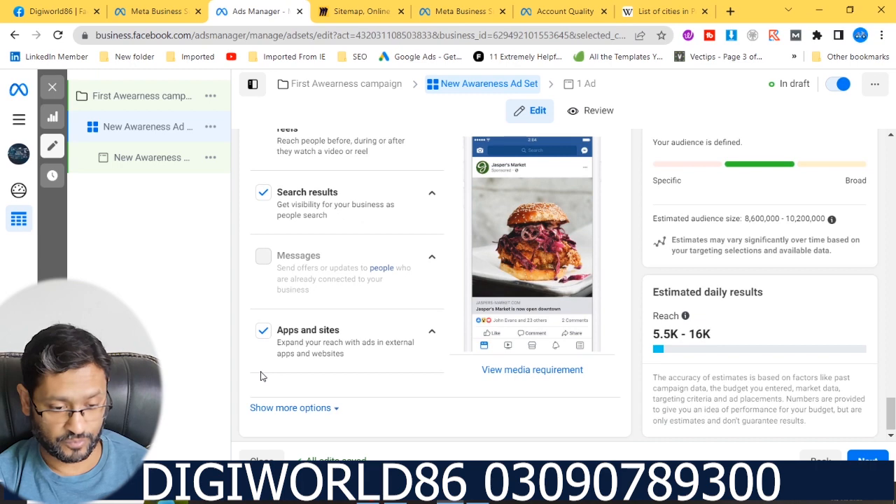
- Examine the additional placement options, including mobile devices, skippable ads and brand safety, and continue to the New Awareness Ad
{"action": "left_click", "coordinate": [283, 405]}
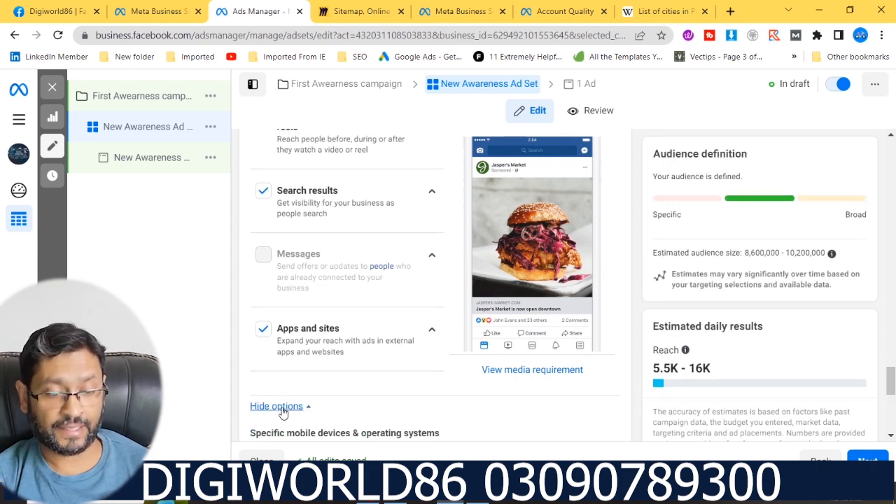
{"action": "scroll", "coordinate": [283, 413], "scroll_direction": "down", "scroll_amount": 3}
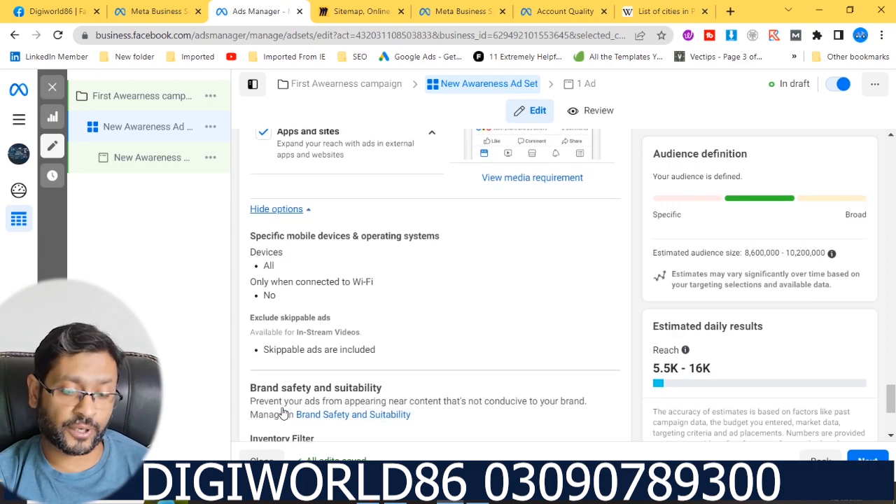
{"action": "scroll", "coordinate": [283, 413], "scroll_direction": "up", "scroll_amount": 3}
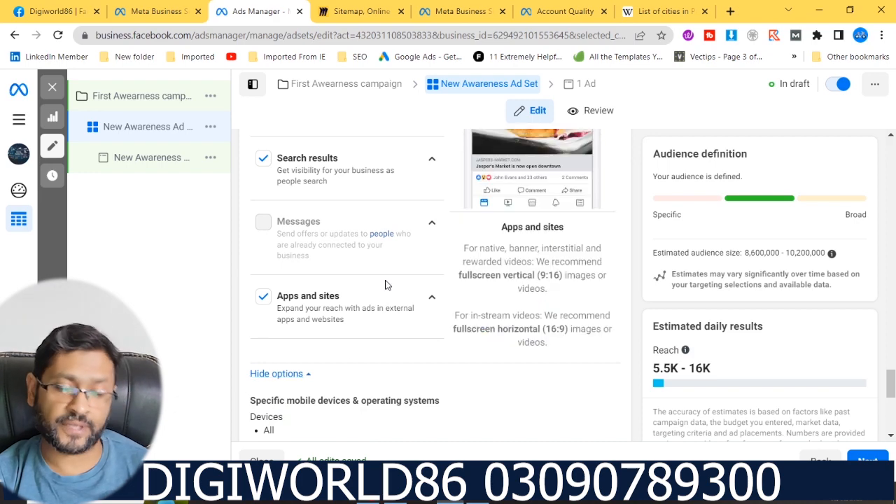
{"action": "scroll", "coordinate": [385, 285], "scroll_direction": "down", "scroll_amount": 1}
{"action": "scroll", "coordinate": [385, 285], "scroll_direction": "up", "scroll_amount": 3}
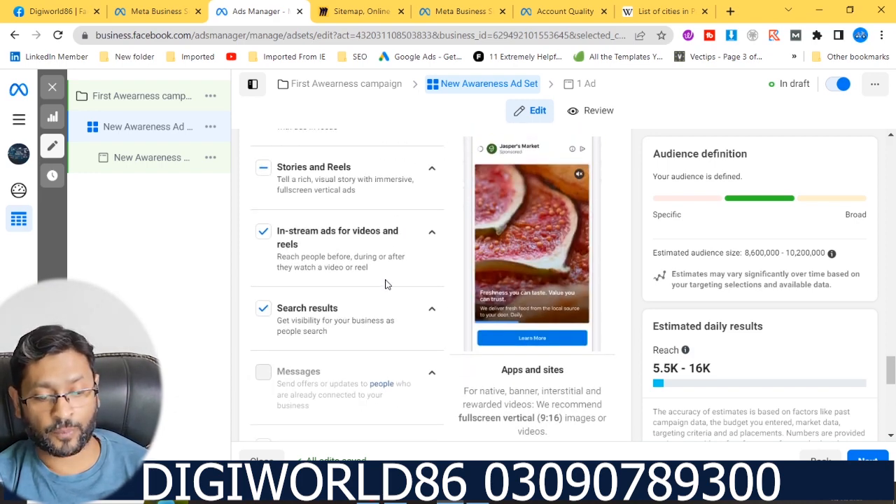
{"action": "scroll", "coordinate": [330, 308], "scroll_direction": "down", "scroll_amount": 4}
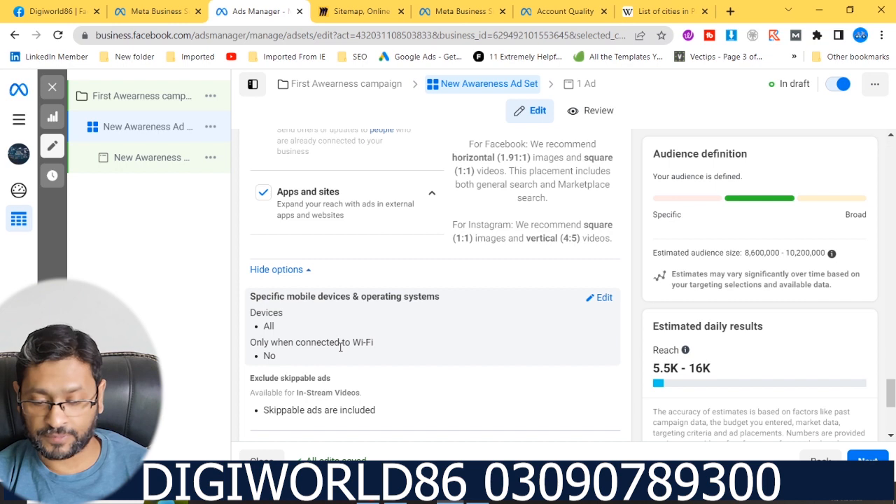
{"action": "scroll", "coordinate": [341, 346], "scroll_direction": "down", "scroll_amount": 3}
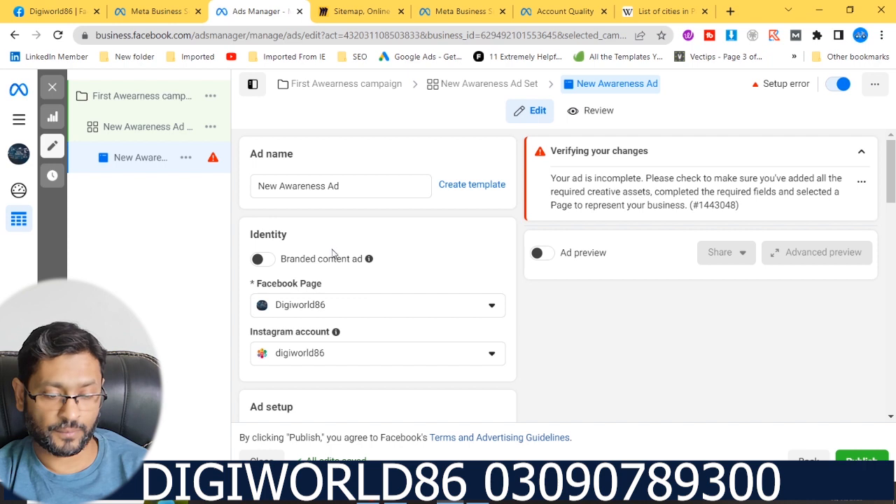
- Turn the Branded content ad option on and back off in the ad's identity settings
{"action": "left_click", "coordinate": [264, 260]}
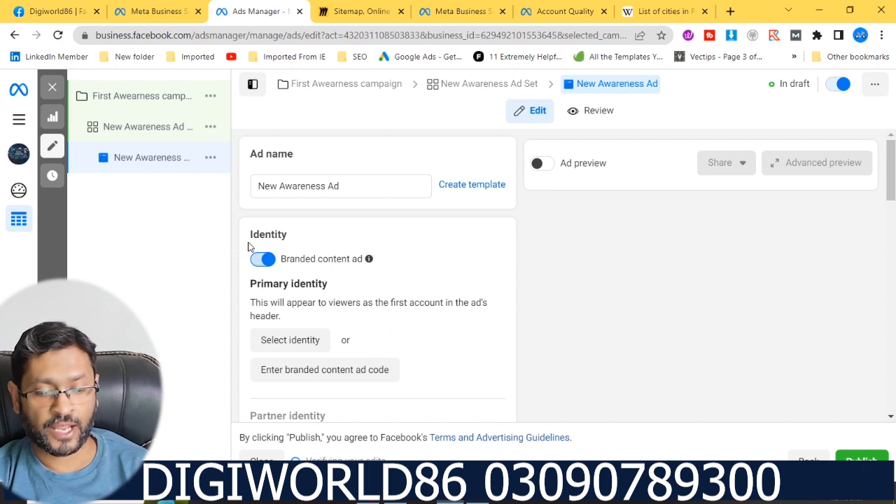
{"action": "left_click", "coordinate": [255, 264]}
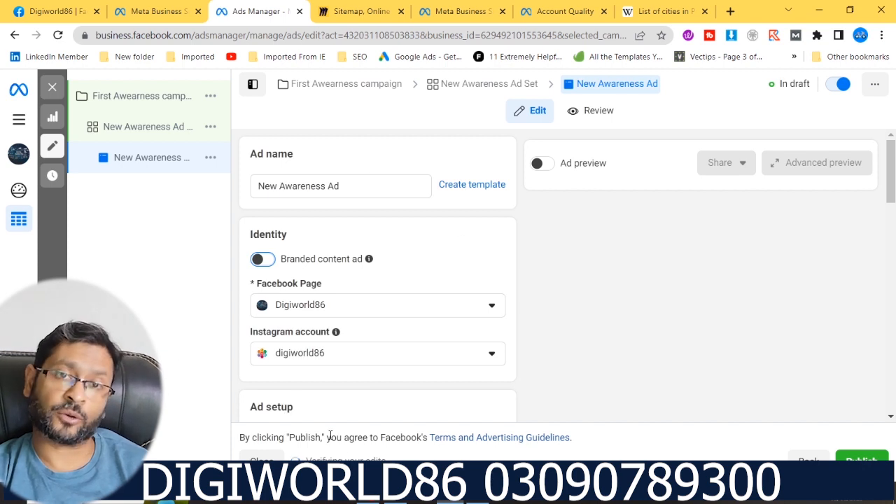
{"action": "mouse_move", "coordinate": [348, 326]}
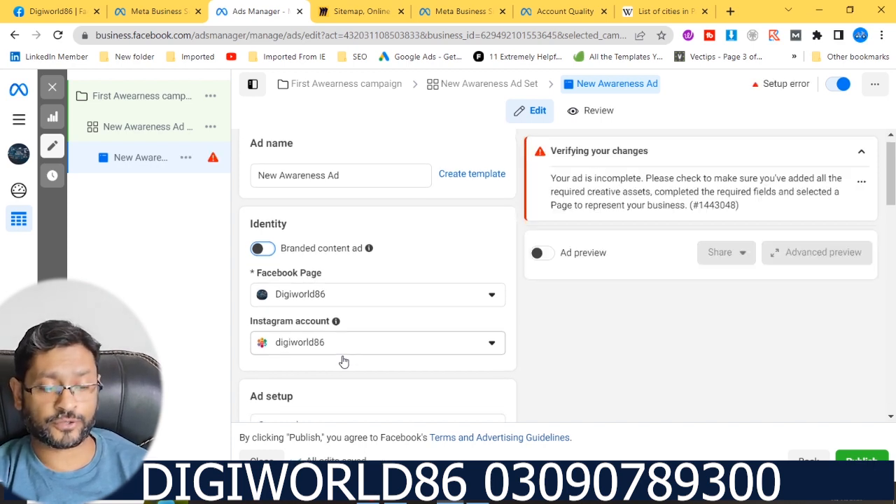
- Review the ad setup and format choices, and start adding an image as the ad creative's media
{"action": "scroll", "coordinate": [343, 361], "scroll_direction": "down", "scroll_amount": 2}
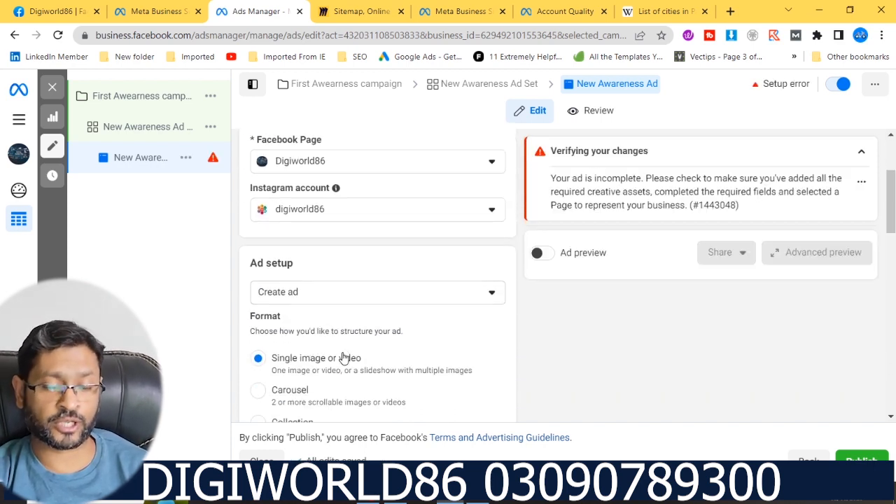
{"action": "scroll", "coordinate": [343, 359], "scroll_direction": "down", "scroll_amount": 2}
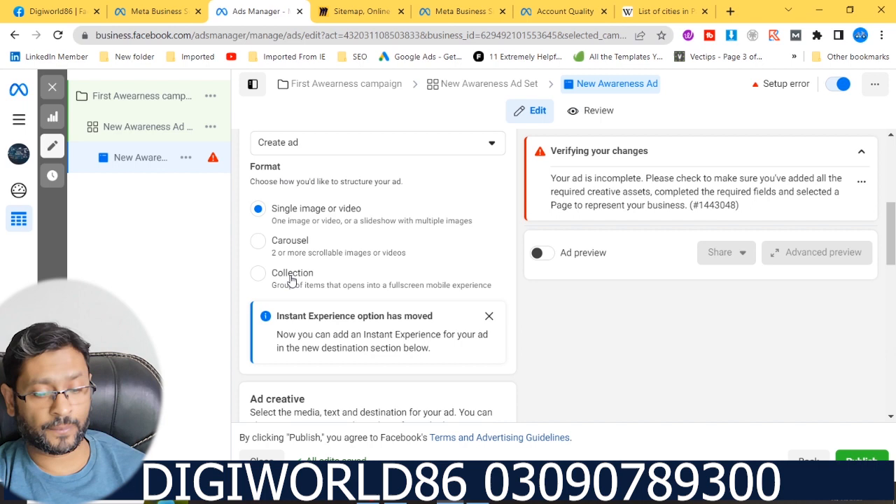
{"action": "scroll", "coordinate": [292, 281], "scroll_direction": "down", "scroll_amount": 2}
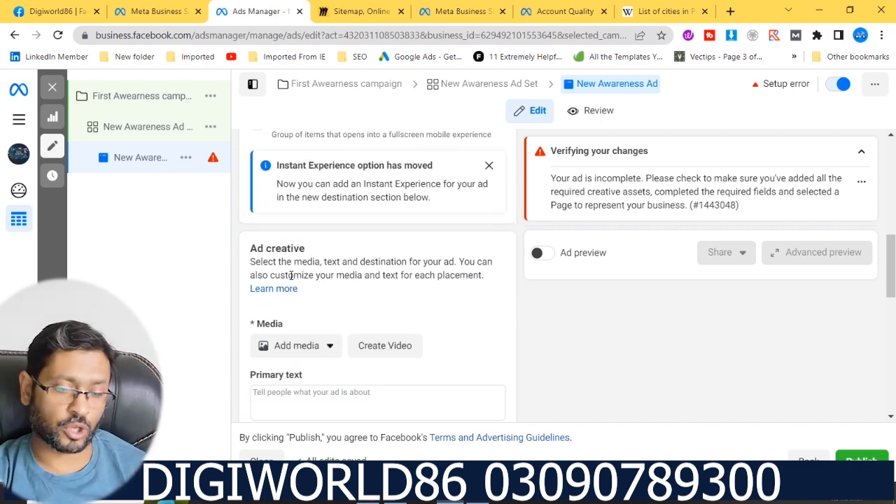
{"action": "scroll", "coordinate": [292, 275], "scroll_direction": "up", "scroll_amount": 3}
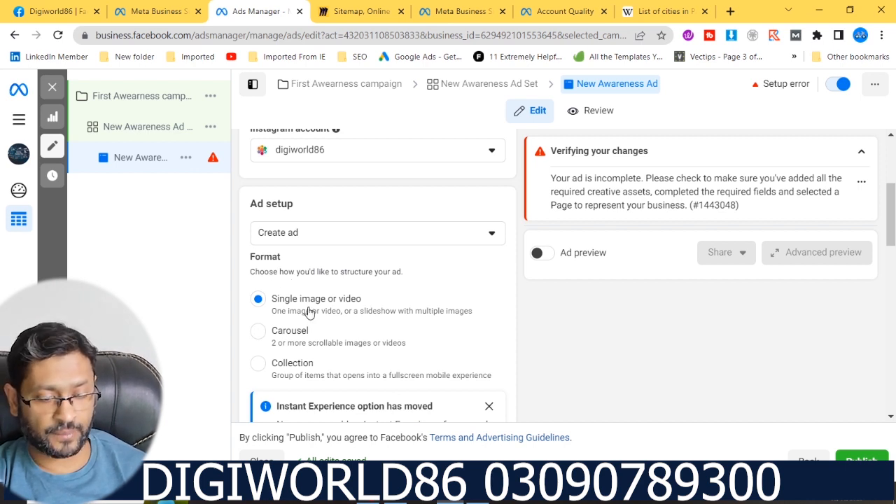
{"action": "scroll", "coordinate": [309, 312], "scroll_direction": "down", "scroll_amount": 4}
{"action": "scroll", "coordinate": [309, 307], "scroll_direction": "down", "scroll_amount": 1}
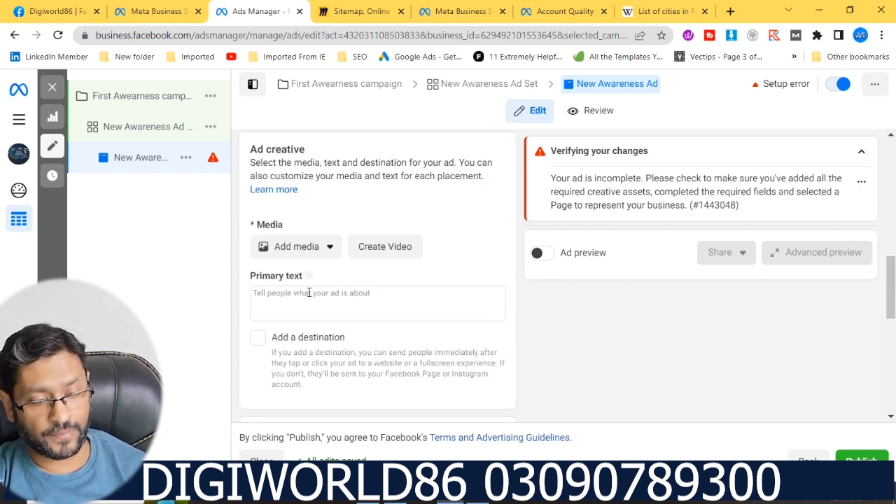
{"action": "left_click", "coordinate": [280, 249]}
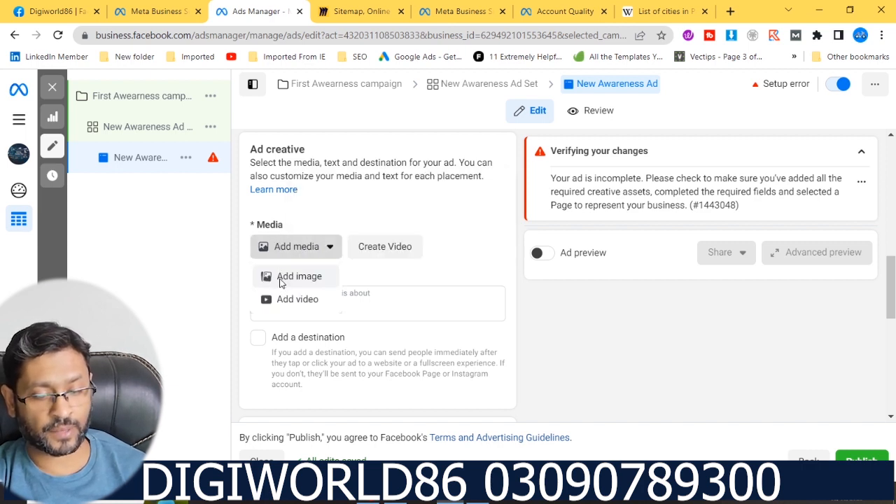
{"action": "left_click", "coordinate": [284, 278]}
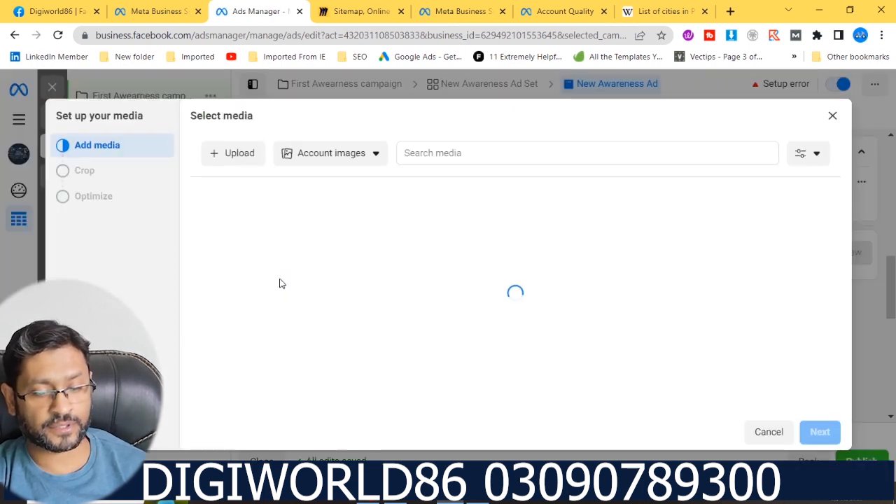
- Upload the cambodi image from the bhai > perfume > ads folder as the ad's media and accept the suggested placement crops
{"action": "left_click", "coordinate": [375, 155]}
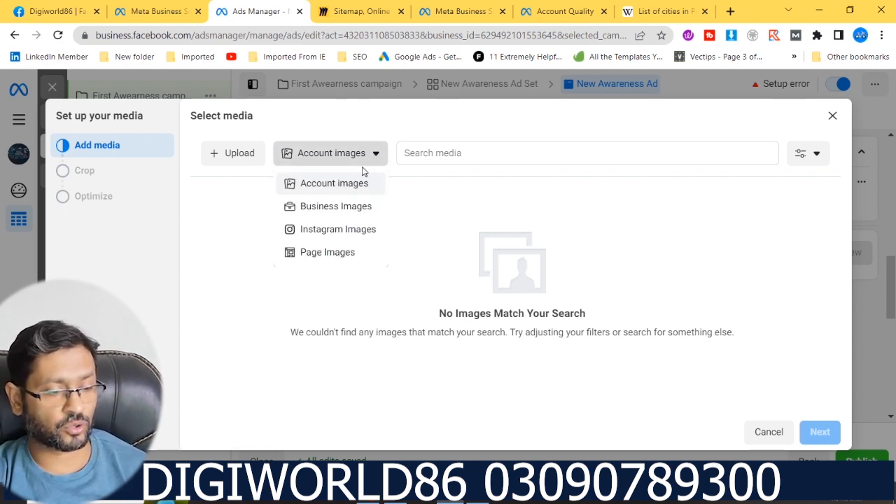
{"action": "left_click", "coordinate": [224, 148]}
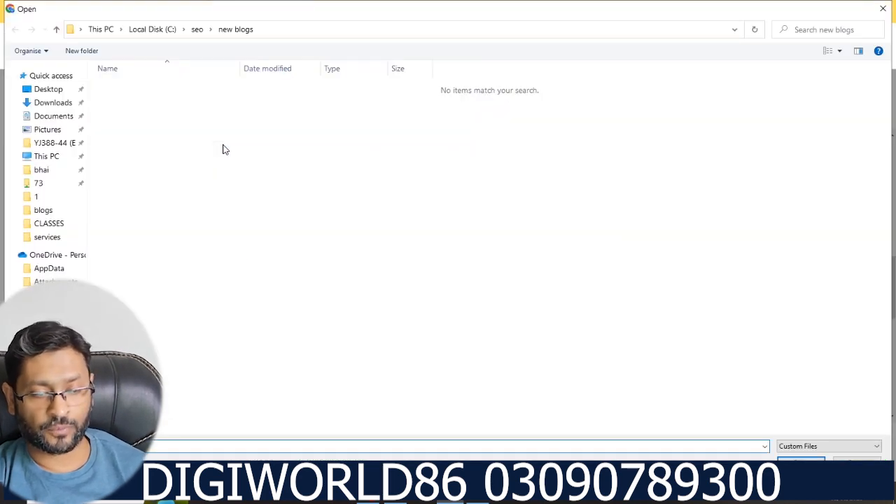
{"action": "left_click", "coordinate": [45, 171]}
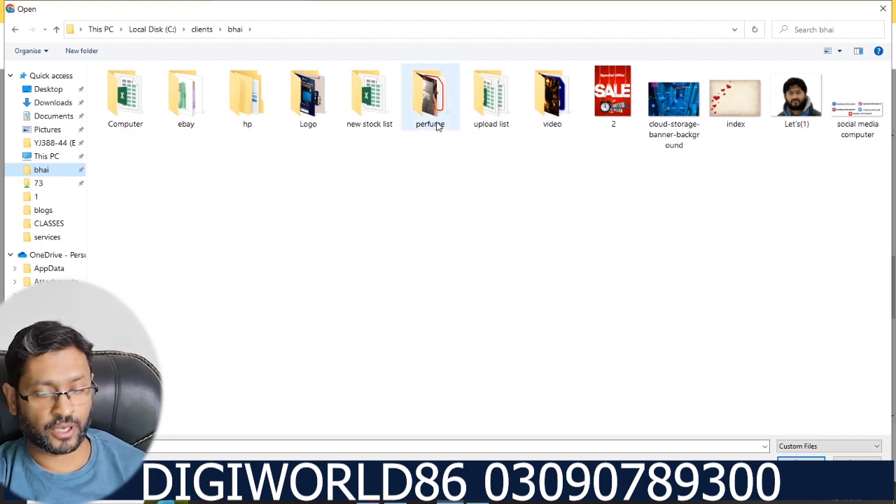
{"action": "double_click", "coordinate": [437, 125]}
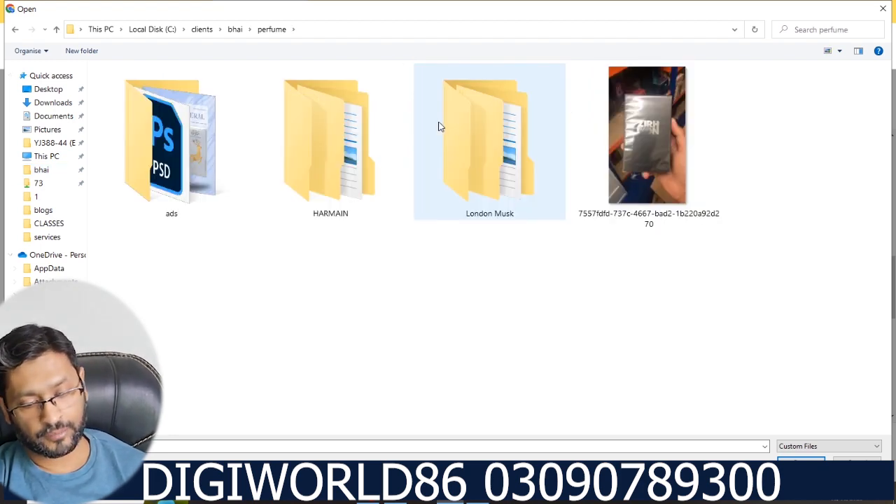
{"action": "double_click", "coordinate": [214, 186]}
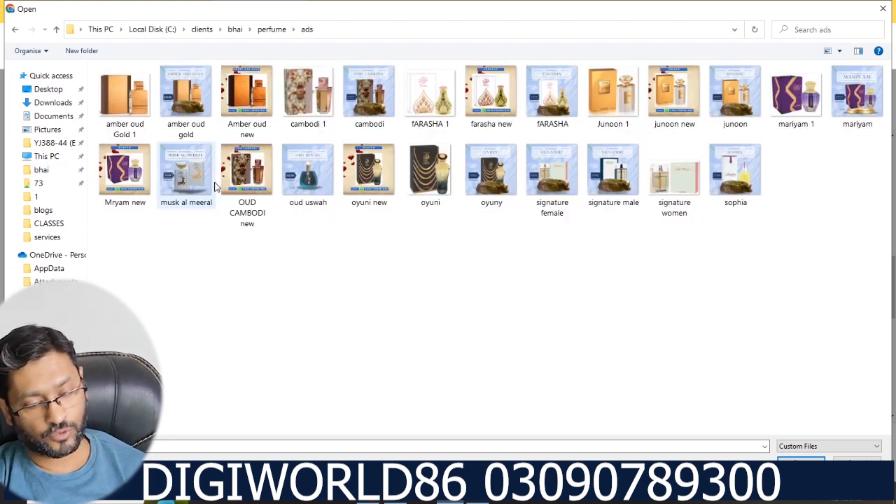
{"action": "double_click", "coordinate": [367, 105]}
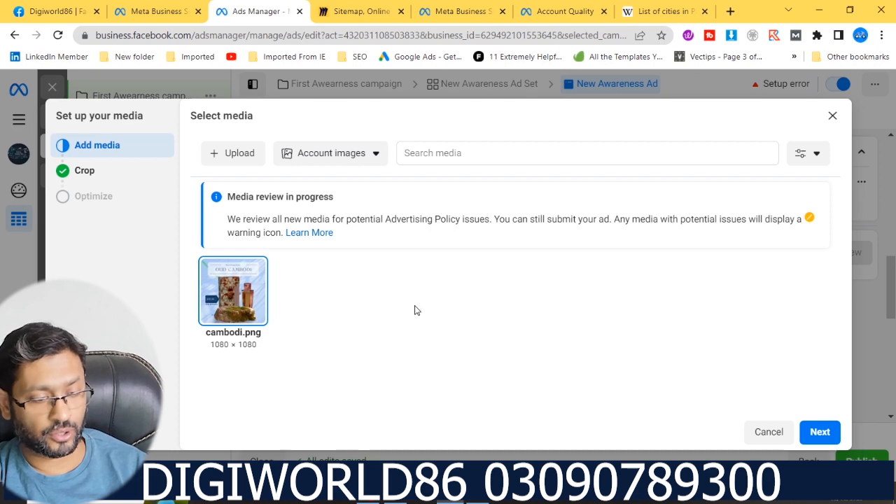
{"action": "left_click", "coordinate": [820, 433]}
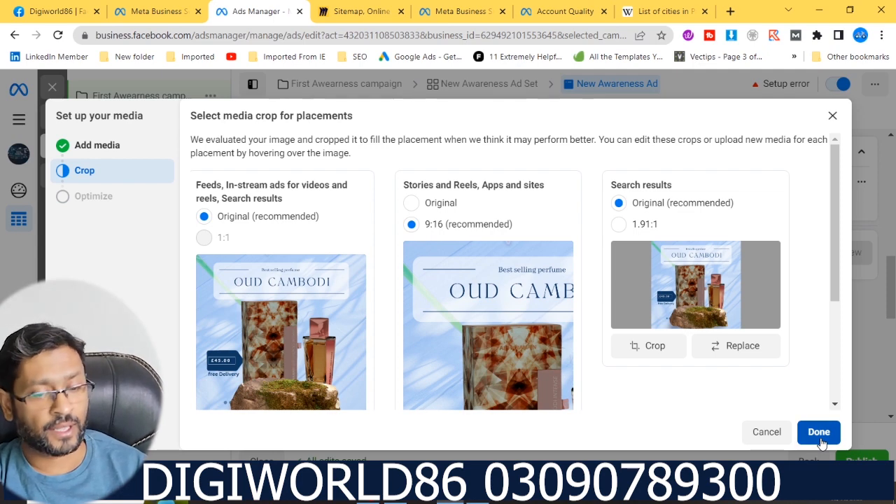
{"action": "left_click", "coordinate": [820, 433]}
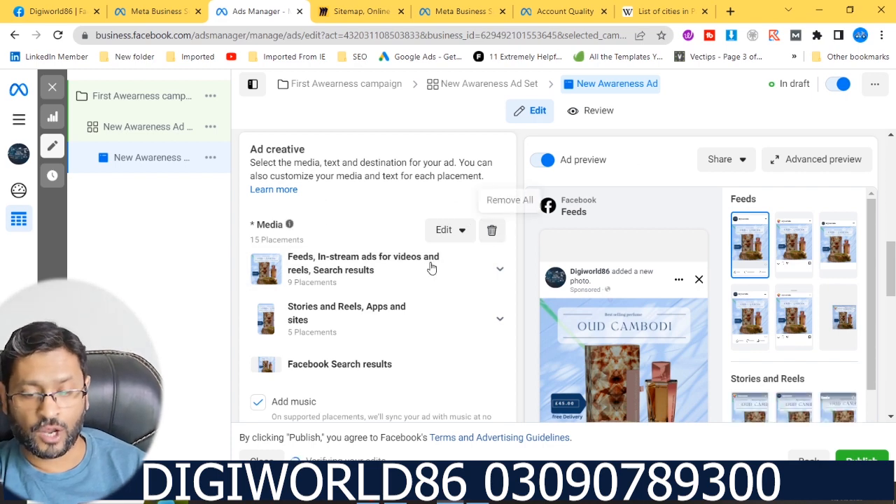
- Try out the ad's primary text with the sample entry "hdhdhdh" and clear it again
{"action": "scroll", "coordinate": [627, 304], "scroll_direction": "down", "scroll_amount": 1}
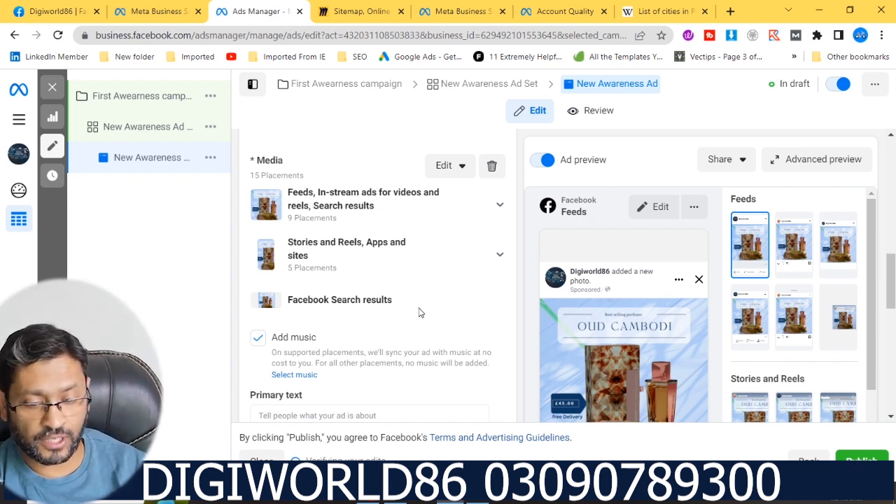
{"action": "scroll", "coordinate": [418, 310], "scroll_direction": "down", "scroll_amount": 3}
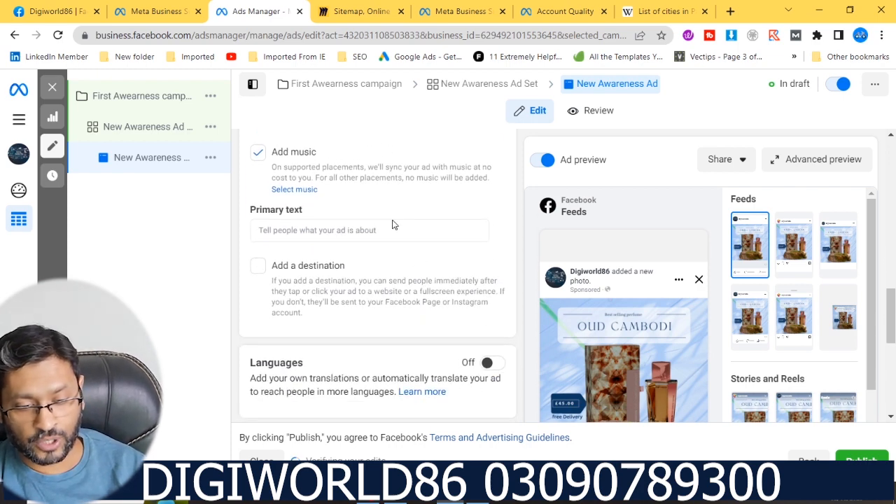
{"action": "left_click", "coordinate": [393, 227]}
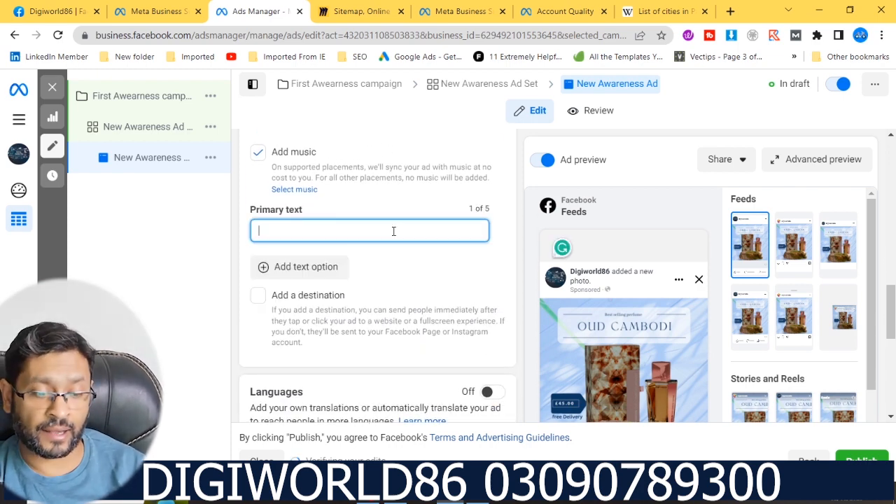
{"action": "type", "text": "hdhdhdh"}
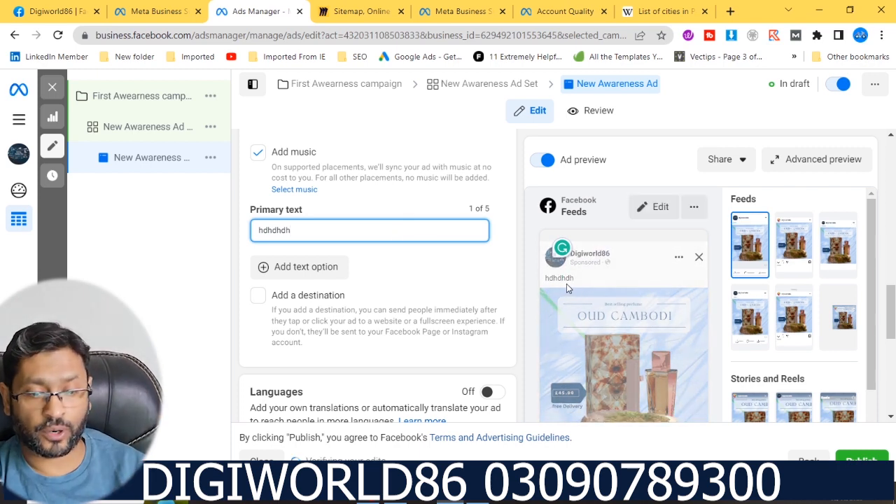
{"action": "left_click_drag", "start_coordinate": [297, 232], "coordinate": [213, 236]}
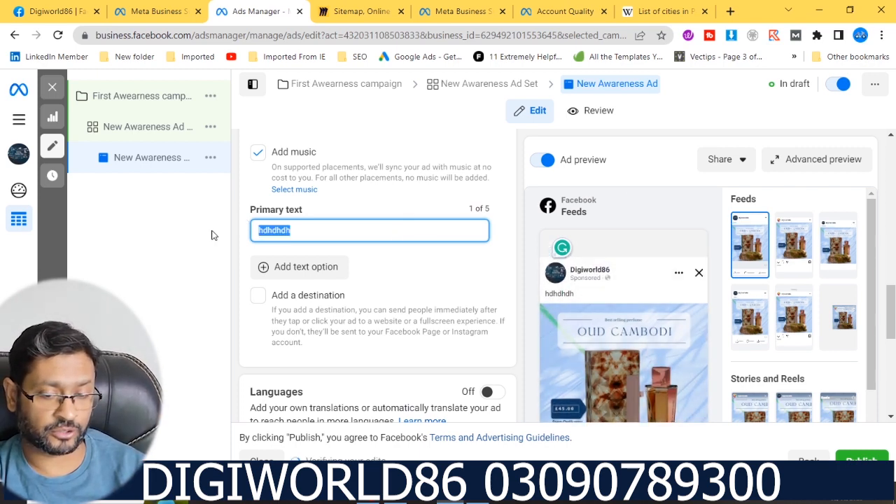
{"action": "key", "text": "BackSpace"}
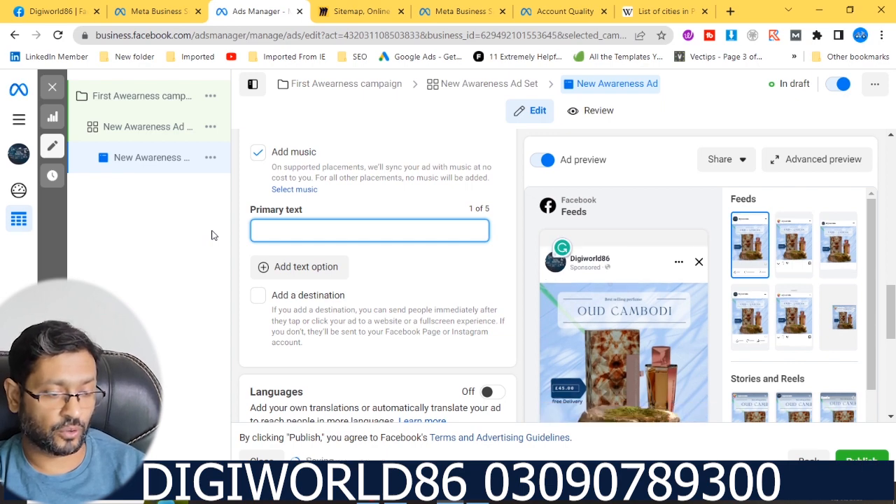
- Switch to the Miro board and delete the sales funnel diagram and everything else on it
{"action": "left_click", "coordinate": [359, 11]}
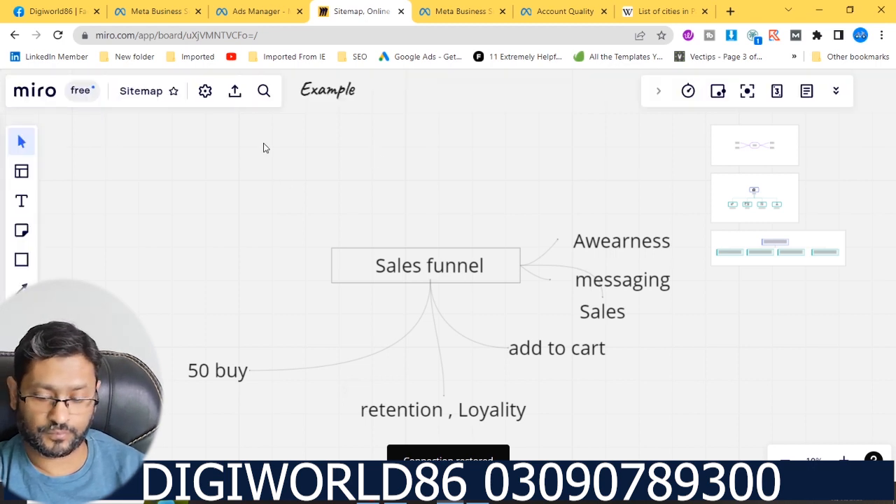
{"action": "left_click_drag", "start_coordinate": [196, 158], "coordinate": [835, 439]}
{"action": "key", "text": "Delete"}
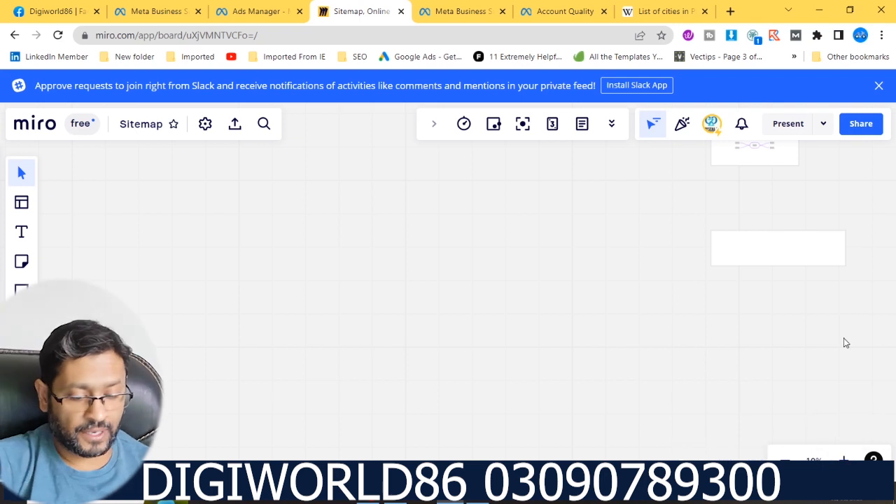
{"action": "key", "text": "ctrl+a"}
{"action": "key", "text": "Delete"}
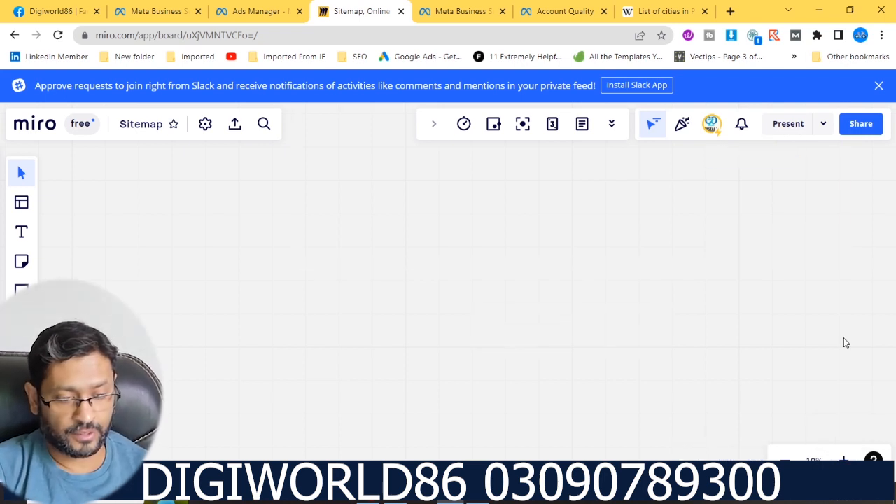
- Add a text object reading "Brand , Service: information" to the empty board
{"action": "left_click", "coordinate": [25, 237]}
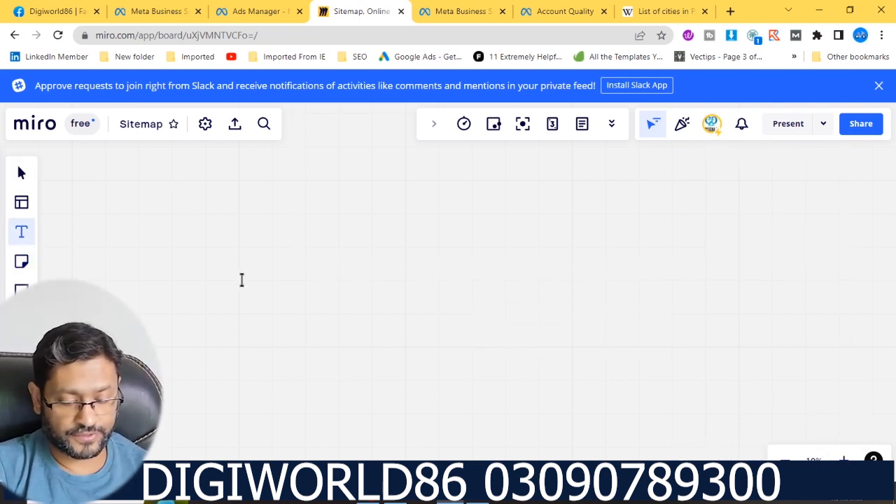
{"action": "left_click", "coordinate": [242, 281]}
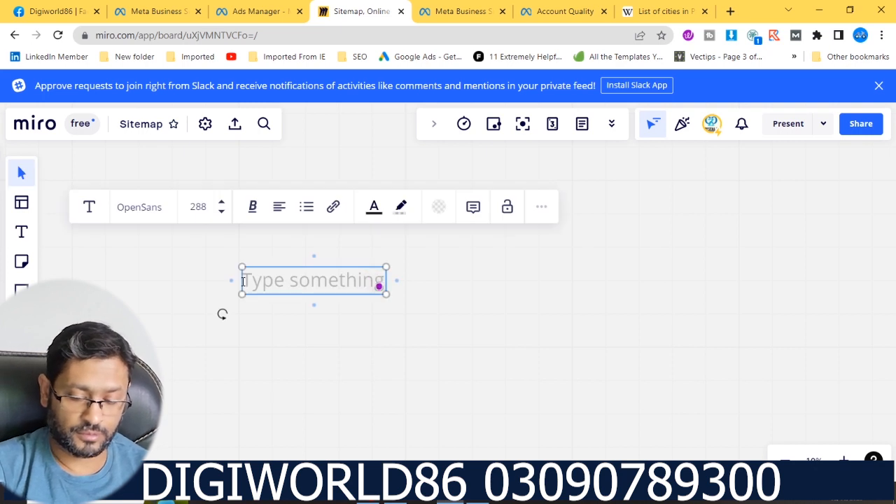
{"action": "type", "text": "Brand"}
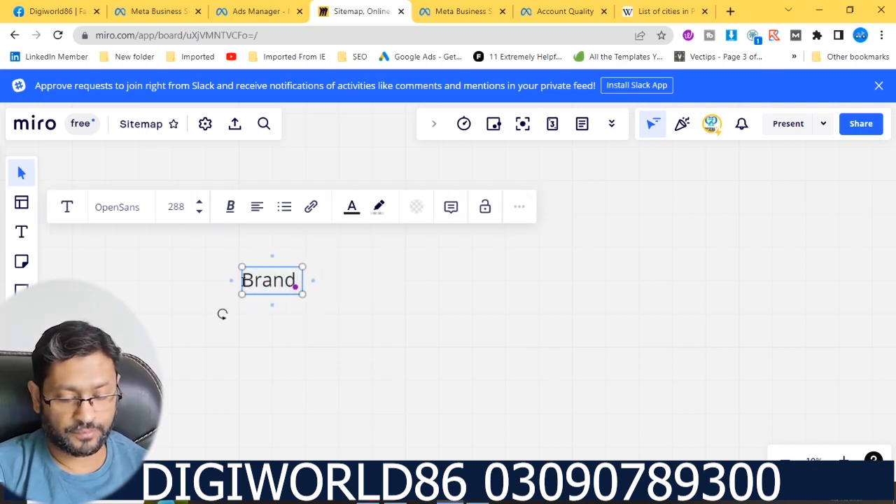
{"action": "type", "text": " , Servi"}
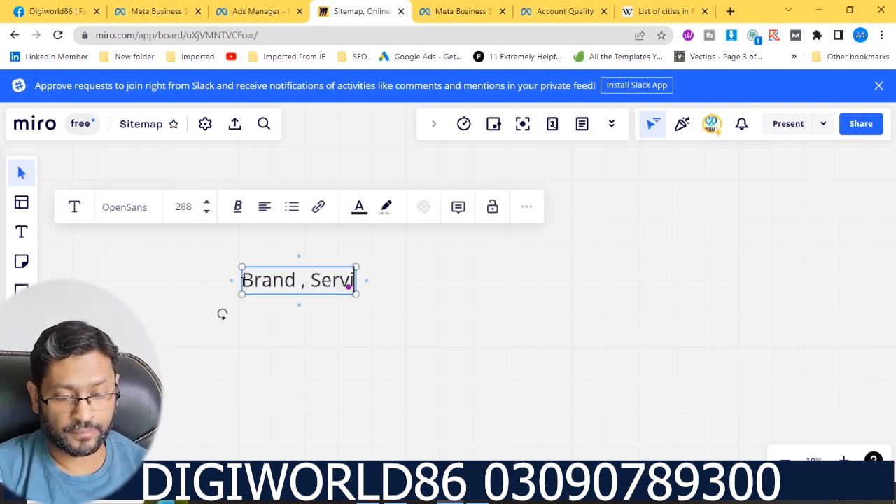
{"action": "type", "text": "ce:"}
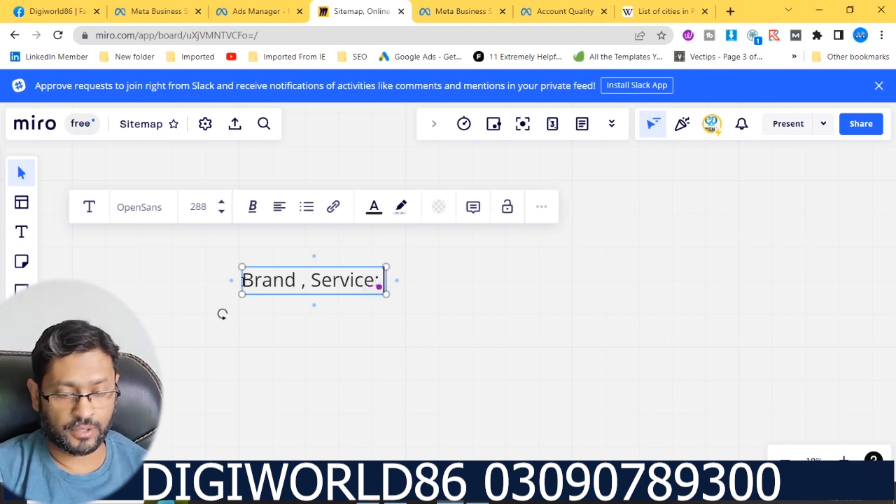
{"action": "type", "text": " informa"}
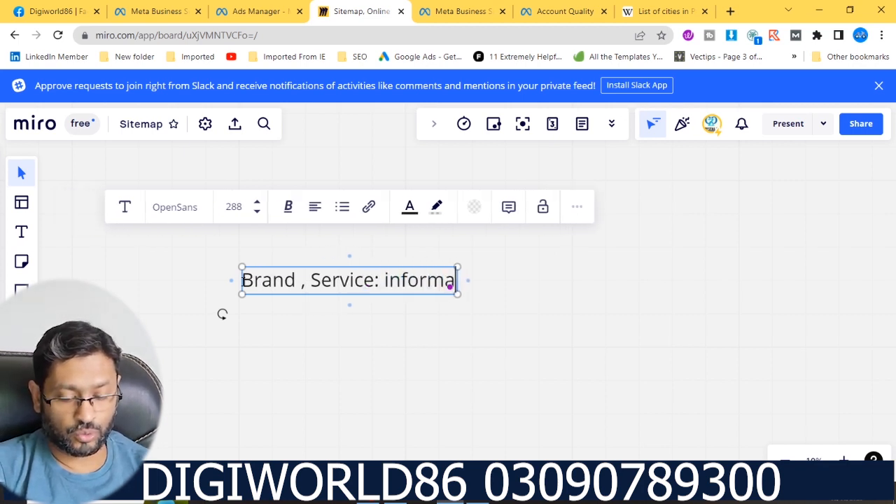
{"action": "type", "text": "tiom"}
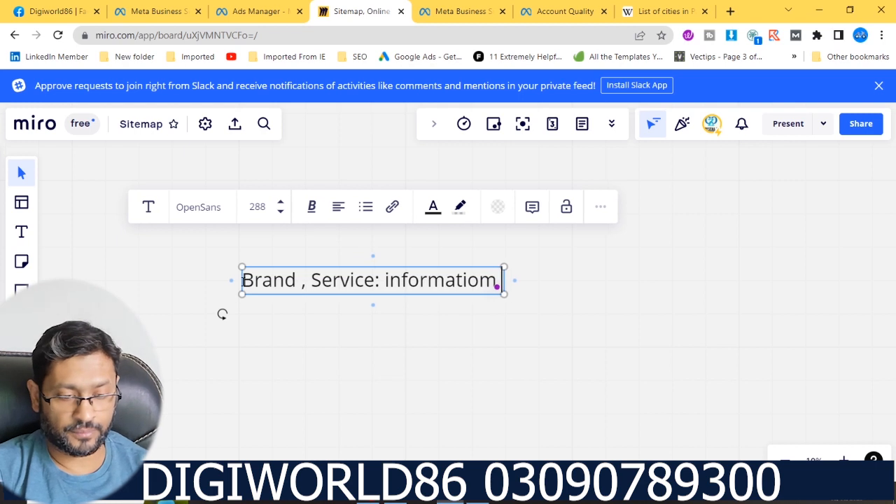
{"action": "key", "text": "BackSpace"}
{"action": "type", "text": "n"}
- Add the lines "Call to action", "Number", "website link" and "Price" below the first line of the text
{"action": "key", "text": "Return"}
{"action": "type", "text": "Call to action"}
{"action": "key", "text": "Return"}
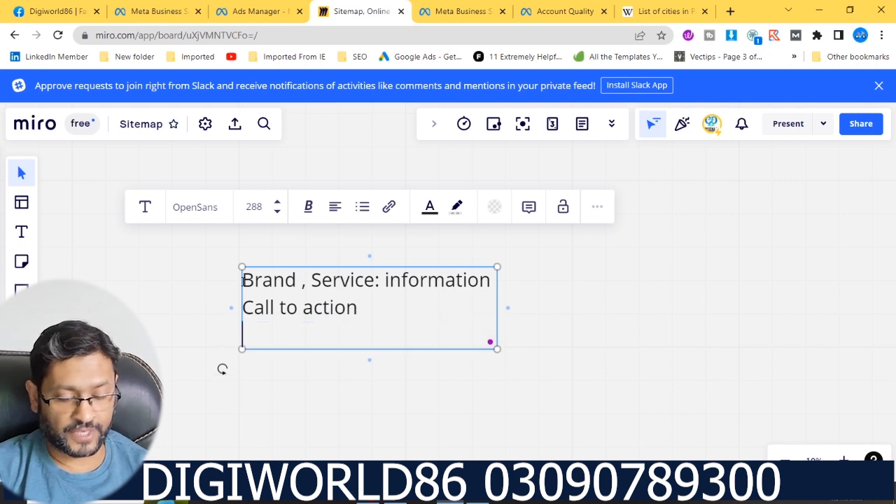
{"action": "type", "text": "Number"}
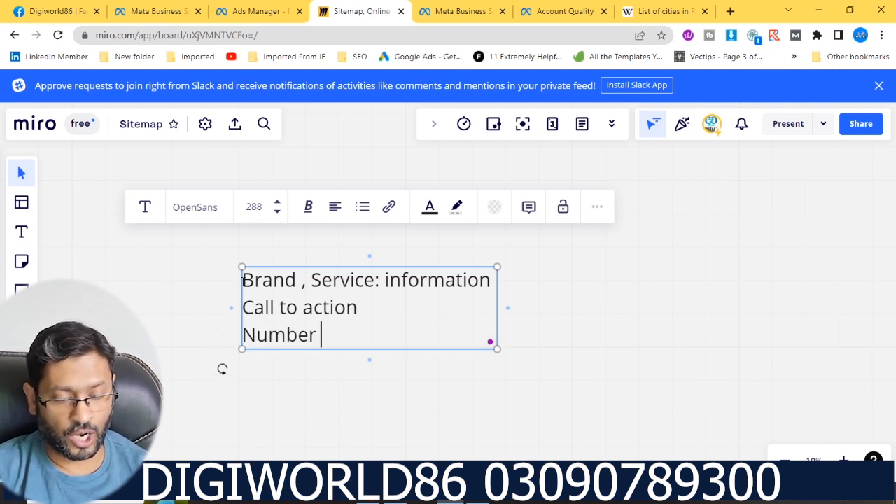
{"action": "key", "text": "Return"}
{"action": "type", "text": "we"}
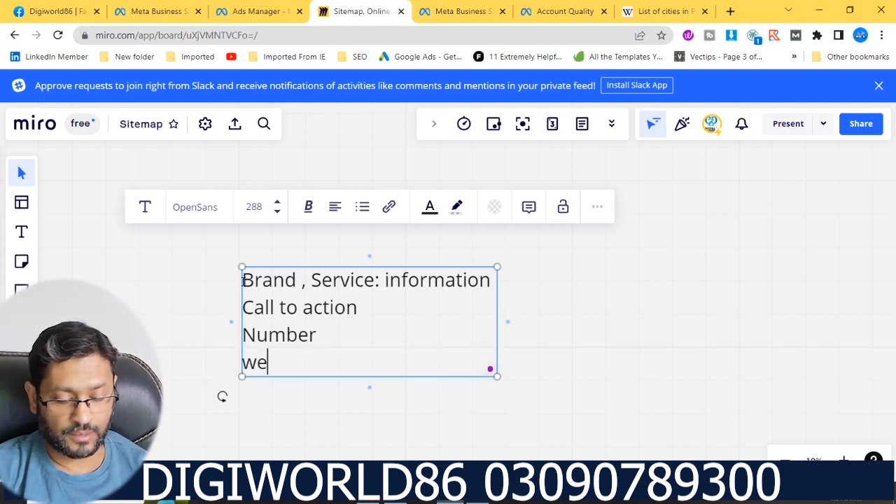
{"action": "type", "text": "bsite link"}
{"action": "key", "text": "Return"}
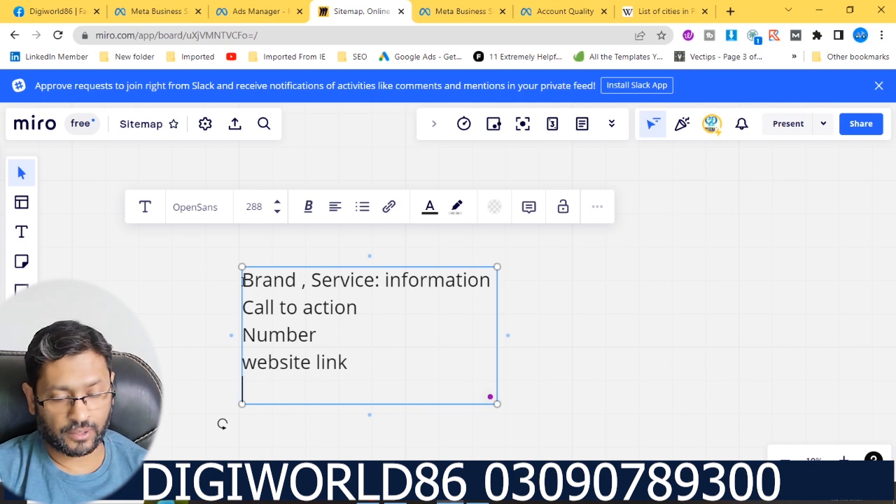
{"action": "type", "text": "Price"}
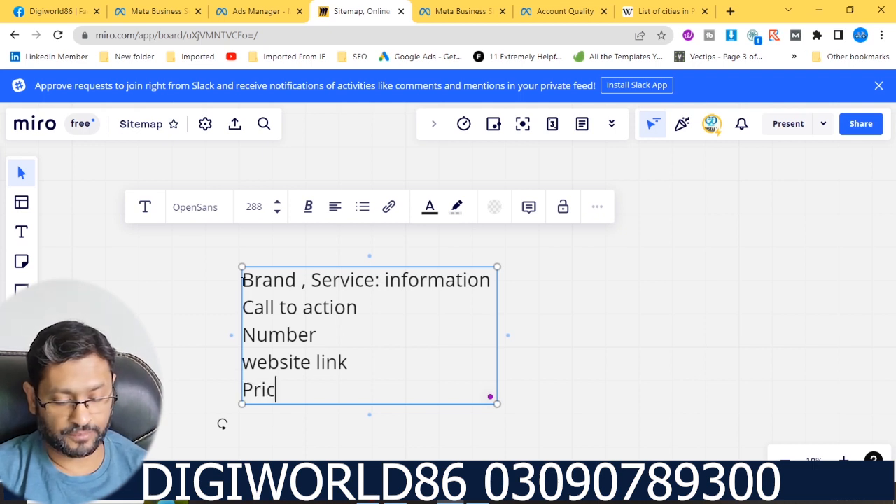
- Insert the line "Discription" between "website link" and "Price" in the text list
{"action": "key", "text": "Up"}
{"action": "key", "text": "Right"}
{"action": "key", "text": "Right"}
{"action": "key", "text": "Right"}
{"action": "key", "text": "Right"}
{"action": "key", "text": "Return"}
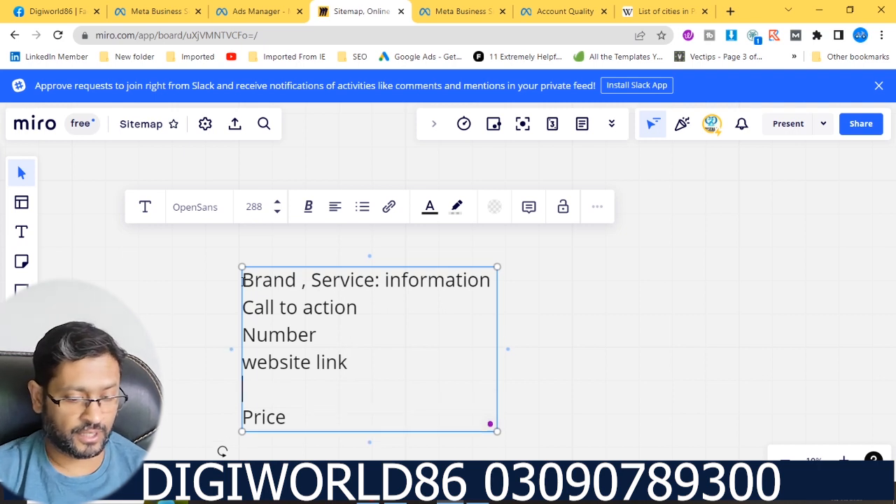
{"action": "type", "text": "Discr"}
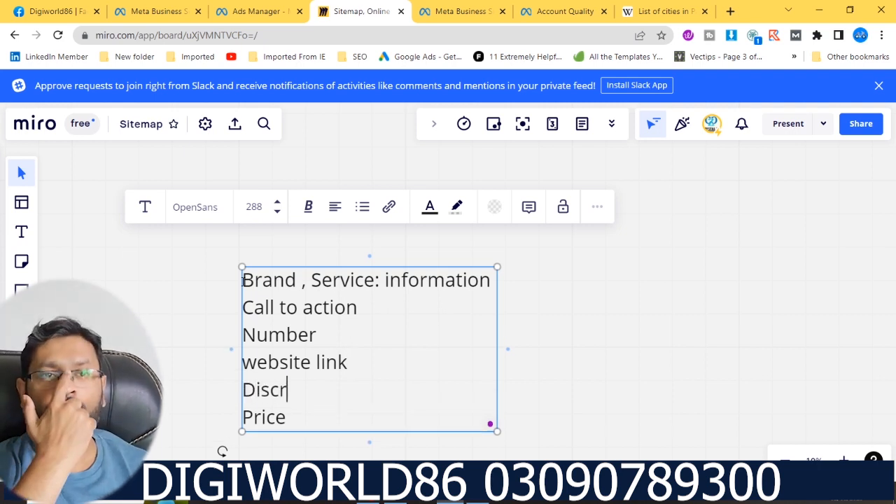
{"action": "type", "text": "iption"}
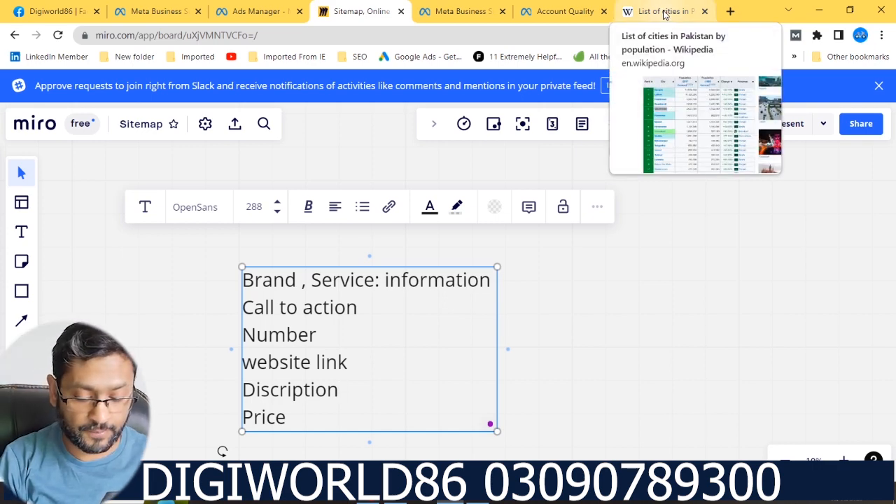
- Switch to Ads Manager and enter the ad's primary text as "Information" with "djddjjd" on the line below
{"action": "left_click", "coordinate": [256, 10]}
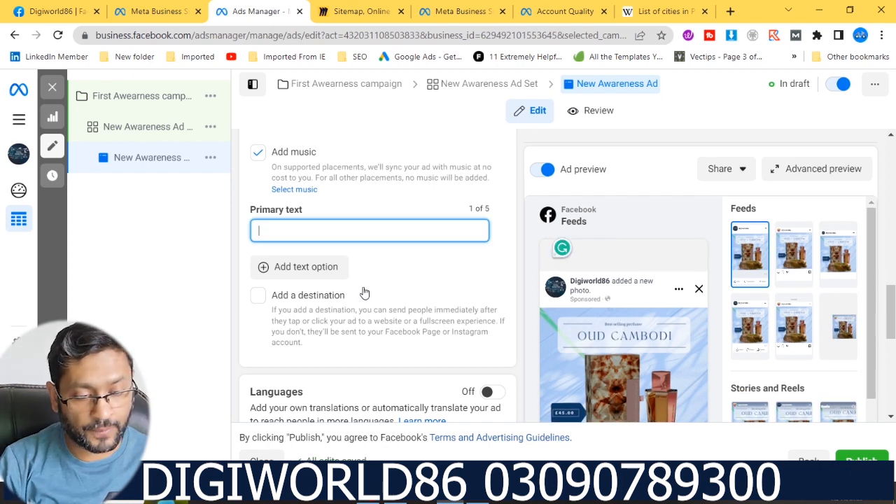
{"action": "type", "text": "Information"}
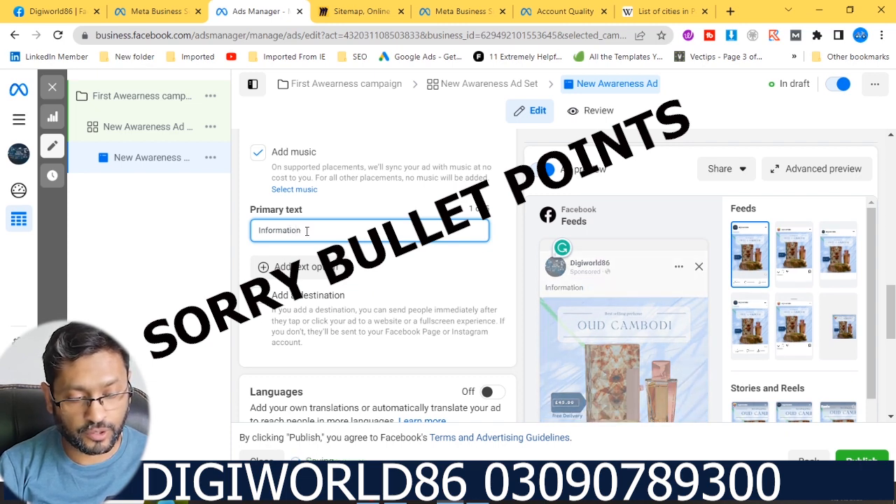
{"action": "key", "text": "Return"}
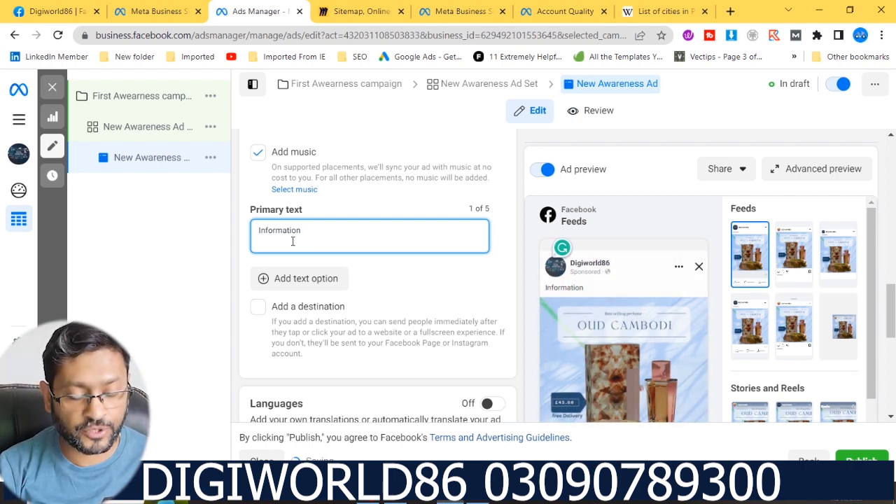
{"action": "key", "text": "Return"}
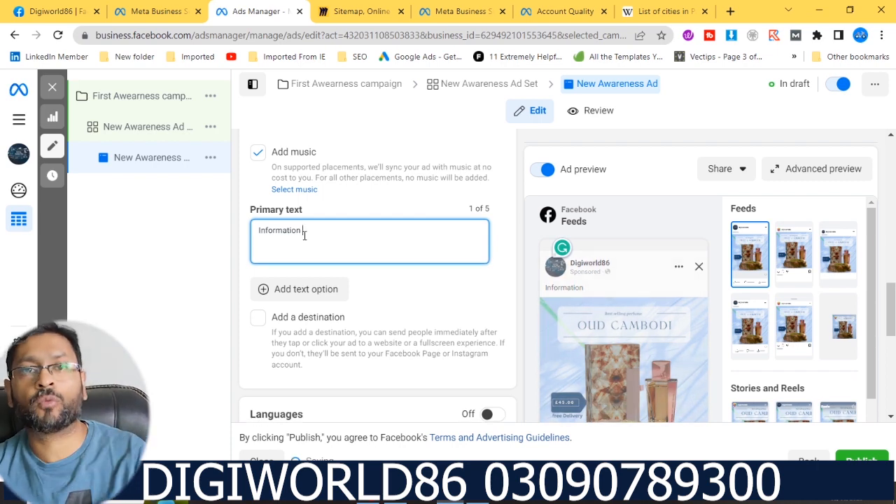
{"action": "key", "text": "Return"}
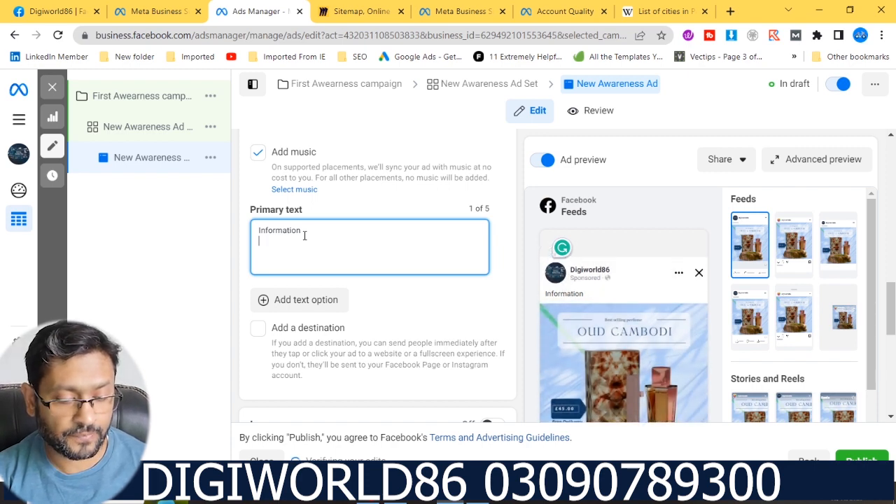
{"action": "type", "text": "djddjjd"}
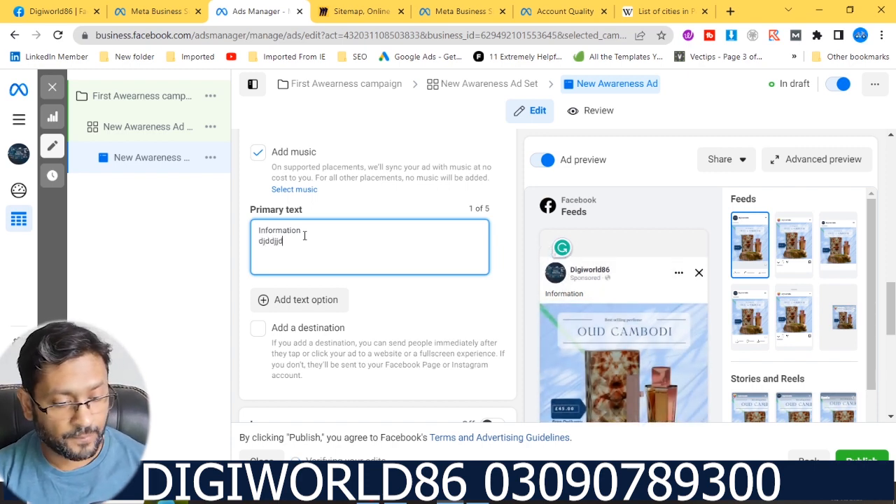
{"action": "key", "text": "Return"}
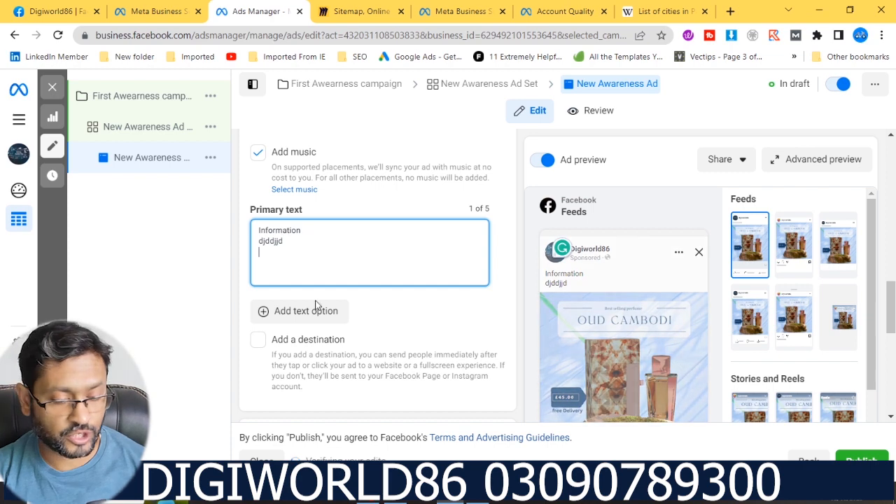
- Review the ad's Languages and Tracking sections, including website events, offline events and URL parameters
{"action": "scroll", "coordinate": [315, 307], "scroll_direction": "down", "scroll_amount": 5}
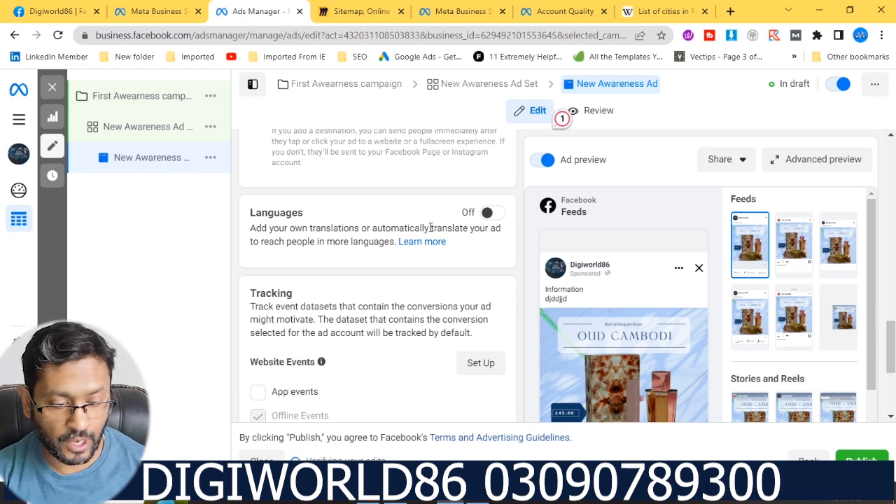
{"action": "scroll", "coordinate": [430, 228], "scroll_direction": "down", "scroll_amount": 3}
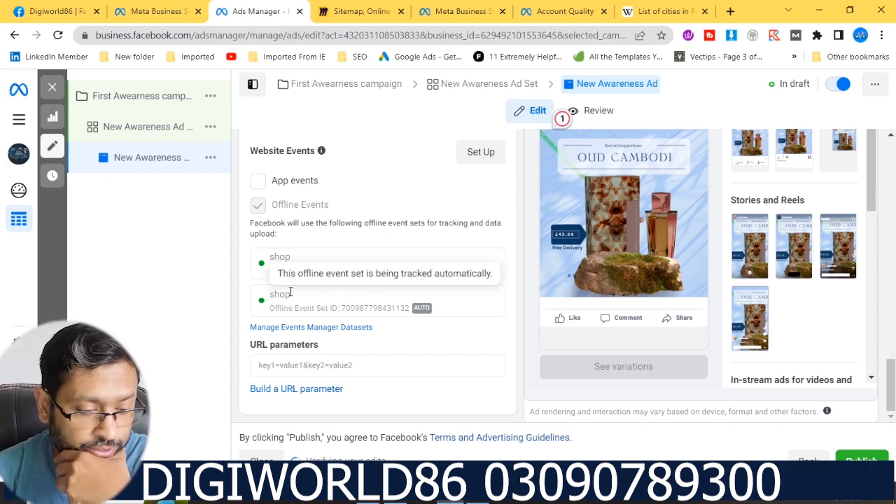
{"action": "scroll", "coordinate": [354, 240], "scroll_direction": "up", "scroll_amount": 1}
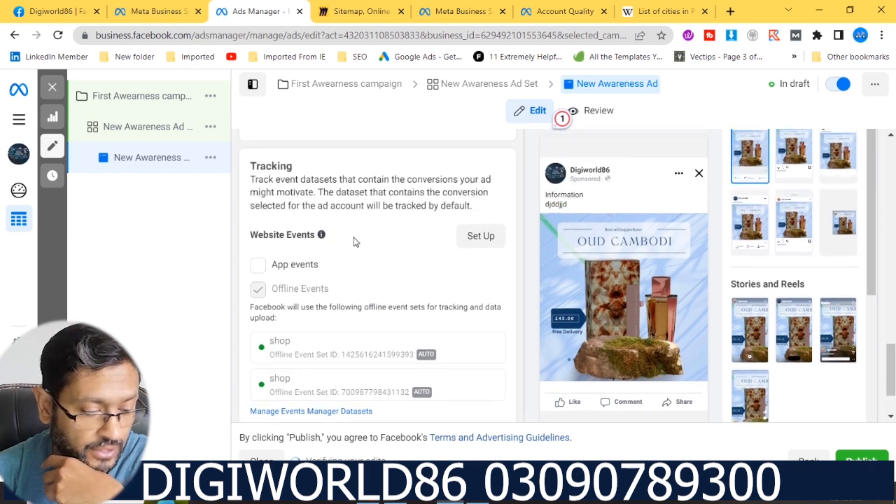
{"action": "scroll", "coordinate": [355, 242], "scroll_direction": "up", "scroll_amount": 1}
{"action": "scroll", "coordinate": [354, 241], "scroll_direction": "up", "scroll_amount": 2}
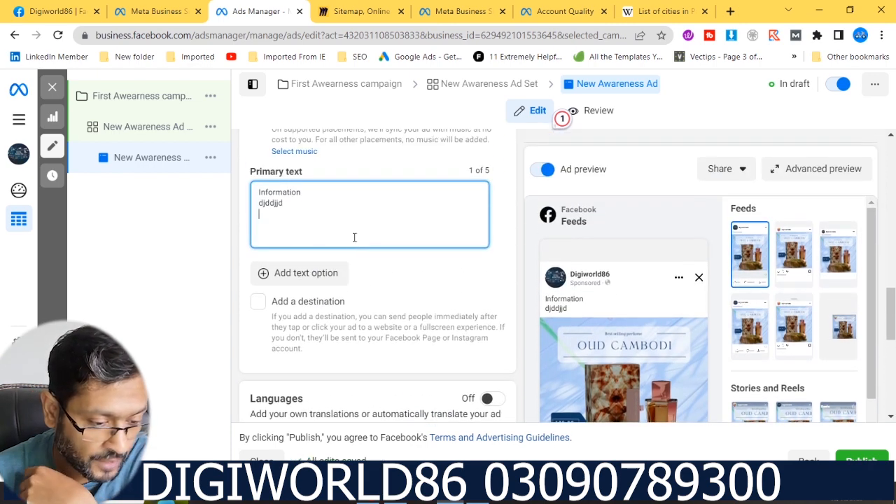
{"action": "left_click", "coordinate": [355, 237]}
{"action": "scroll", "coordinate": [355, 238], "scroll_direction": "up", "scroll_amount": 2}
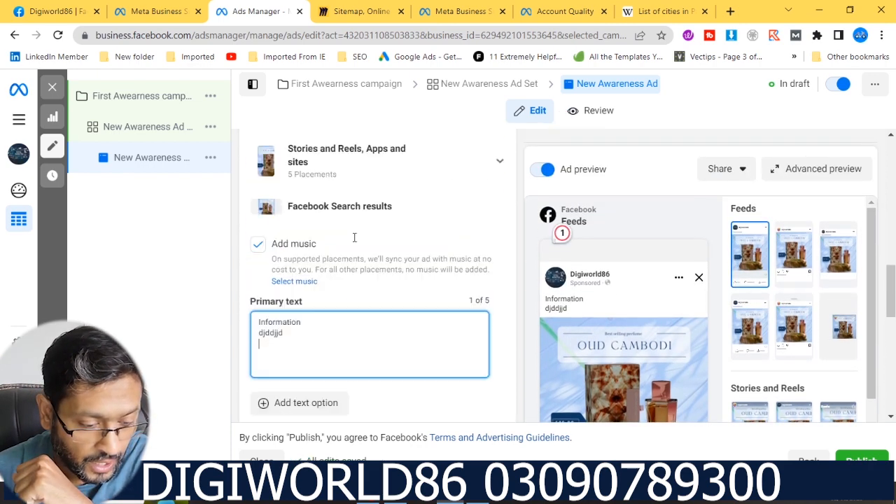
- Add a second, empty text option to the ad's primary text
{"action": "scroll", "coordinate": [354, 242], "scroll_direction": "down", "scroll_amount": 1}
{"action": "scroll", "coordinate": [355, 241], "scroll_direction": "down", "scroll_amount": 1}
{"action": "left_click", "coordinate": [300, 315]}
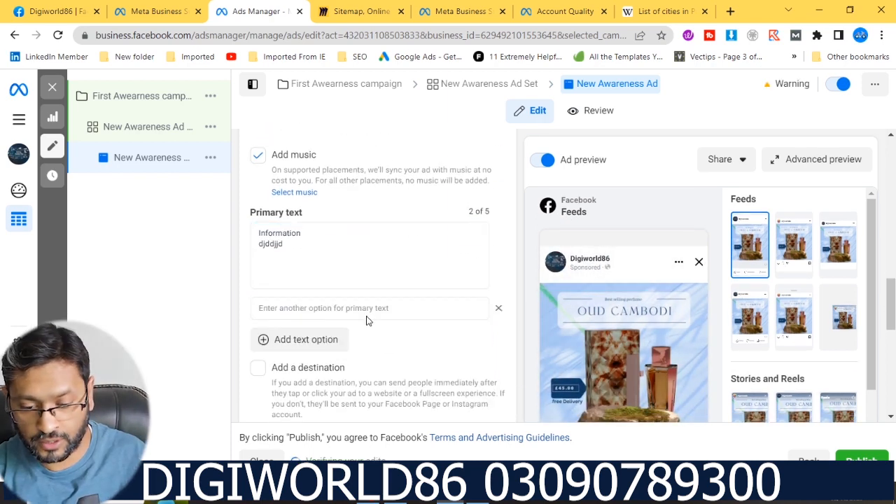
- Examine the ad preview across its placements, along with the primary text, destination, Languages and Tracking settings
{"action": "scroll", "coordinate": [630, 320], "scroll_direction": "down", "scroll_amount": 2}
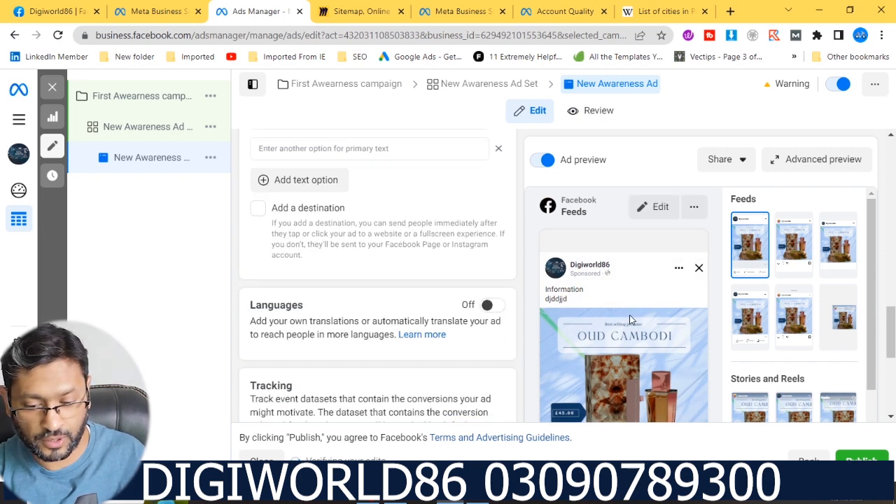
{"action": "scroll", "coordinate": [760, 259], "scroll_direction": "down", "scroll_amount": 3}
{"action": "scroll", "coordinate": [762, 262], "scroll_direction": "down", "scroll_amount": 2}
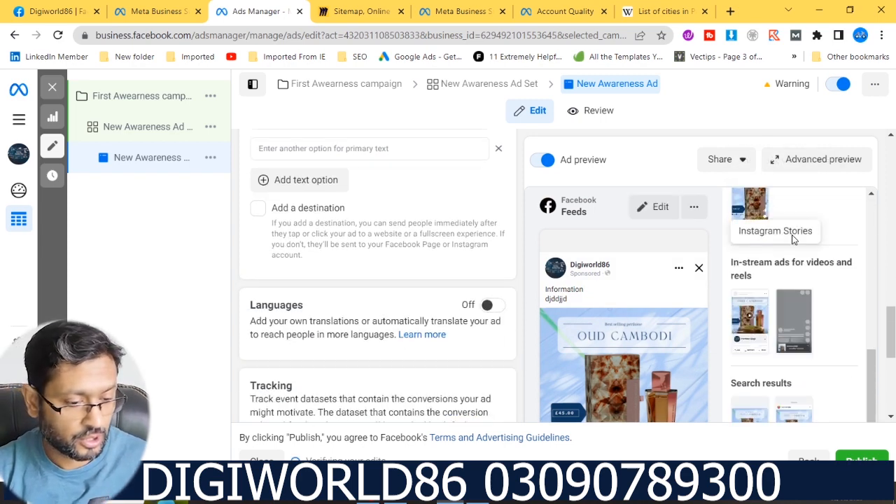
{"action": "left_click_drag", "start_coordinate": [893, 329], "coordinate": [893, 398]}
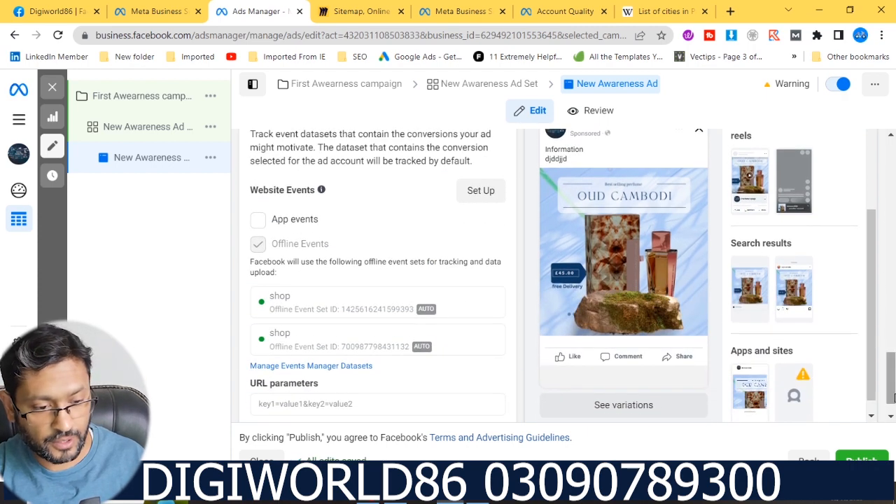
{"action": "scroll", "coordinate": [382, 295], "scroll_direction": "up", "scroll_amount": 2}
{"action": "scroll", "coordinate": [382, 295], "scroll_direction": "up", "scroll_amount": 5}
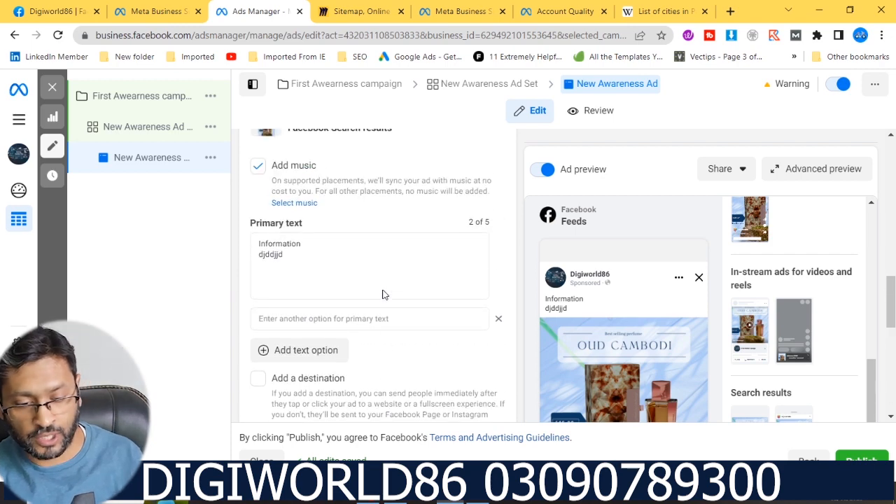
{"action": "scroll", "coordinate": [382, 295], "scroll_direction": "down", "scroll_amount": 2}
{"action": "mouse_move", "coordinate": [598, 294]}
{"action": "scroll", "coordinate": [599, 294], "scroll_direction": "down", "scroll_amount": 2}
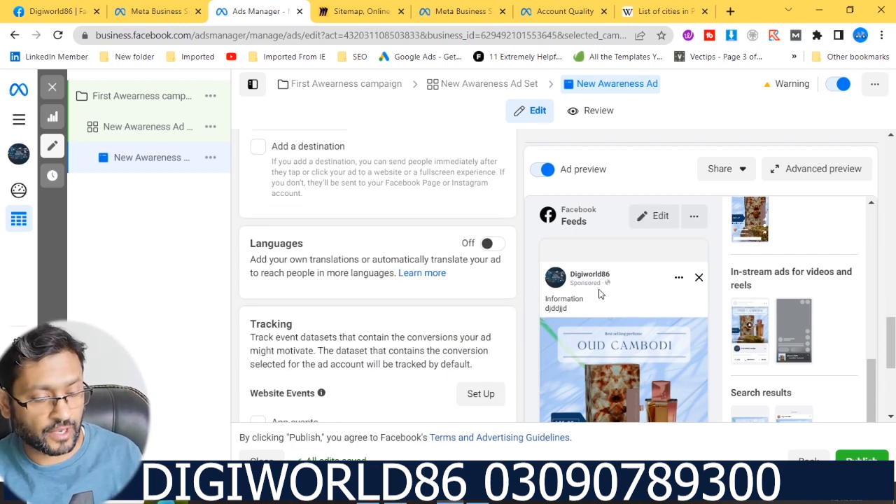
{"action": "scroll", "coordinate": [892, 357], "scroll_direction": "down", "scroll_amount": 1}
{"action": "mouse_move", "coordinate": [892, 358]}
{"action": "left_mouse_down"}
{"action": "mouse_move", "coordinate": [893, 380]}
{"action": "mouse_move", "coordinate": [894, 213]}
{"action": "mouse_move", "coordinate": [890, 351]}
{"action": "left_mouse_up"}
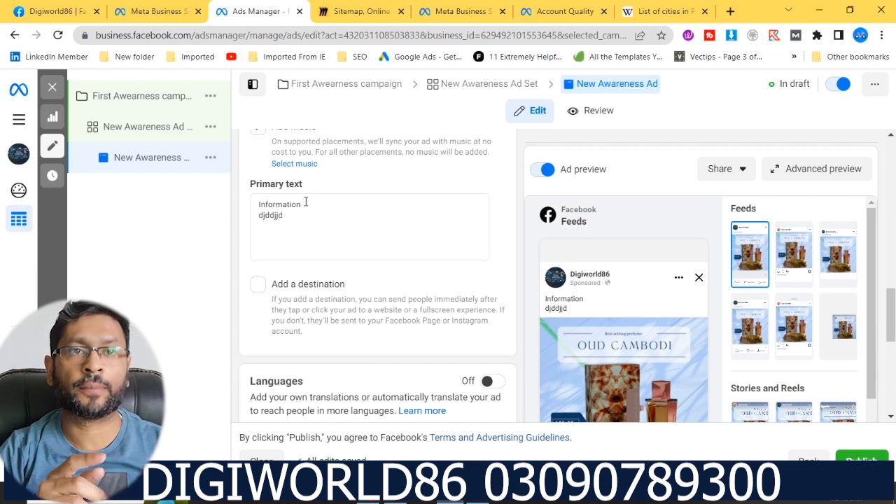
{"action": "scroll", "coordinate": [360, 236], "scroll_direction": "down", "scroll_amount": 1}
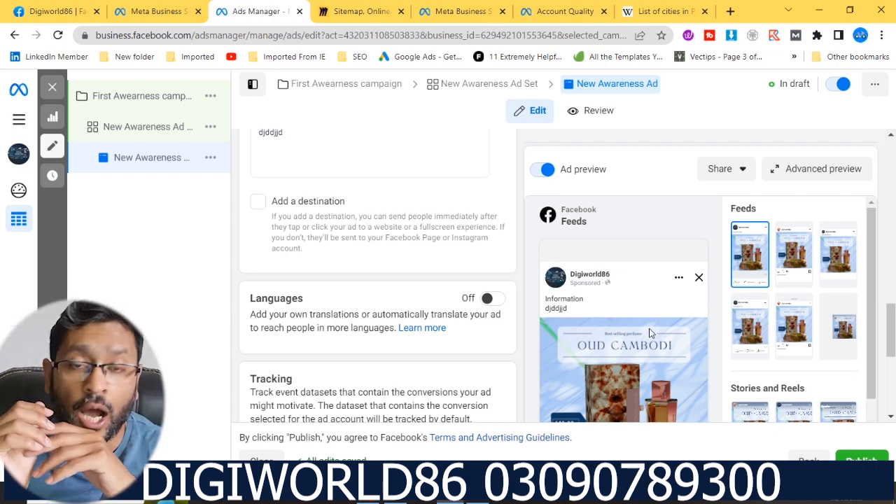
{"action": "scroll", "coordinate": [649, 337], "scroll_direction": "down", "scroll_amount": 3}
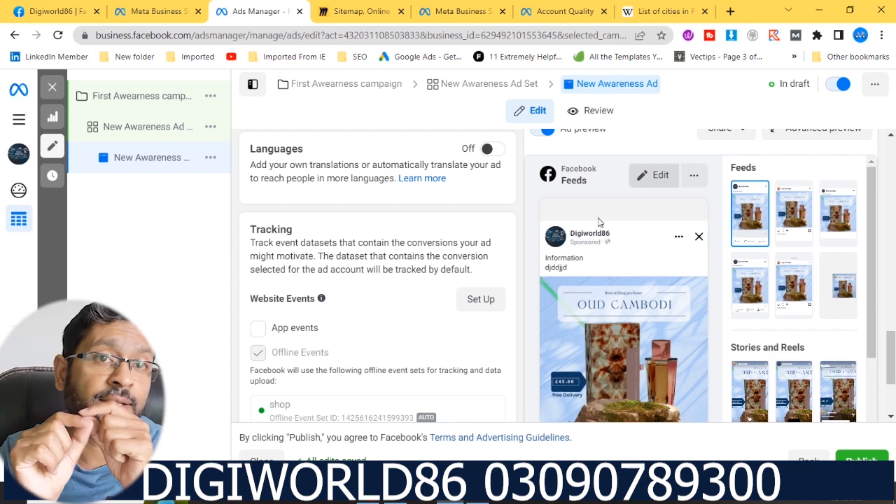